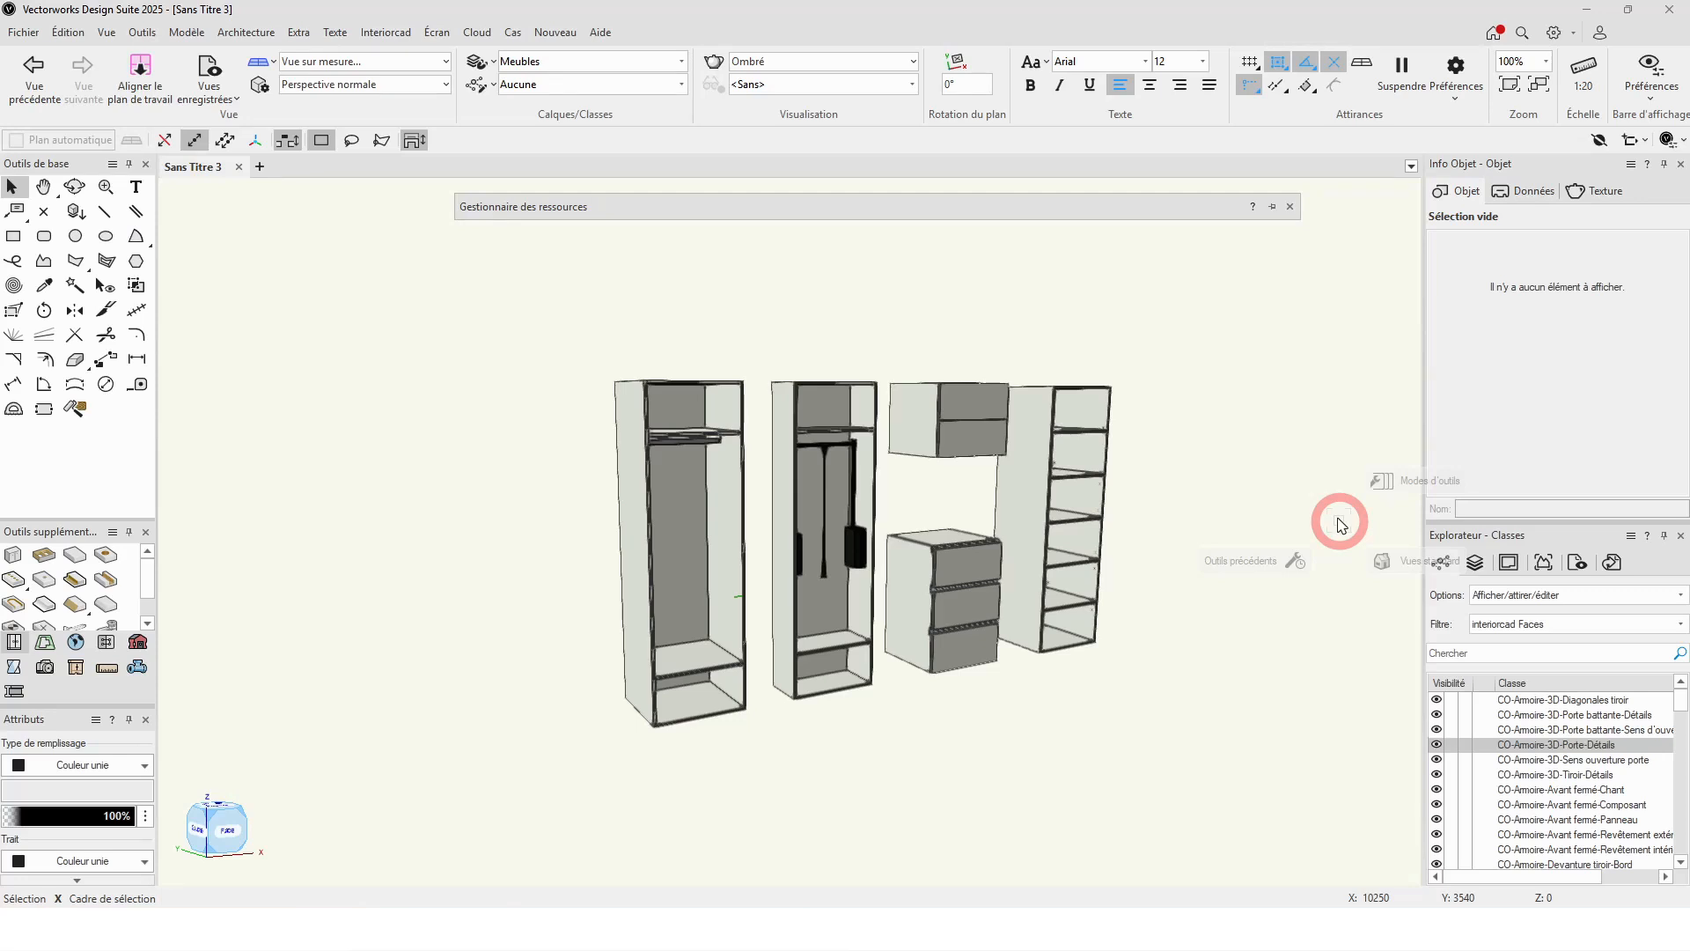
Step: Look through the interiorcad libraries offered for installation in the Vectorworks library manager and close it
{"action": "left_click", "coordinate": [601, 33]}
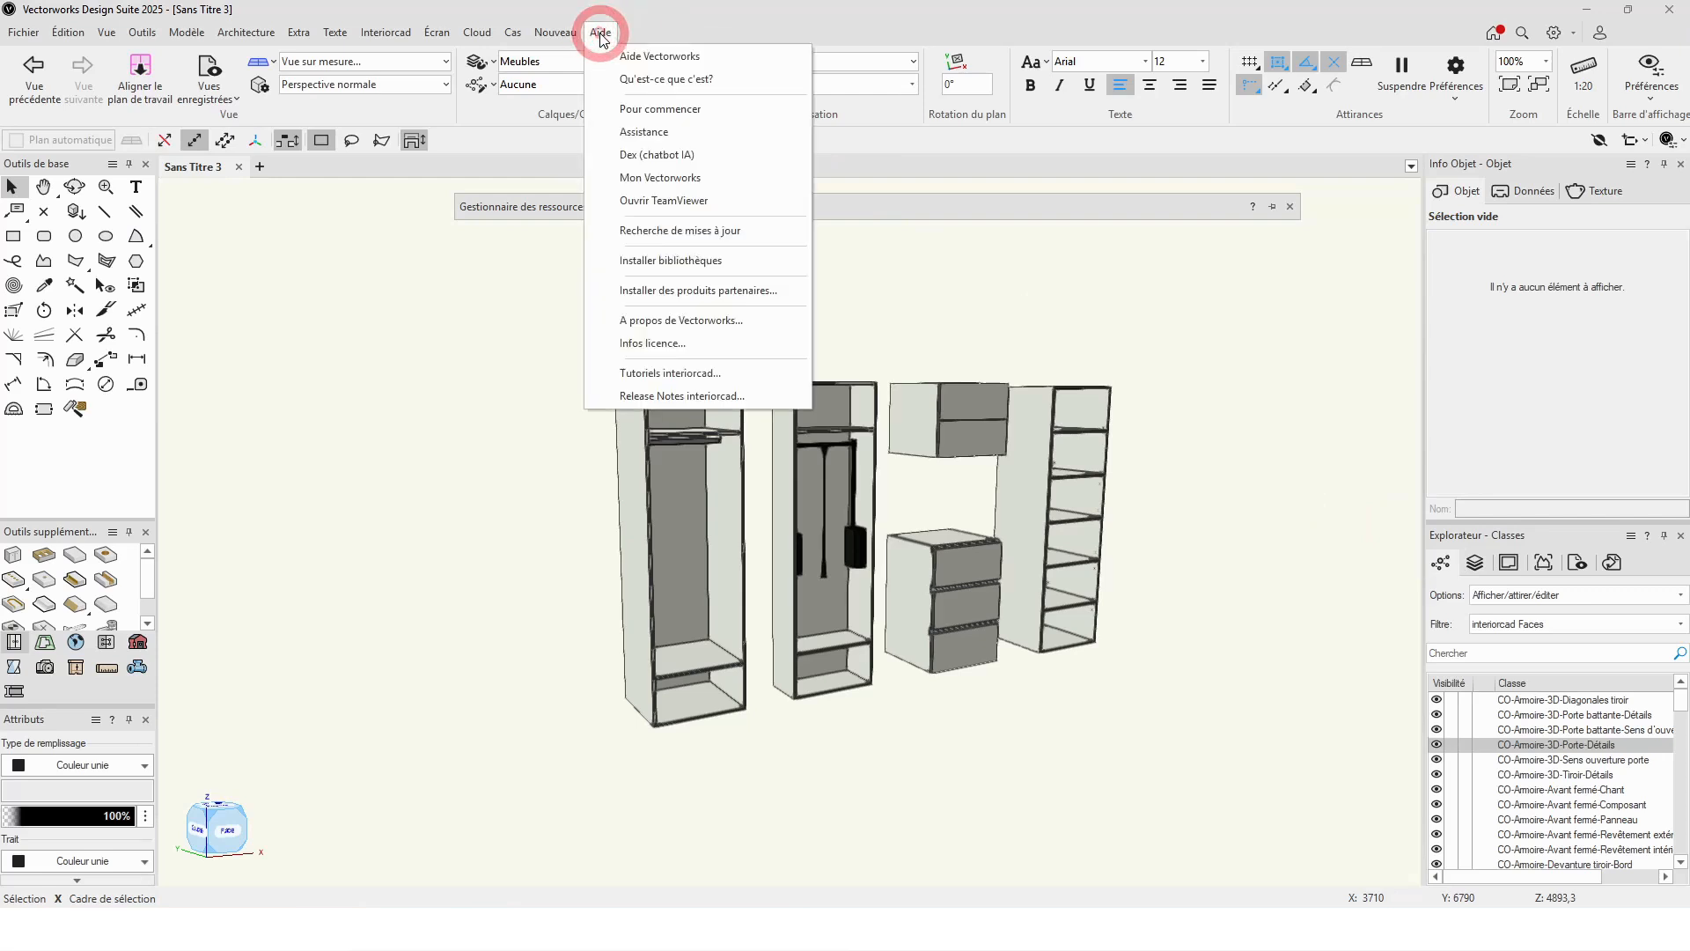
{"action": "left_click", "coordinate": [651, 261]}
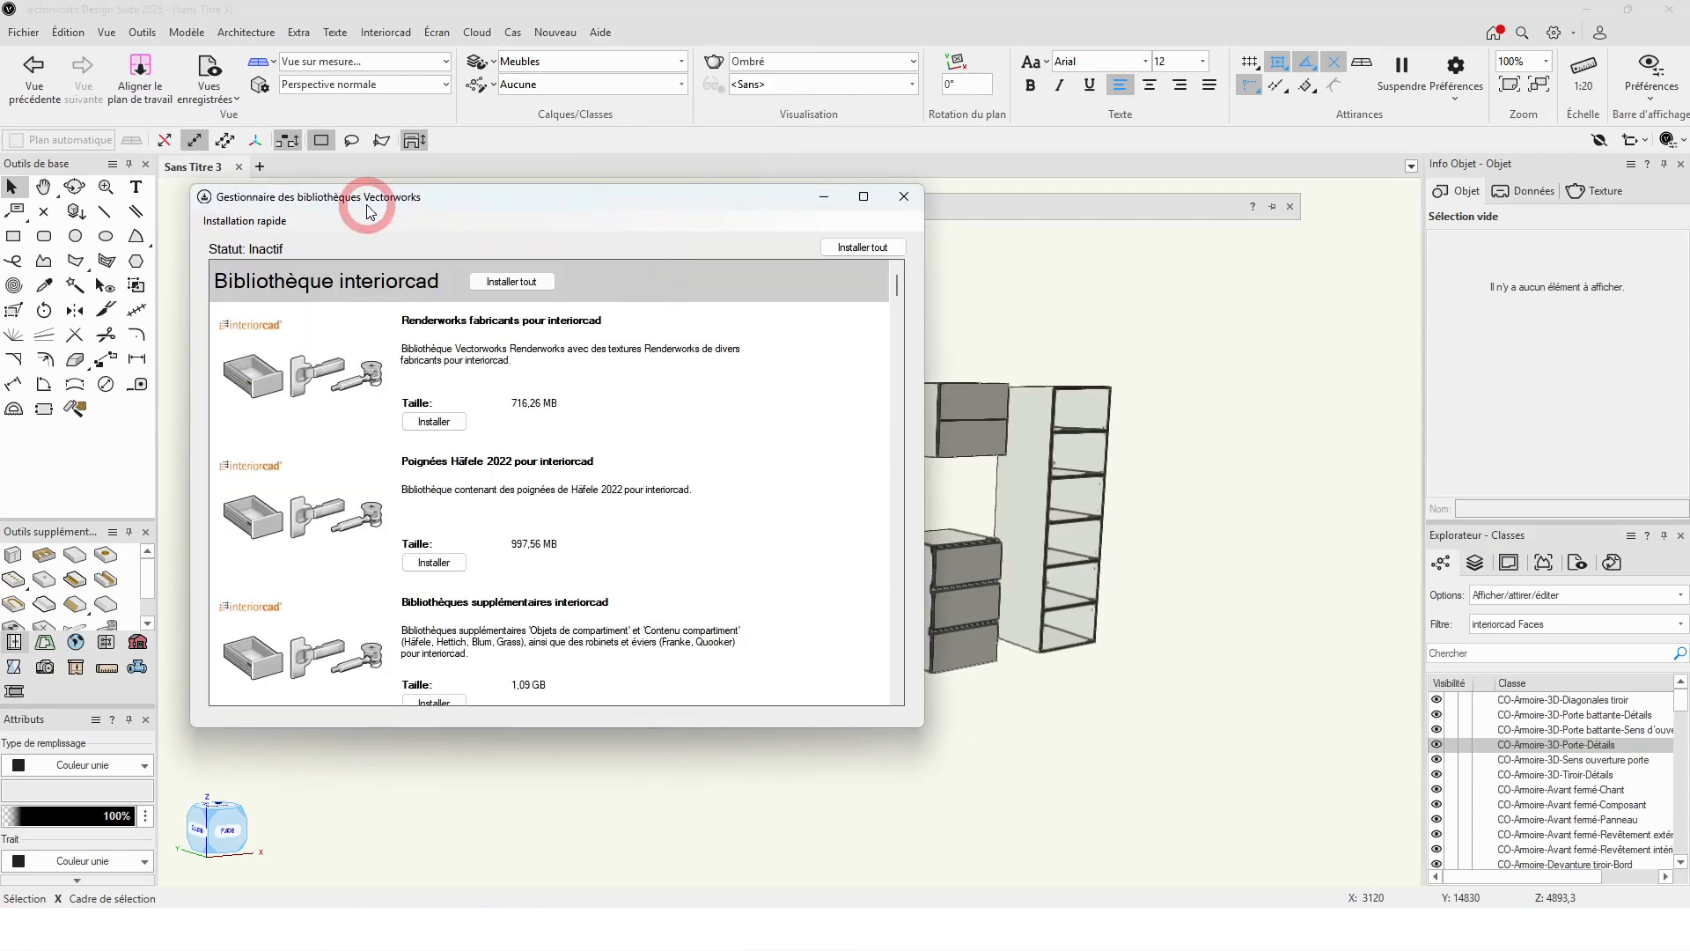
{"action": "scroll", "coordinate": [656, 361], "scroll_direction": "down", "scroll_amount": 3}
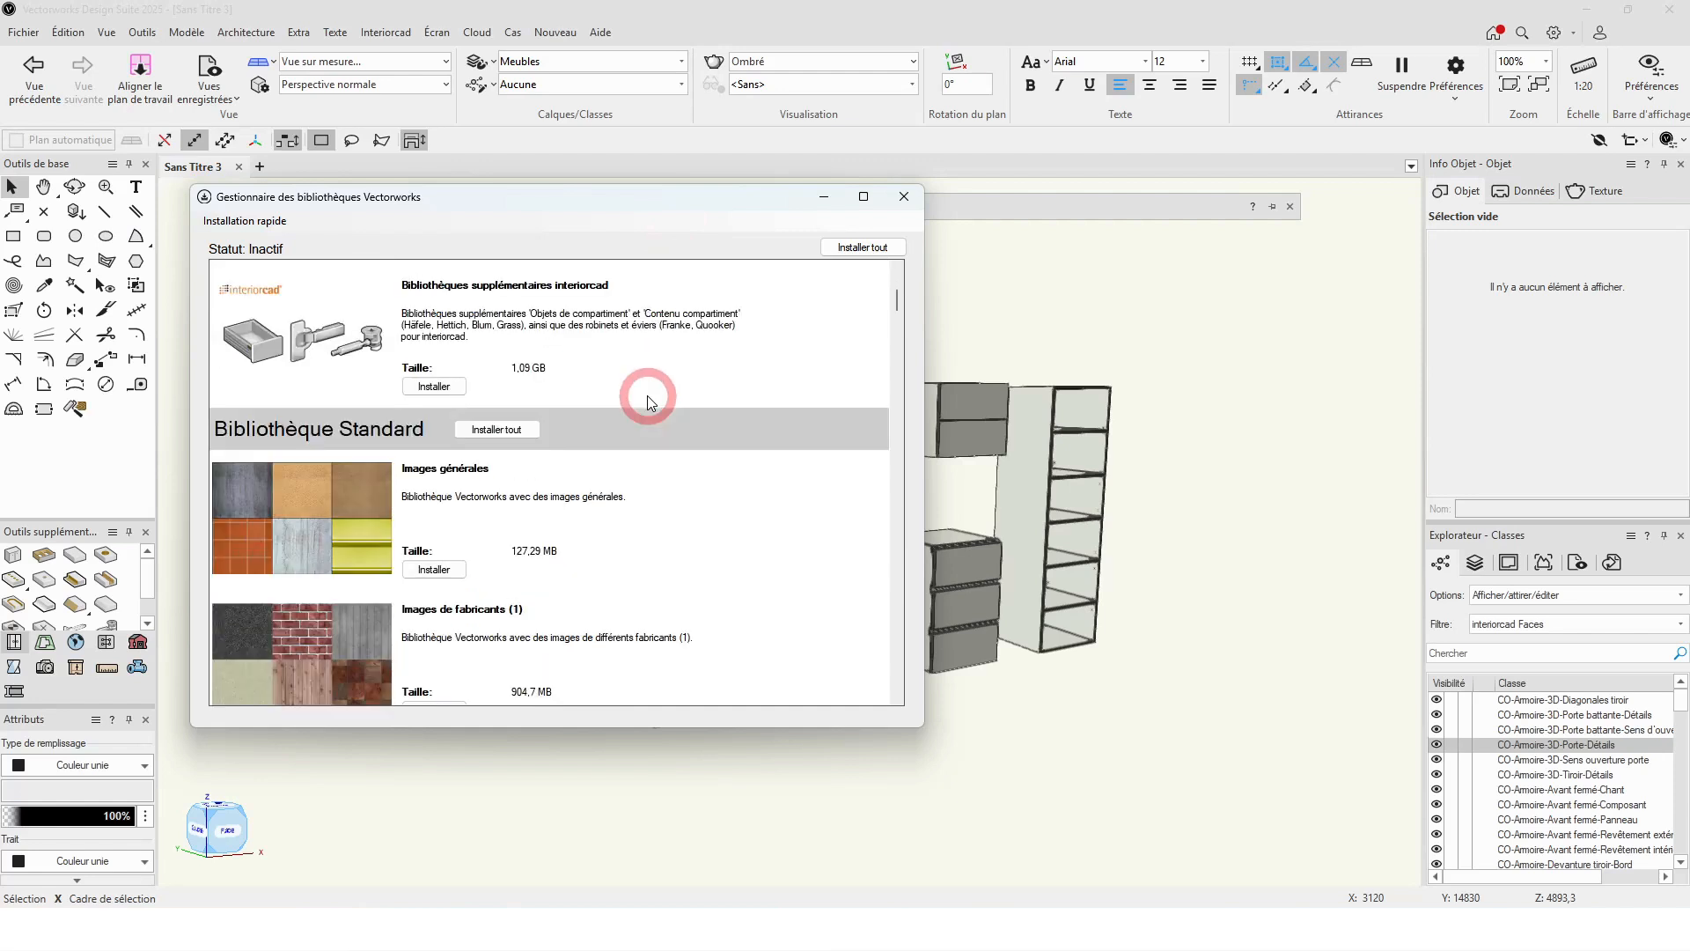
{"action": "scroll", "coordinate": [647, 394], "scroll_direction": "up", "scroll_amount": 1}
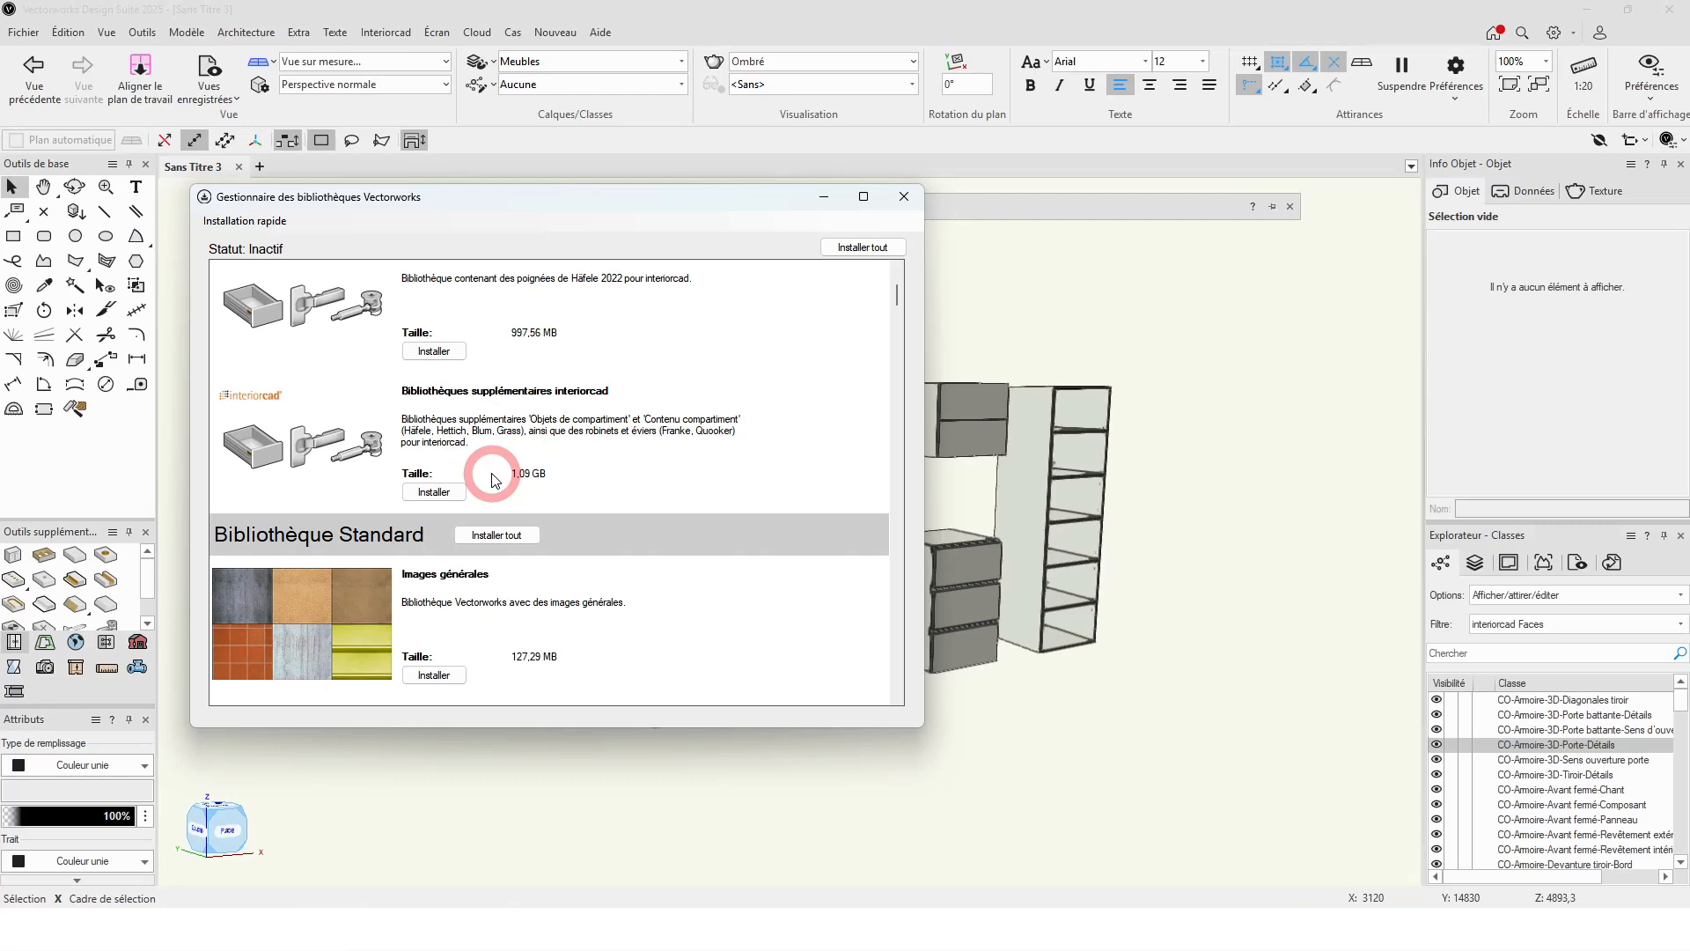
{"action": "left_click", "coordinate": [904, 196]}
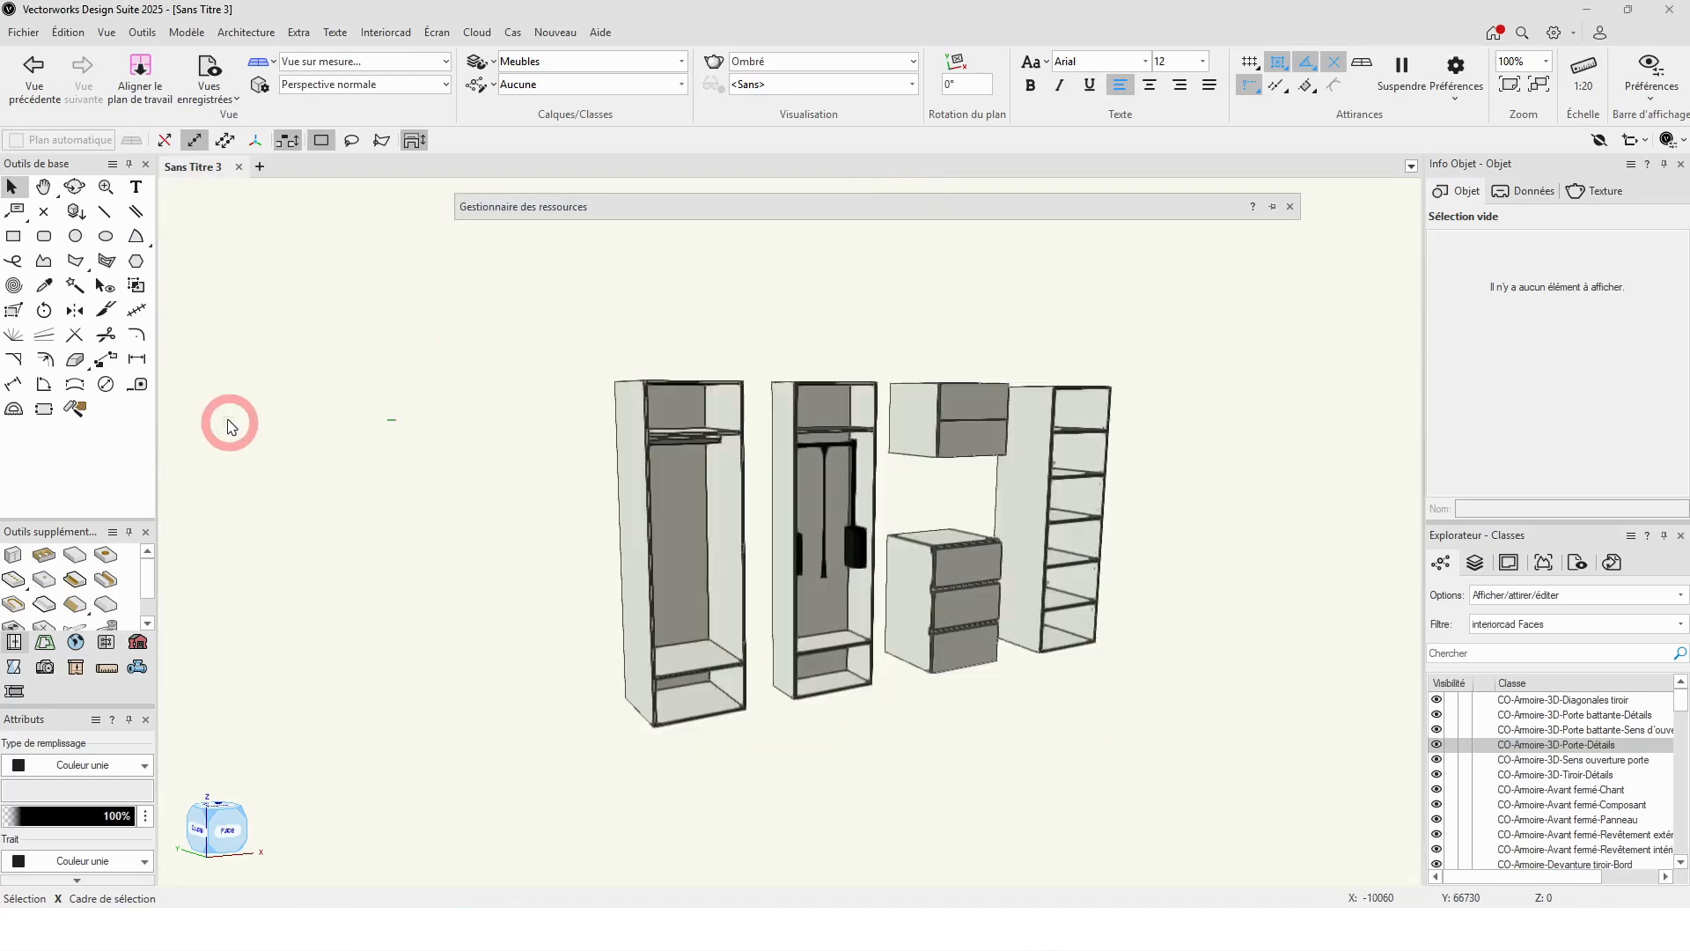
Step: In the component preferences of the first tall wardrobe, assign the Tringles d'armoire set category to the large middle compartment
{"action": "left_click", "coordinate": [620, 544]}
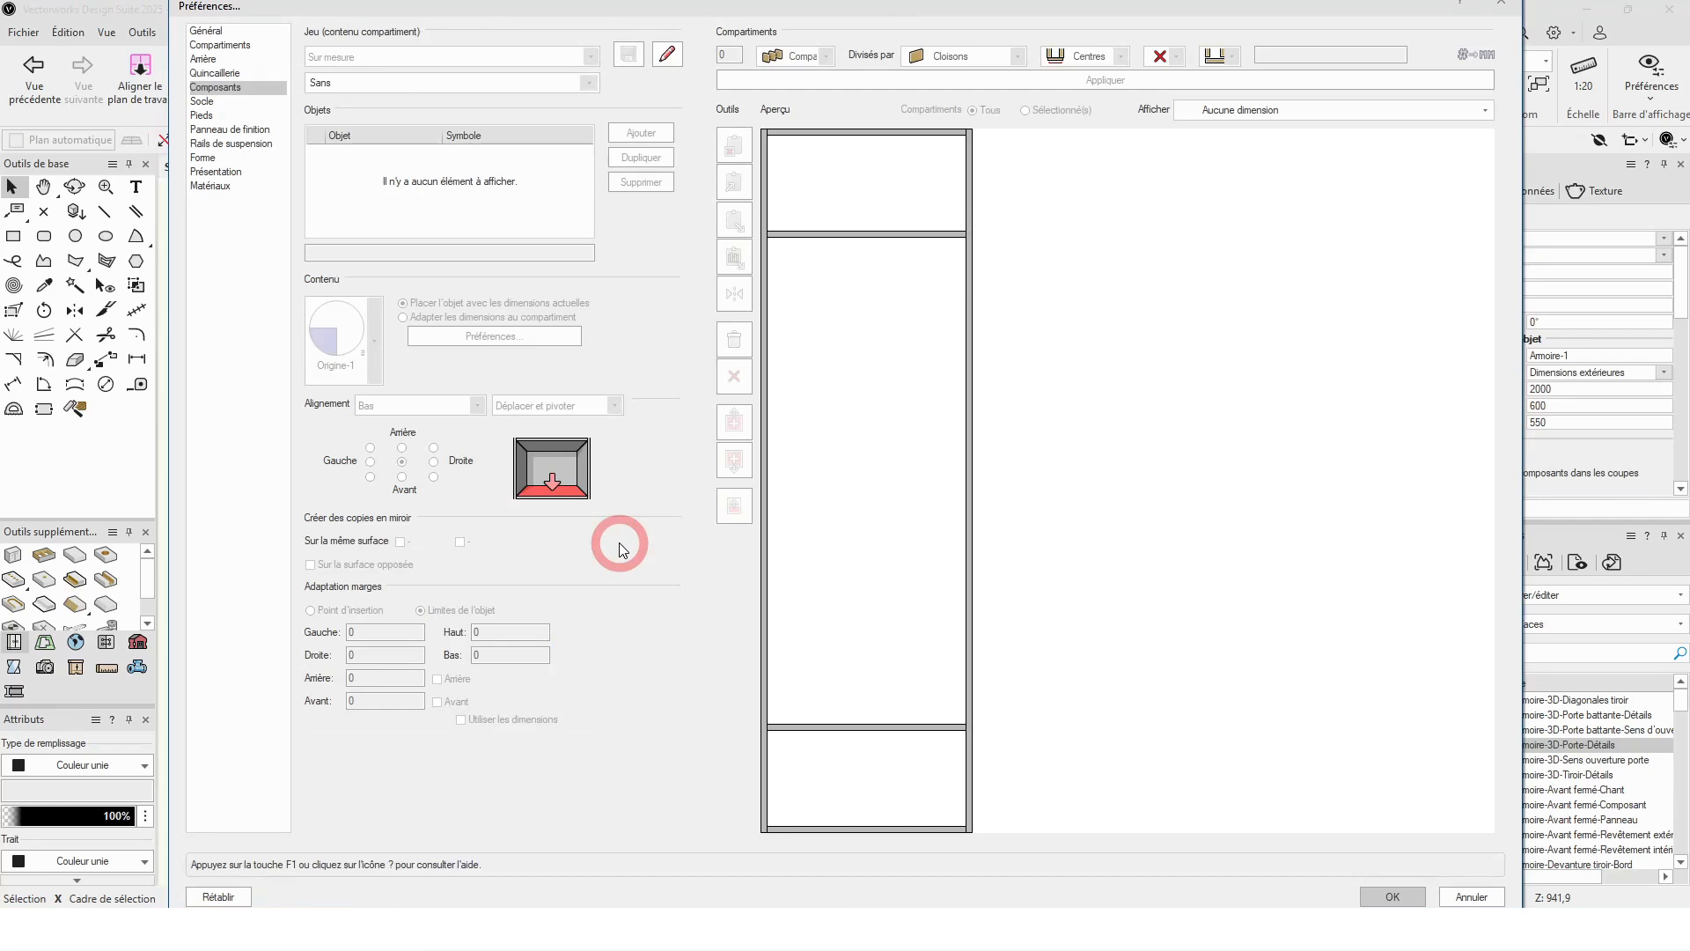
{"action": "left_click", "coordinate": [816, 467]}
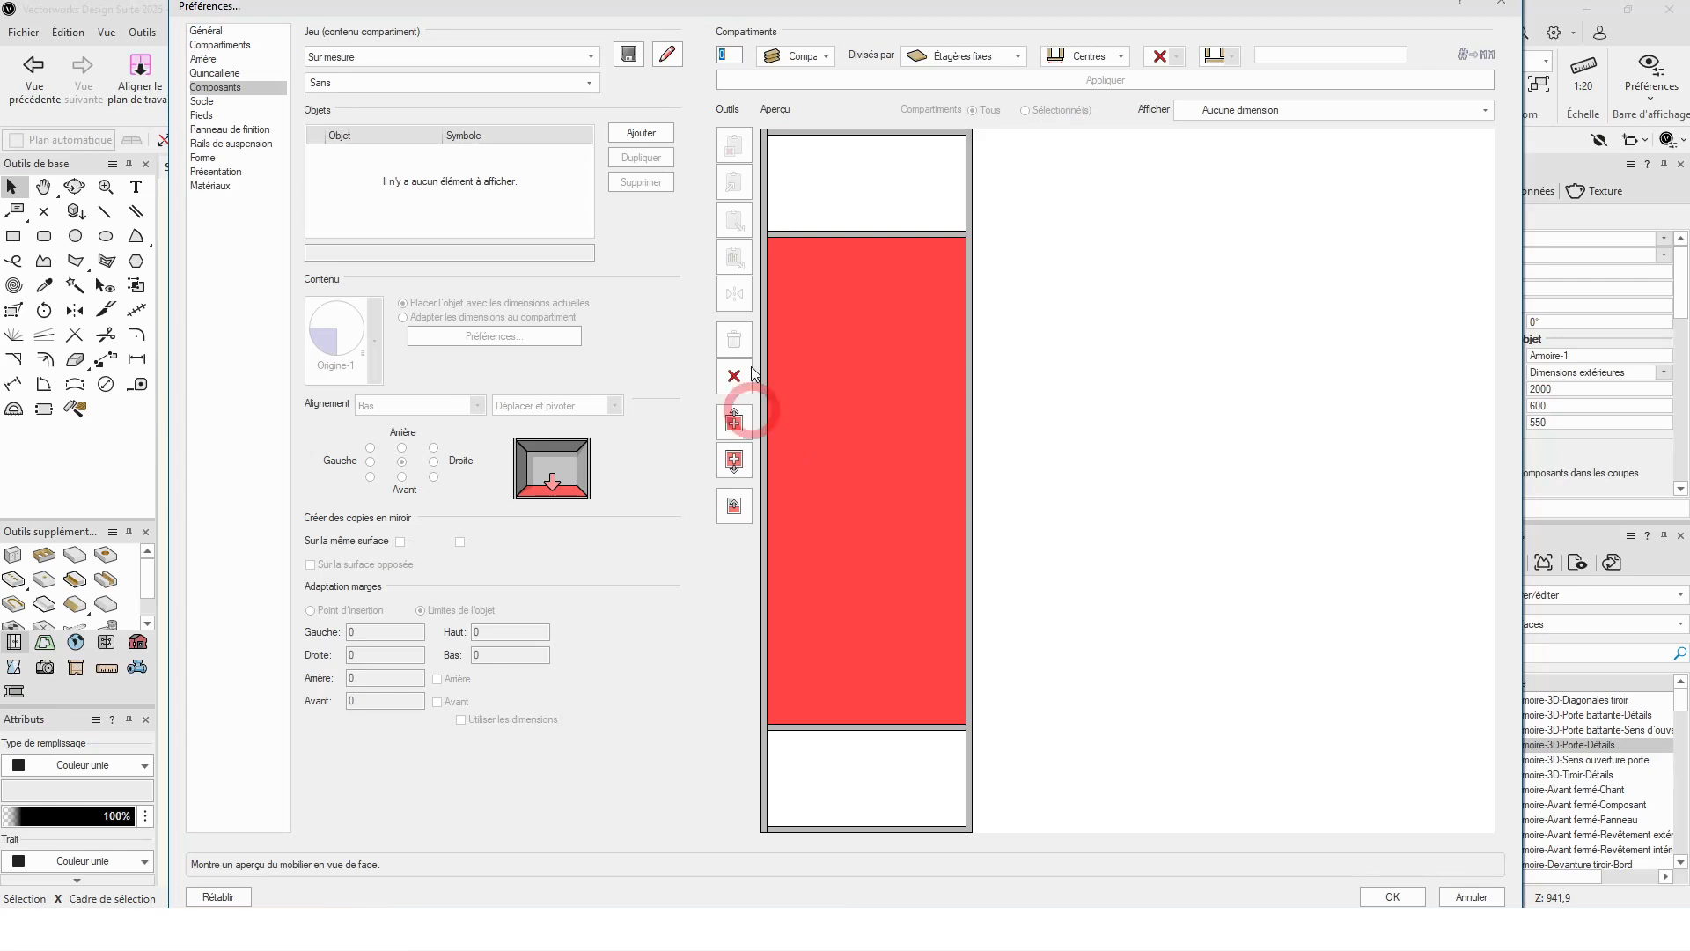
{"action": "left_click", "coordinate": [411, 57]}
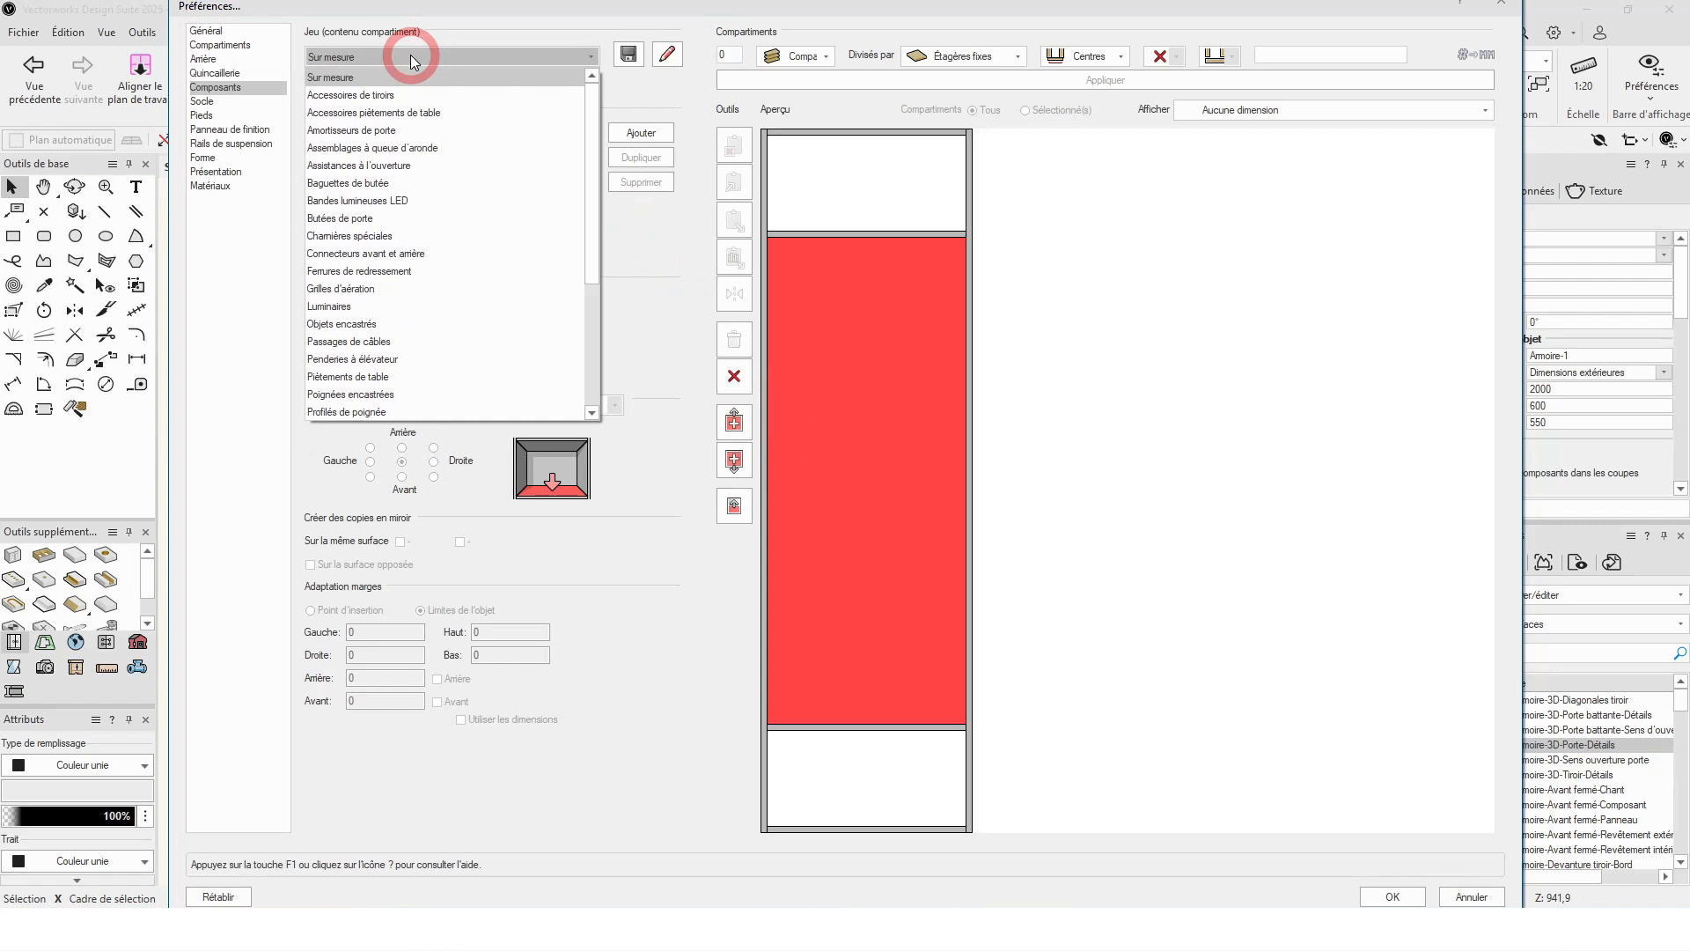
{"action": "scroll", "coordinate": [421, 294], "scroll_direction": "down", "scroll_amount": 4}
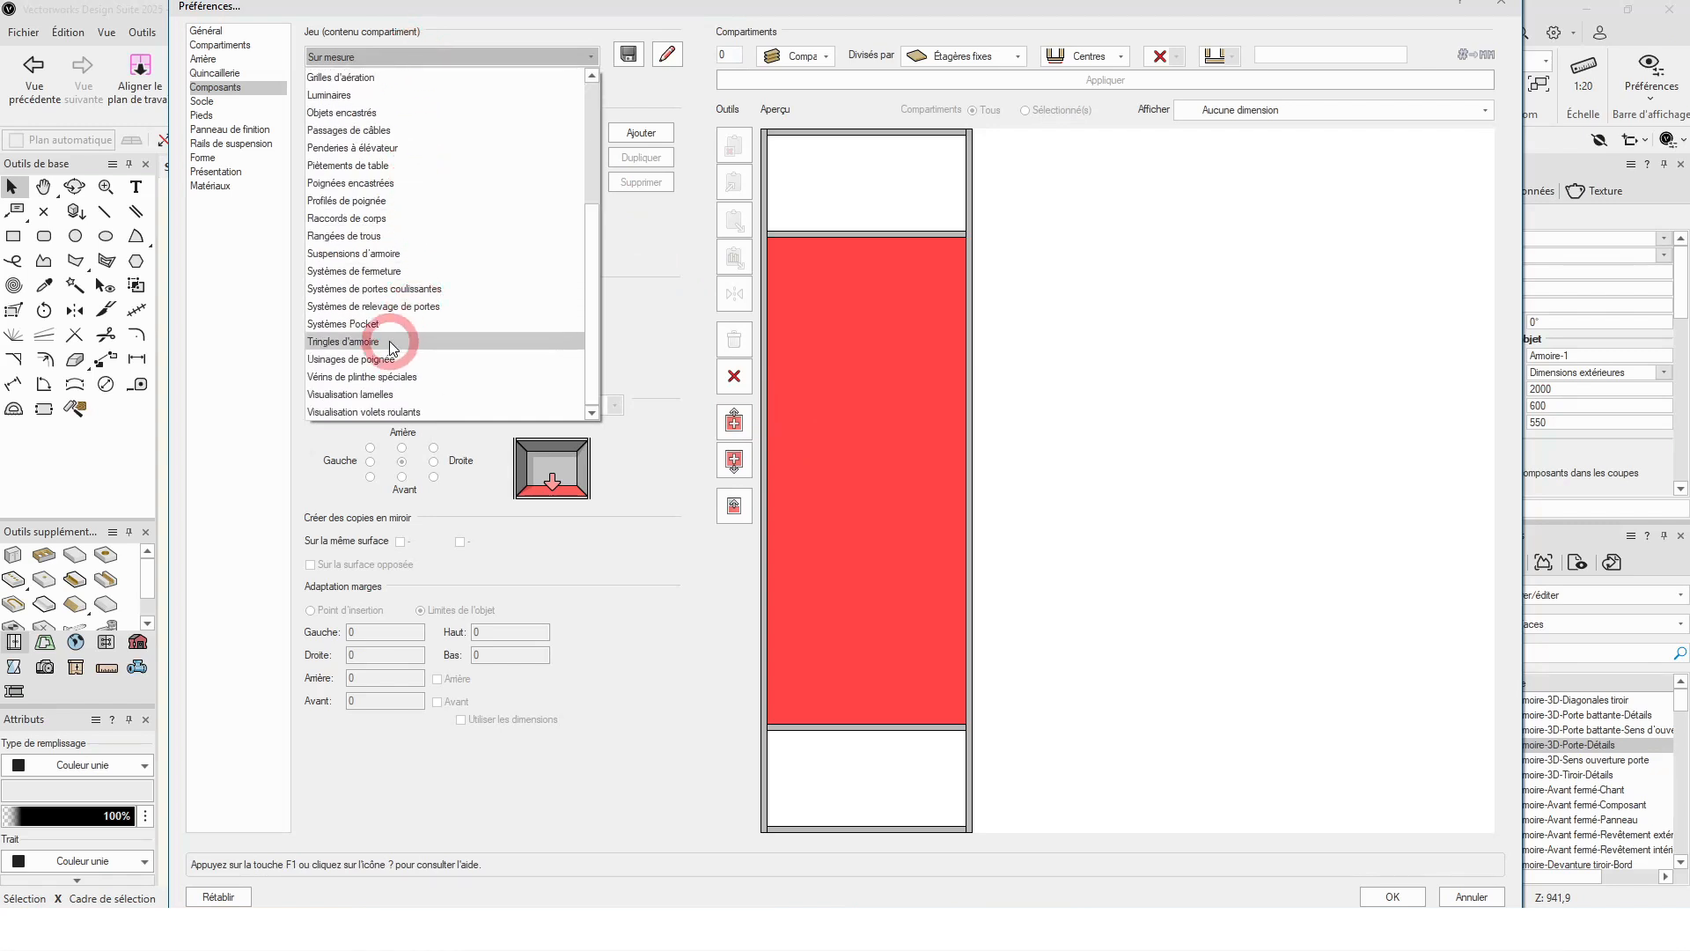
{"action": "left_click", "coordinate": [380, 344]}
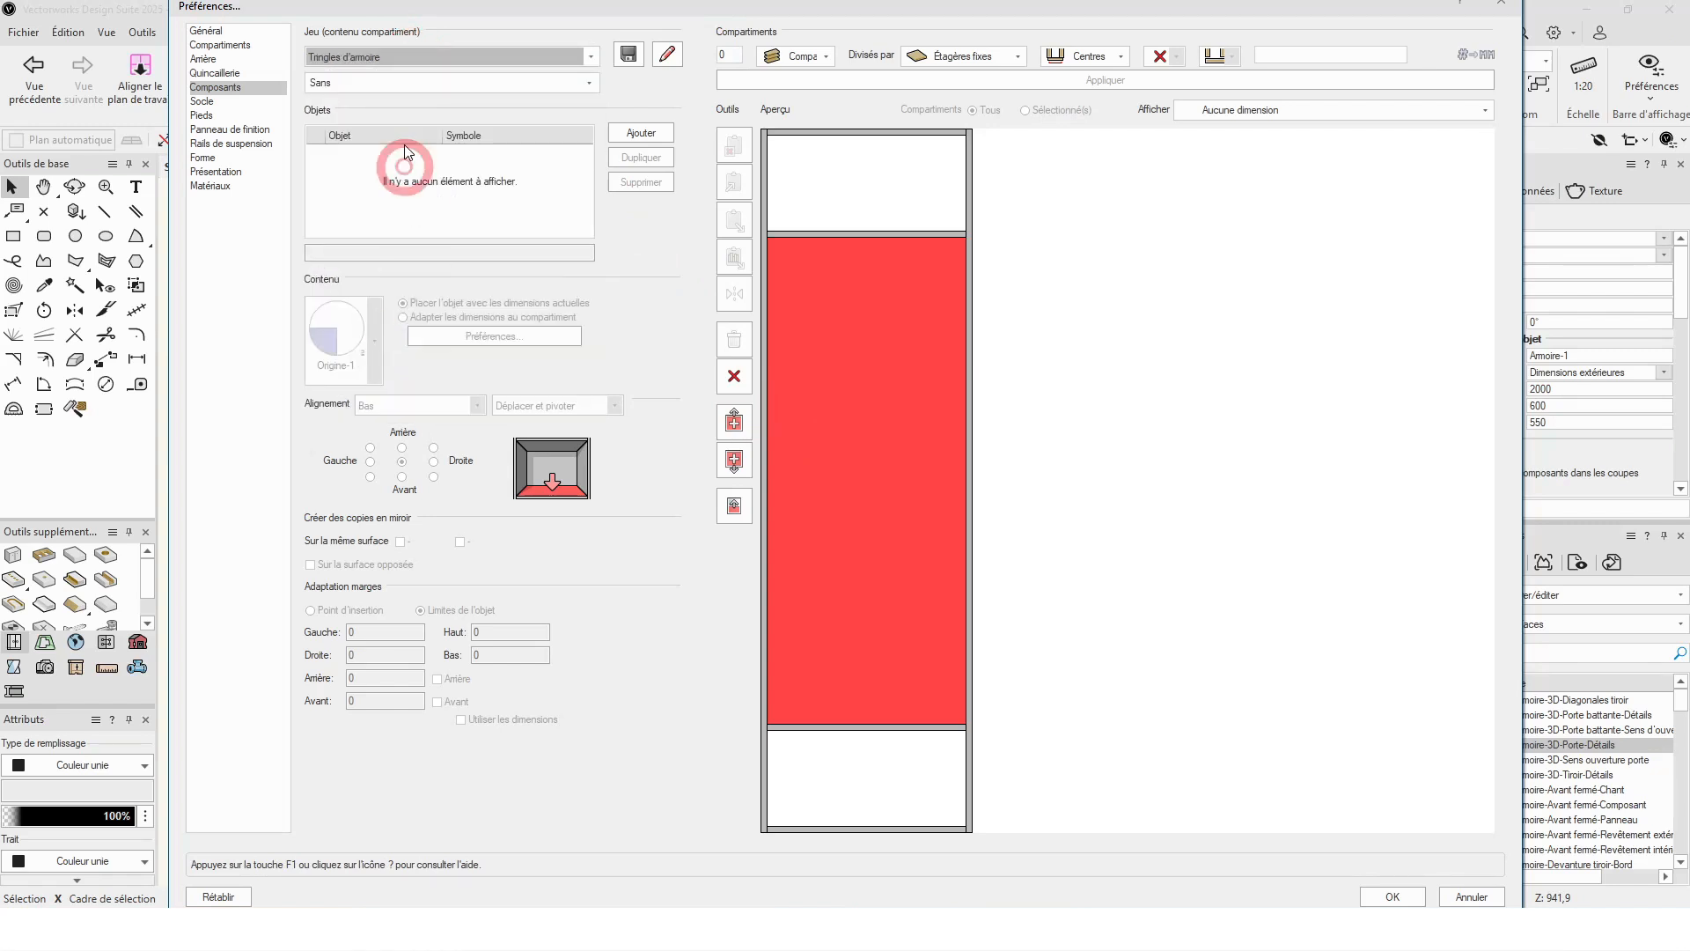
Step: Choose the Hettich Ovale 30x15 rod in Optique alu, Entre les côtés, model 9079719 (distance du fond 50)
{"action": "left_click", "coordinate": [439, 88]}
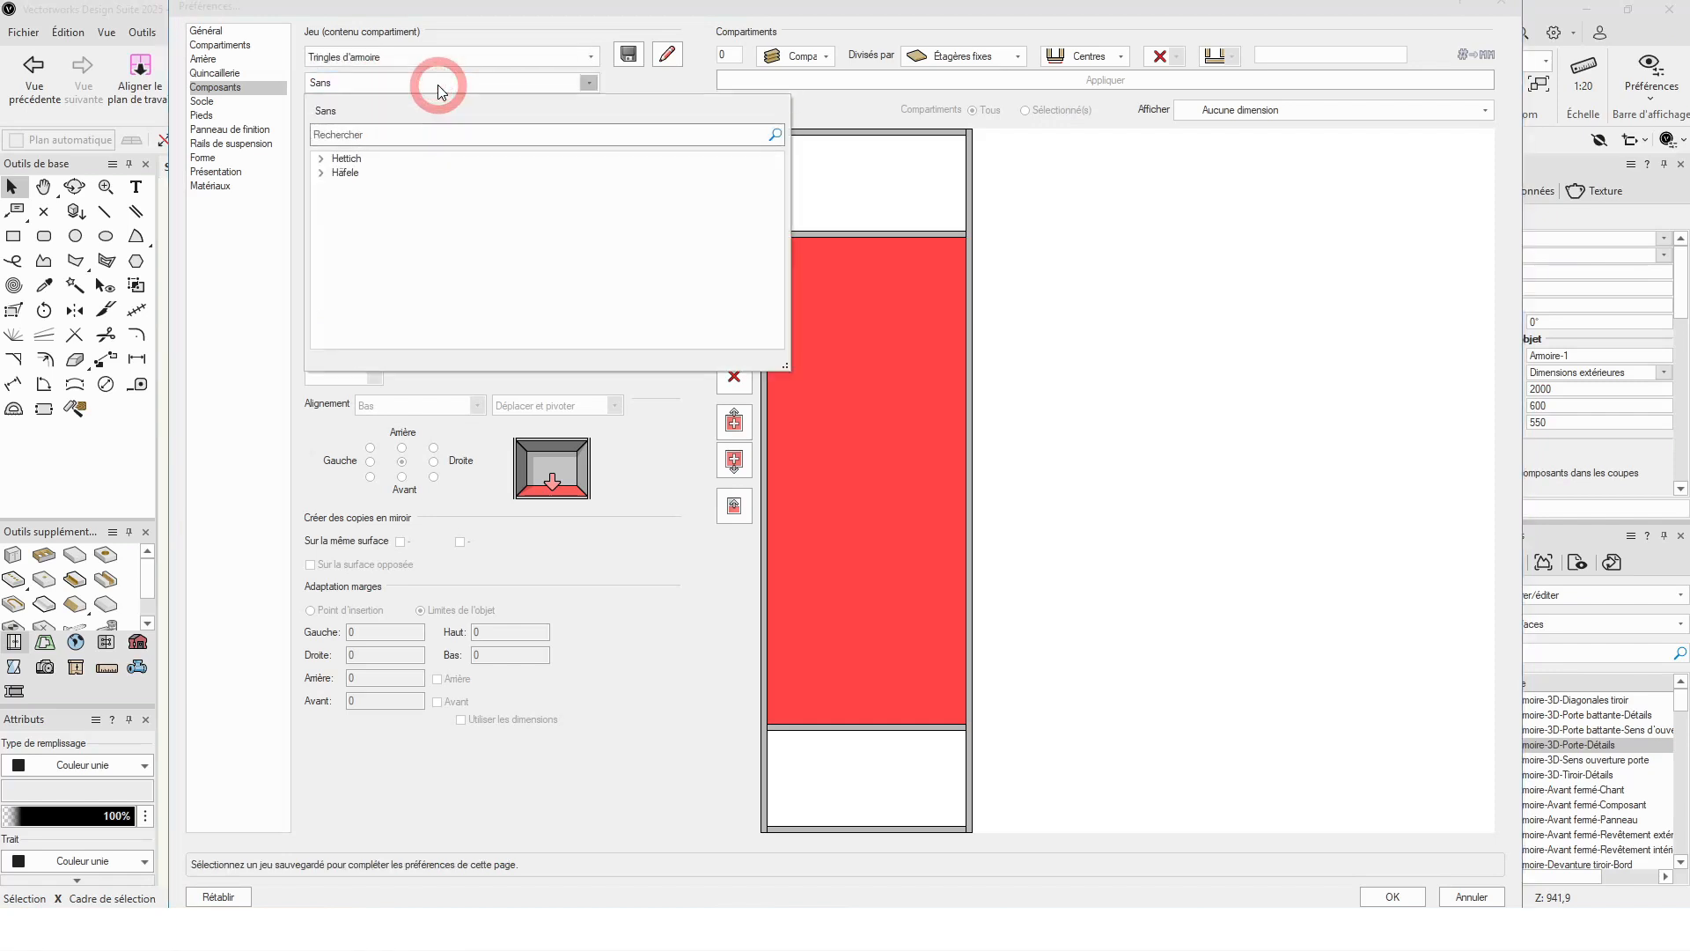
{"action": "left_click", "coordinate": [322, 159]}
{"action": "left_click", "coordinate": [338, 172]}
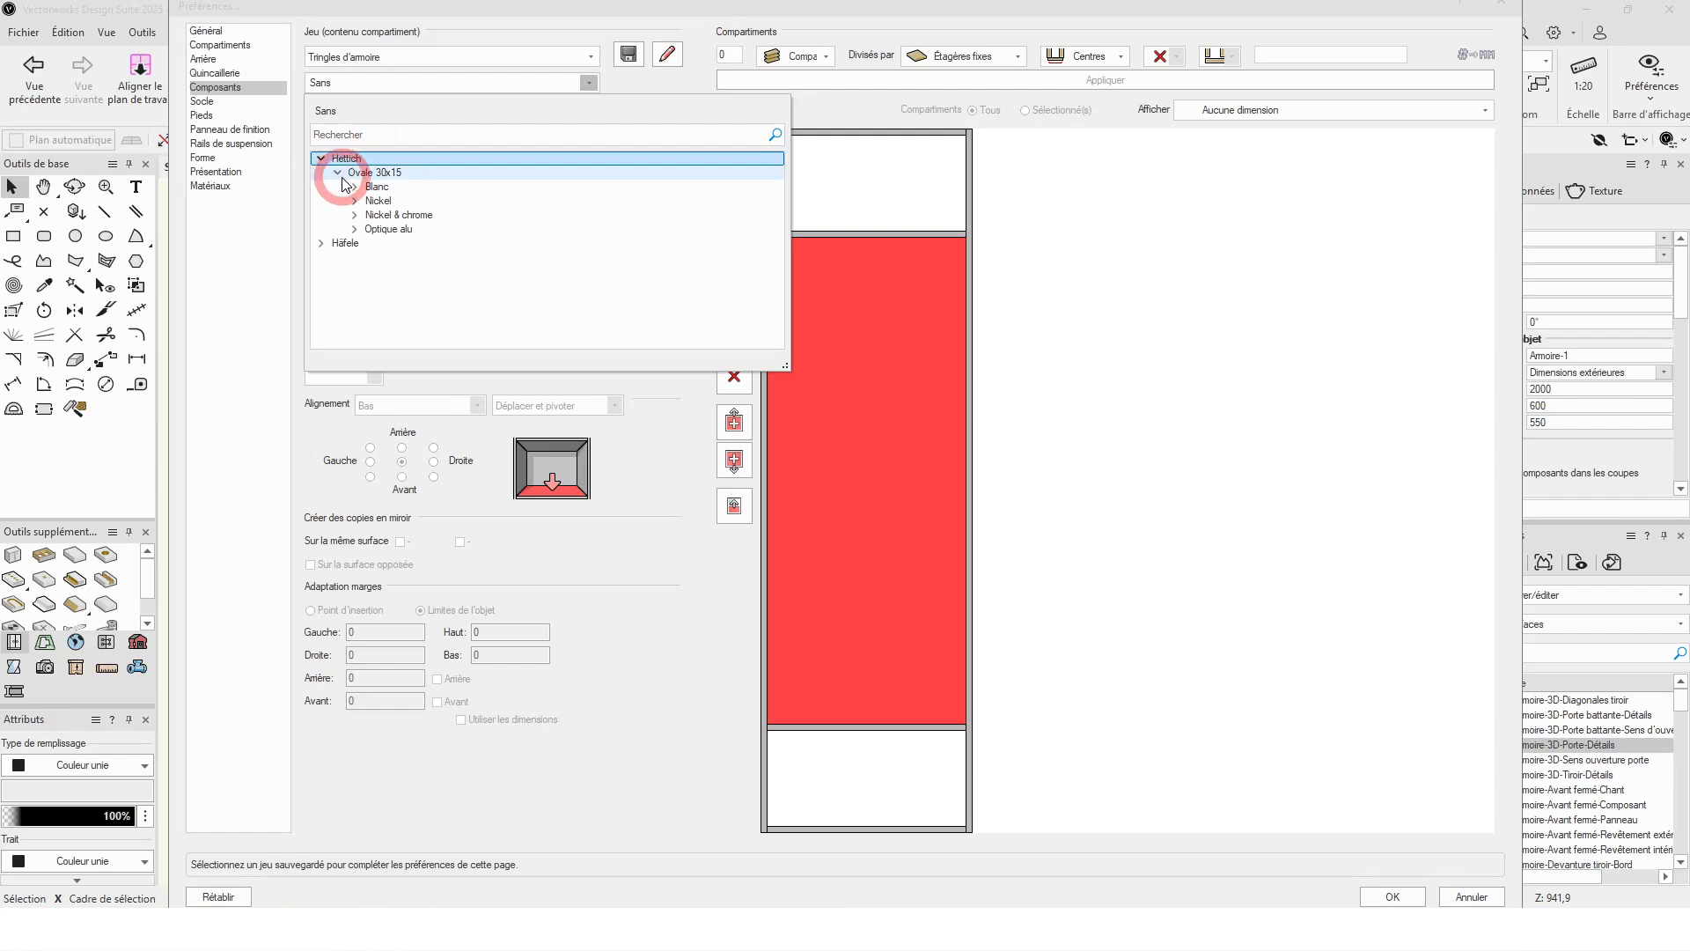
{"action": "left_click", "coordinate": [355, 229]}
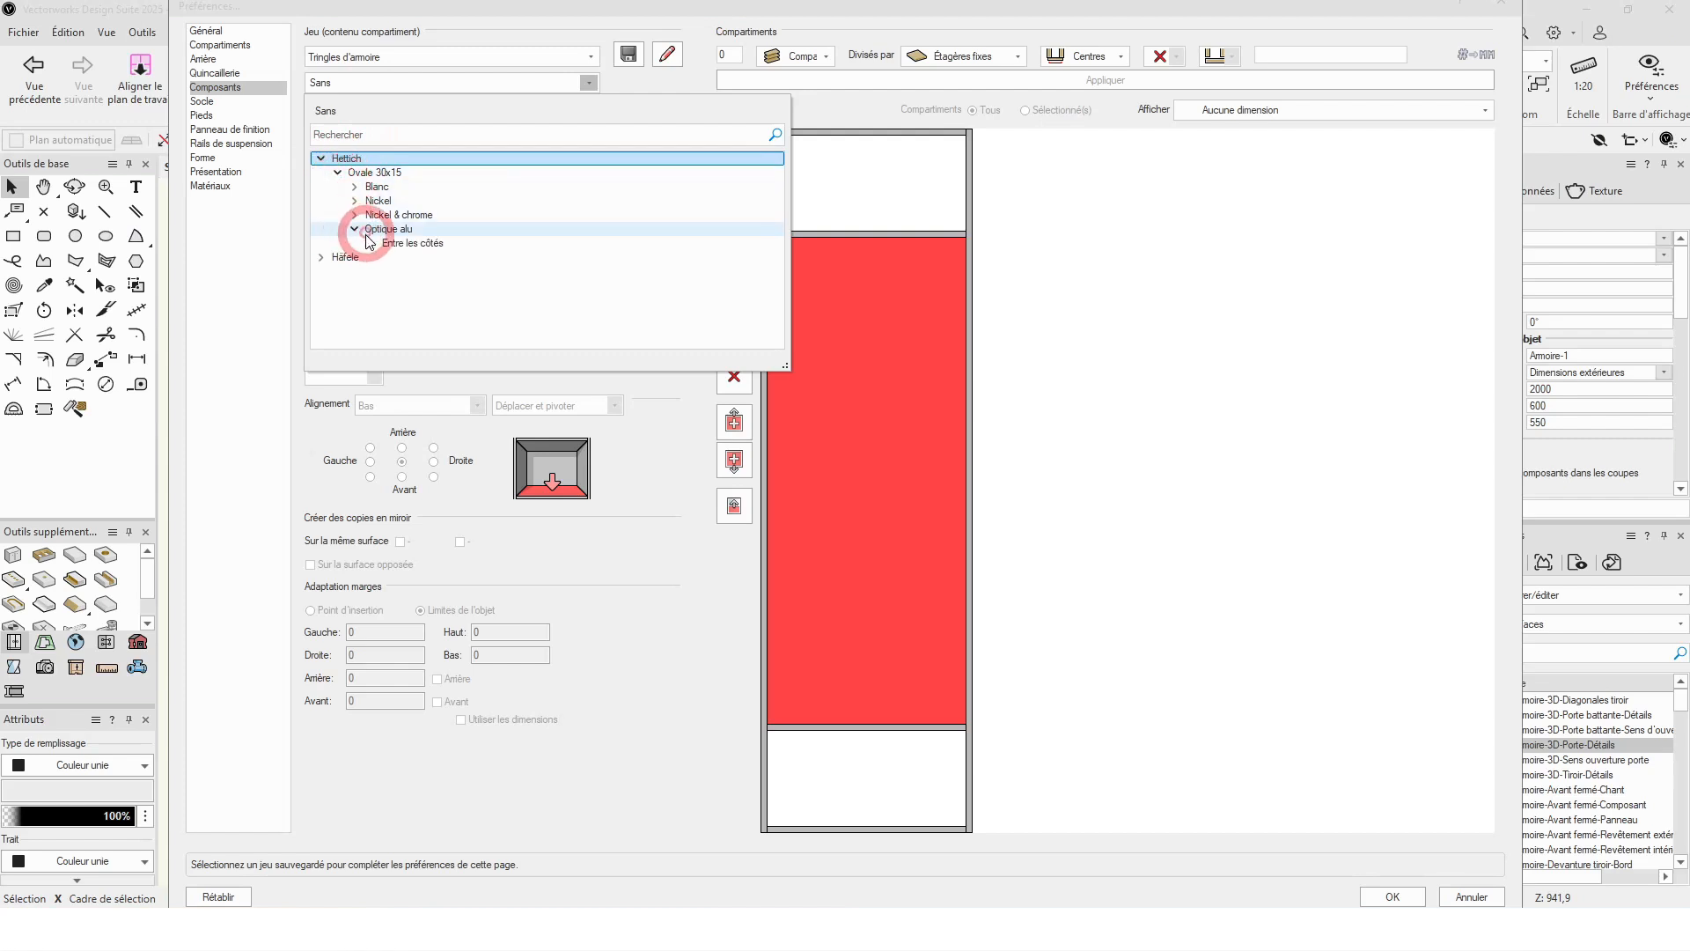
{"action": "left_click", "coordinate": [369, 242]}
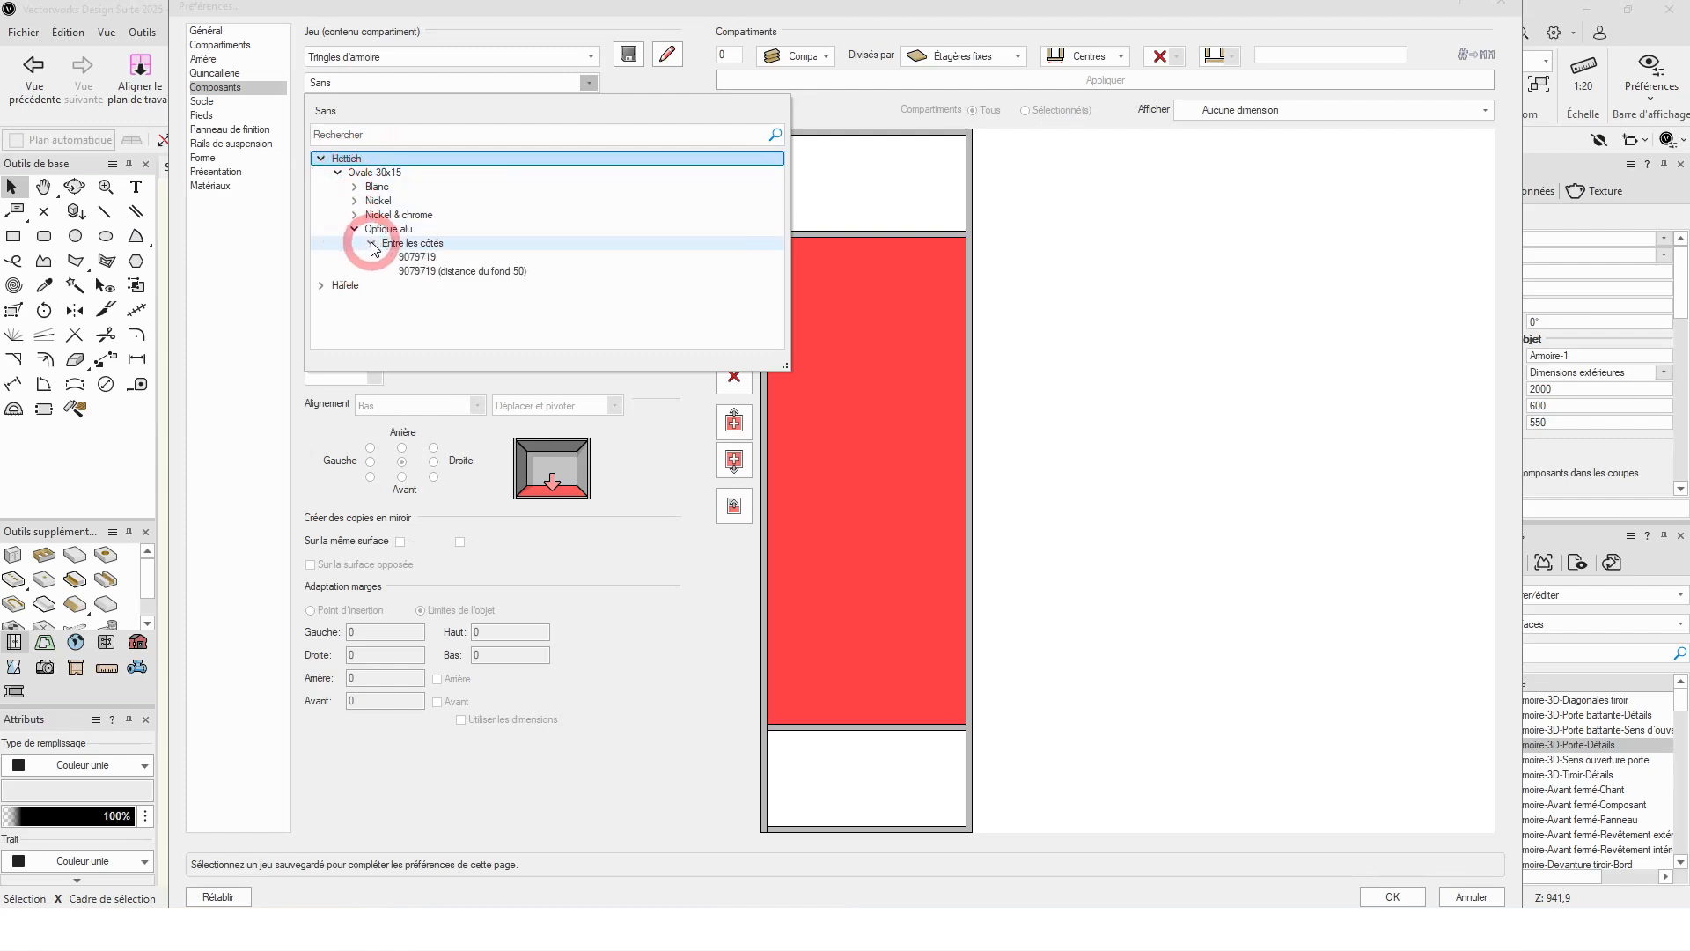
{"action": "left_click", "coordinate": [463, 271]}
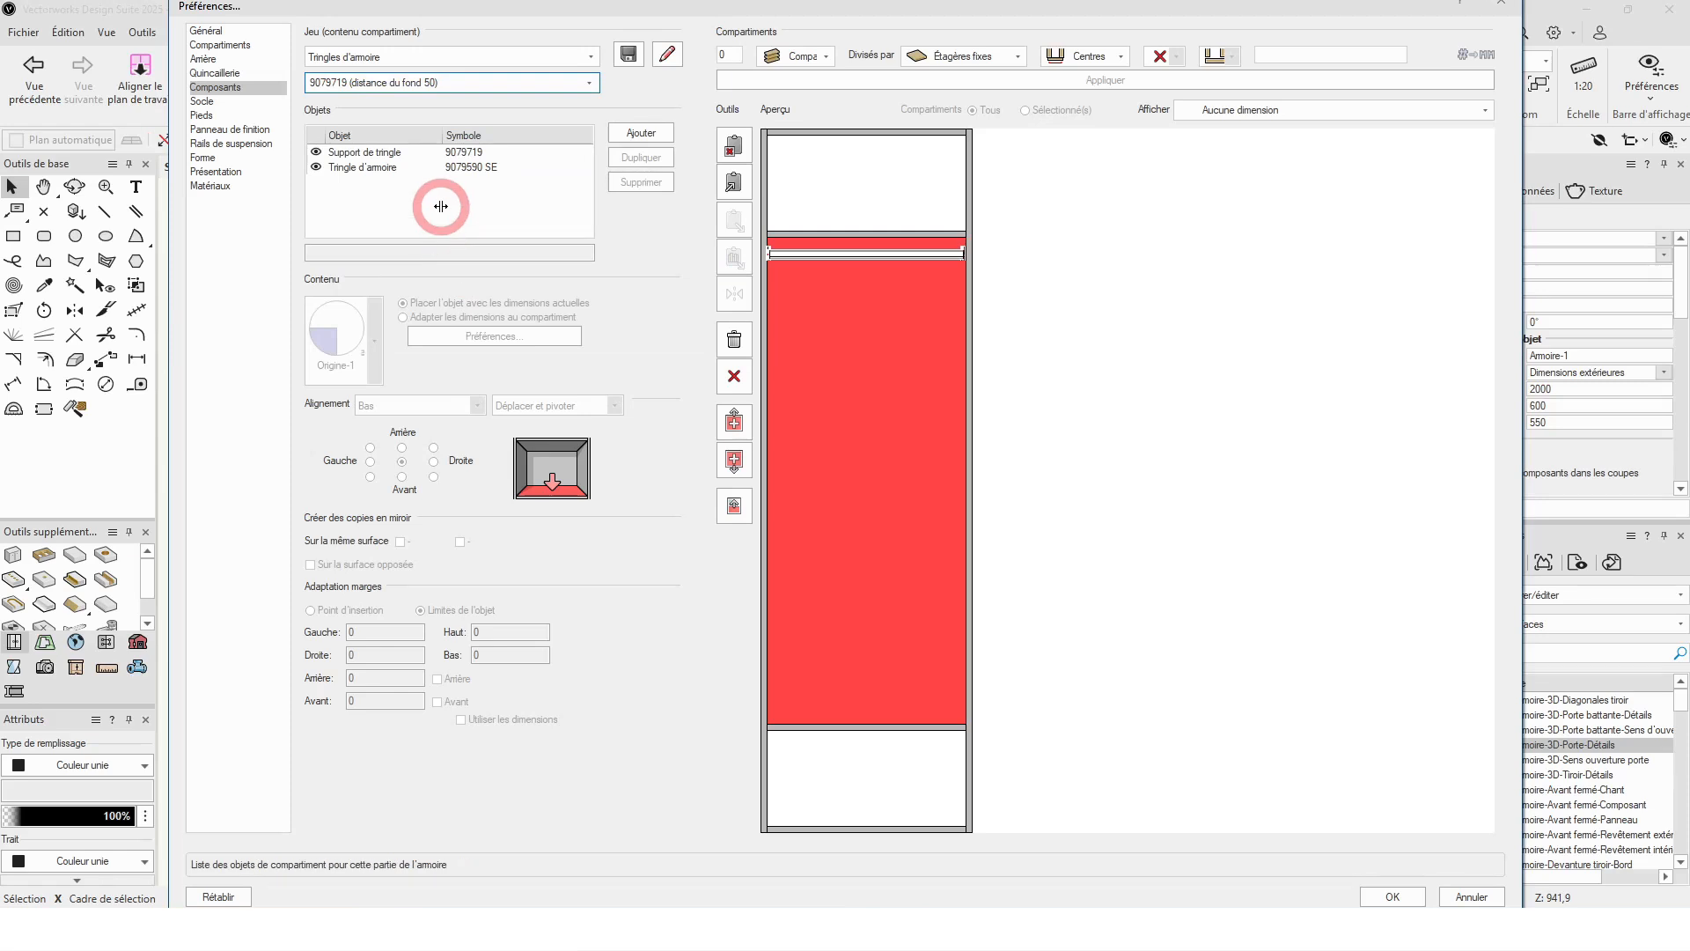
Step: Check the placement and size-adaptation settings of the rod support and the rod, and accept the wardrobe's preferences
{"action": "left_click", "coordinate": [454, 154]}
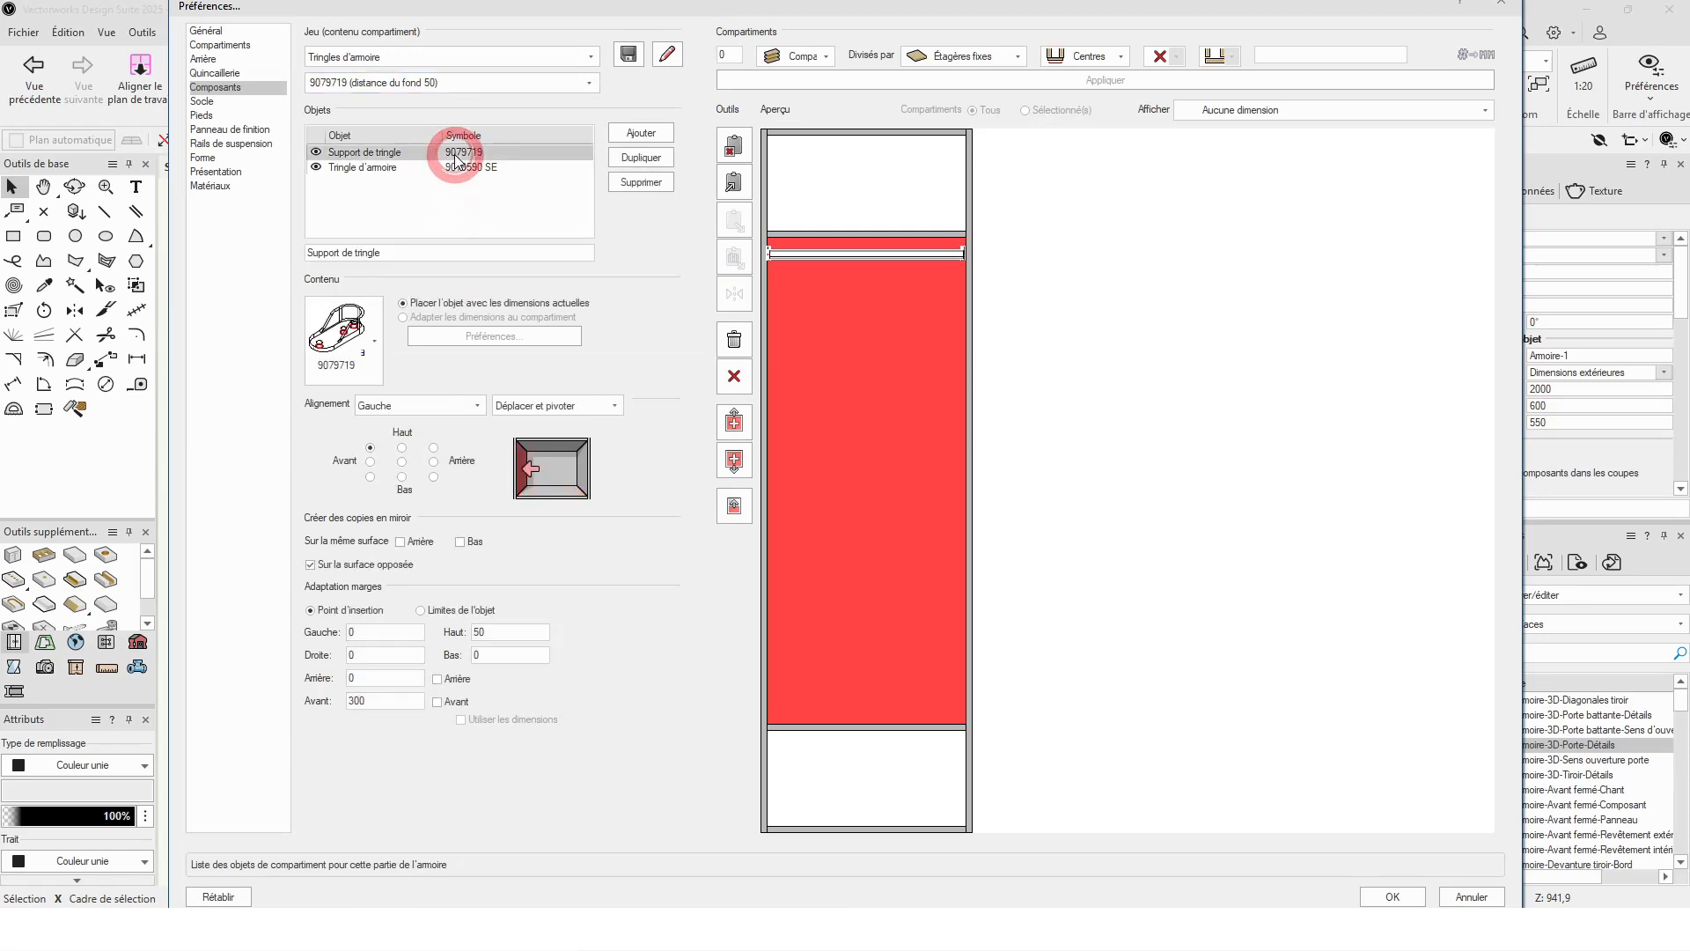
{"action": "left_click", "coordinate": [392, 169]}
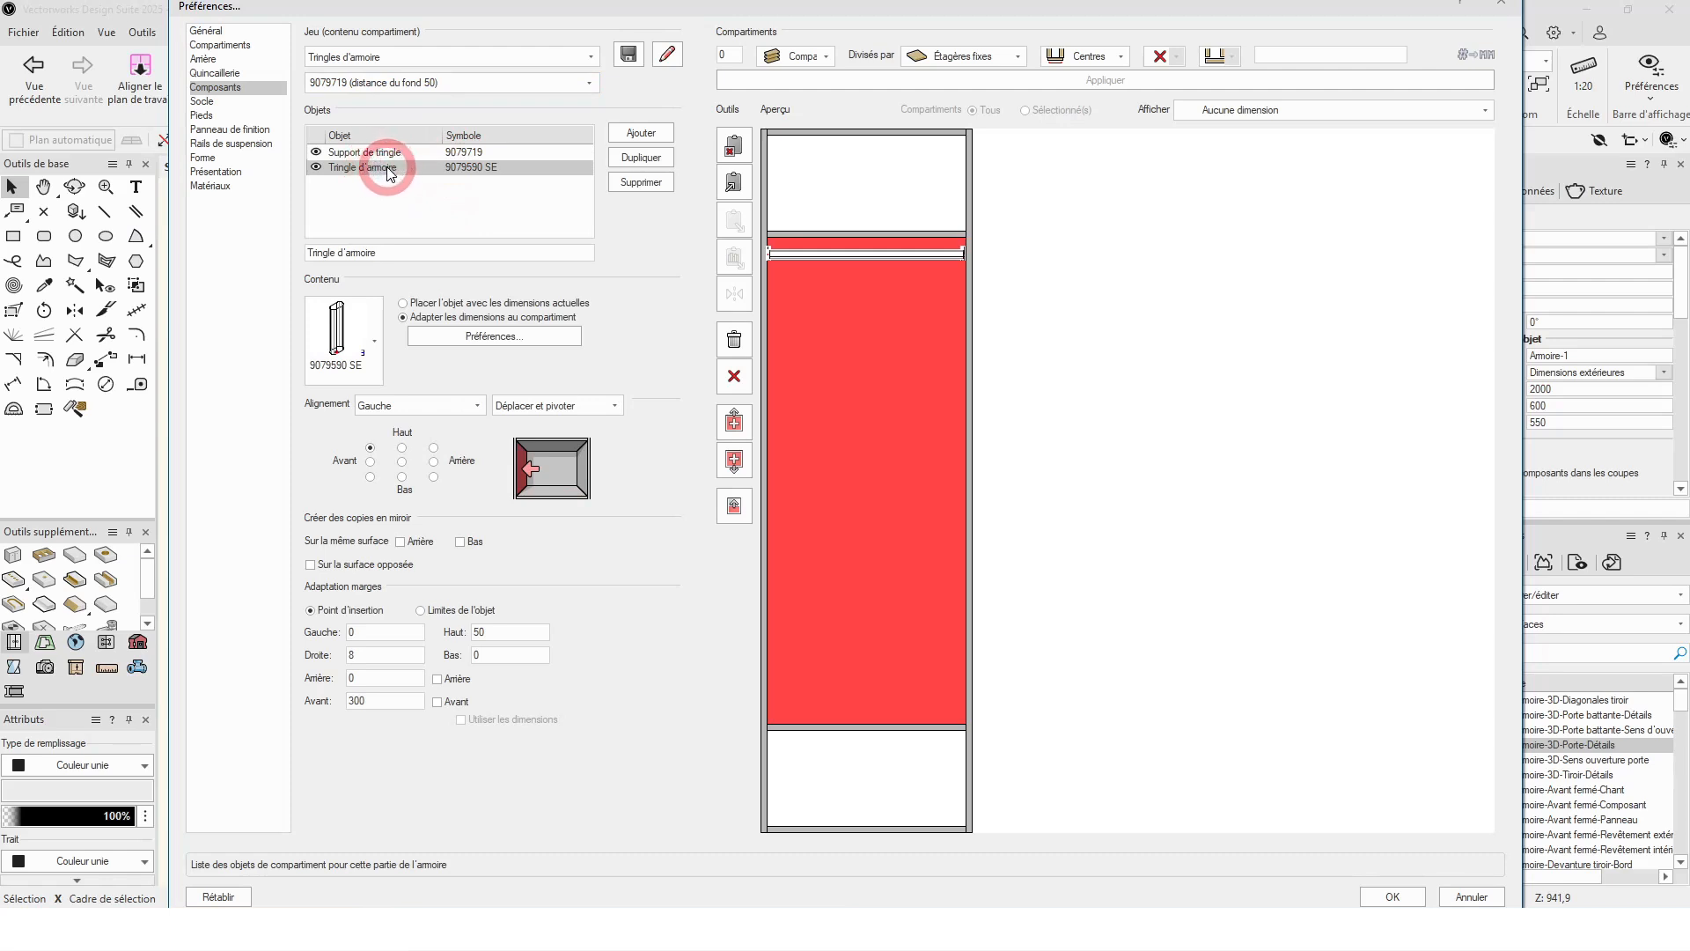
{"action": "left_click", "coordinate": [436, 335]}
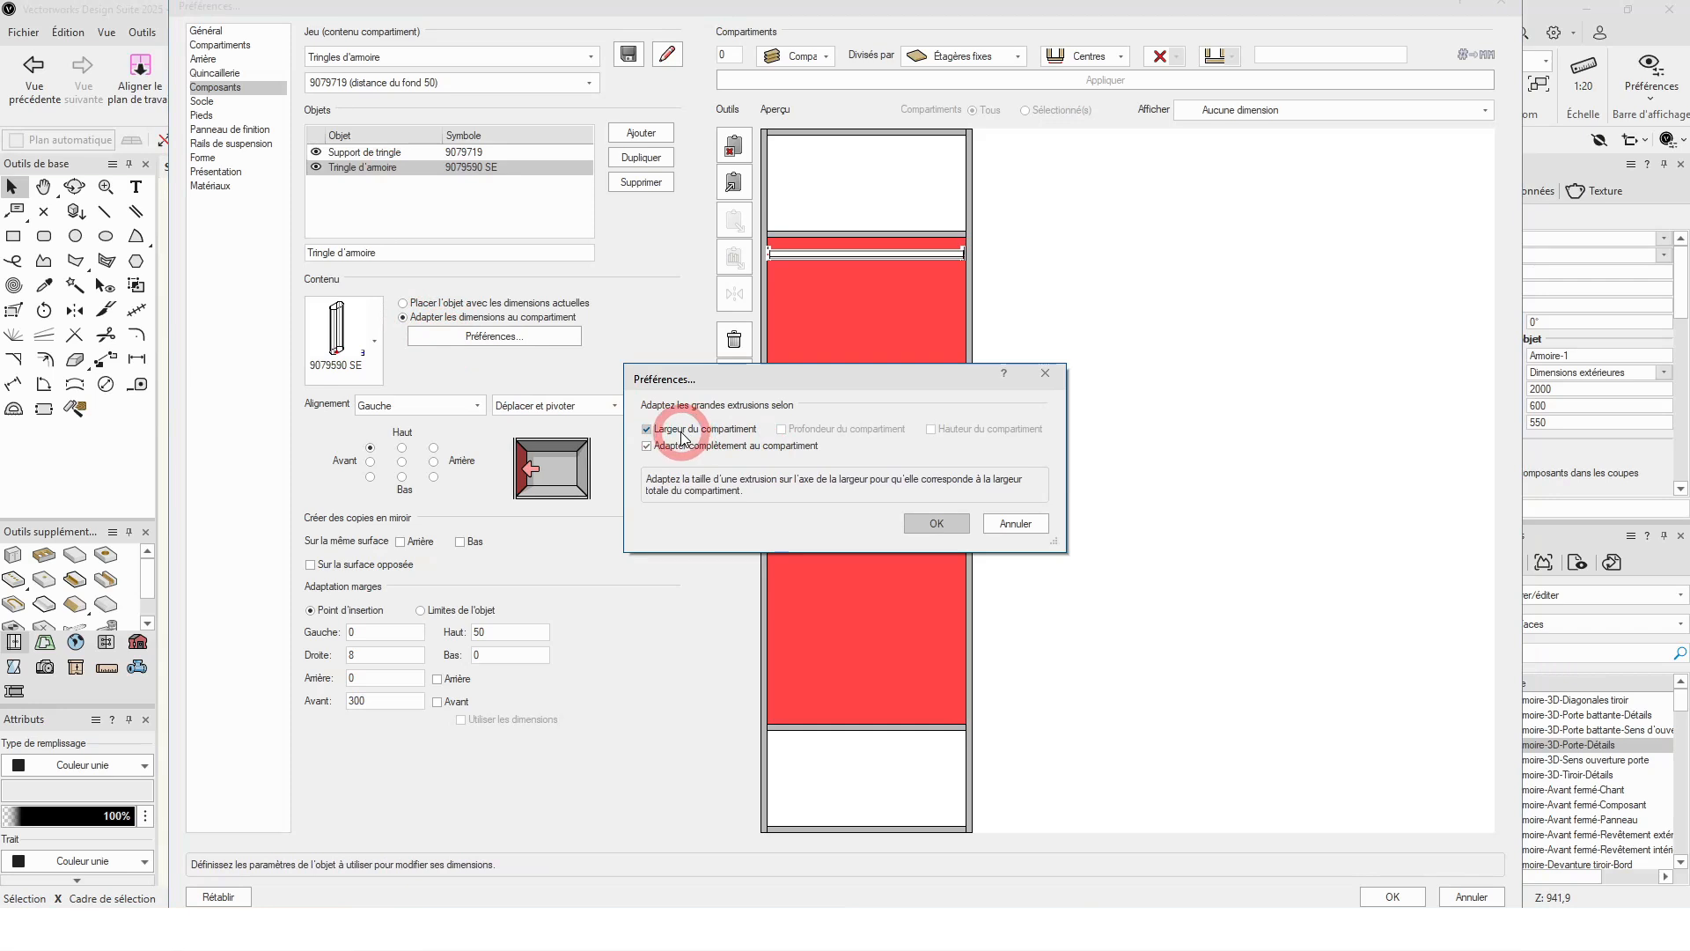
{"action": "left_click", "coordinate": [936, 524]}
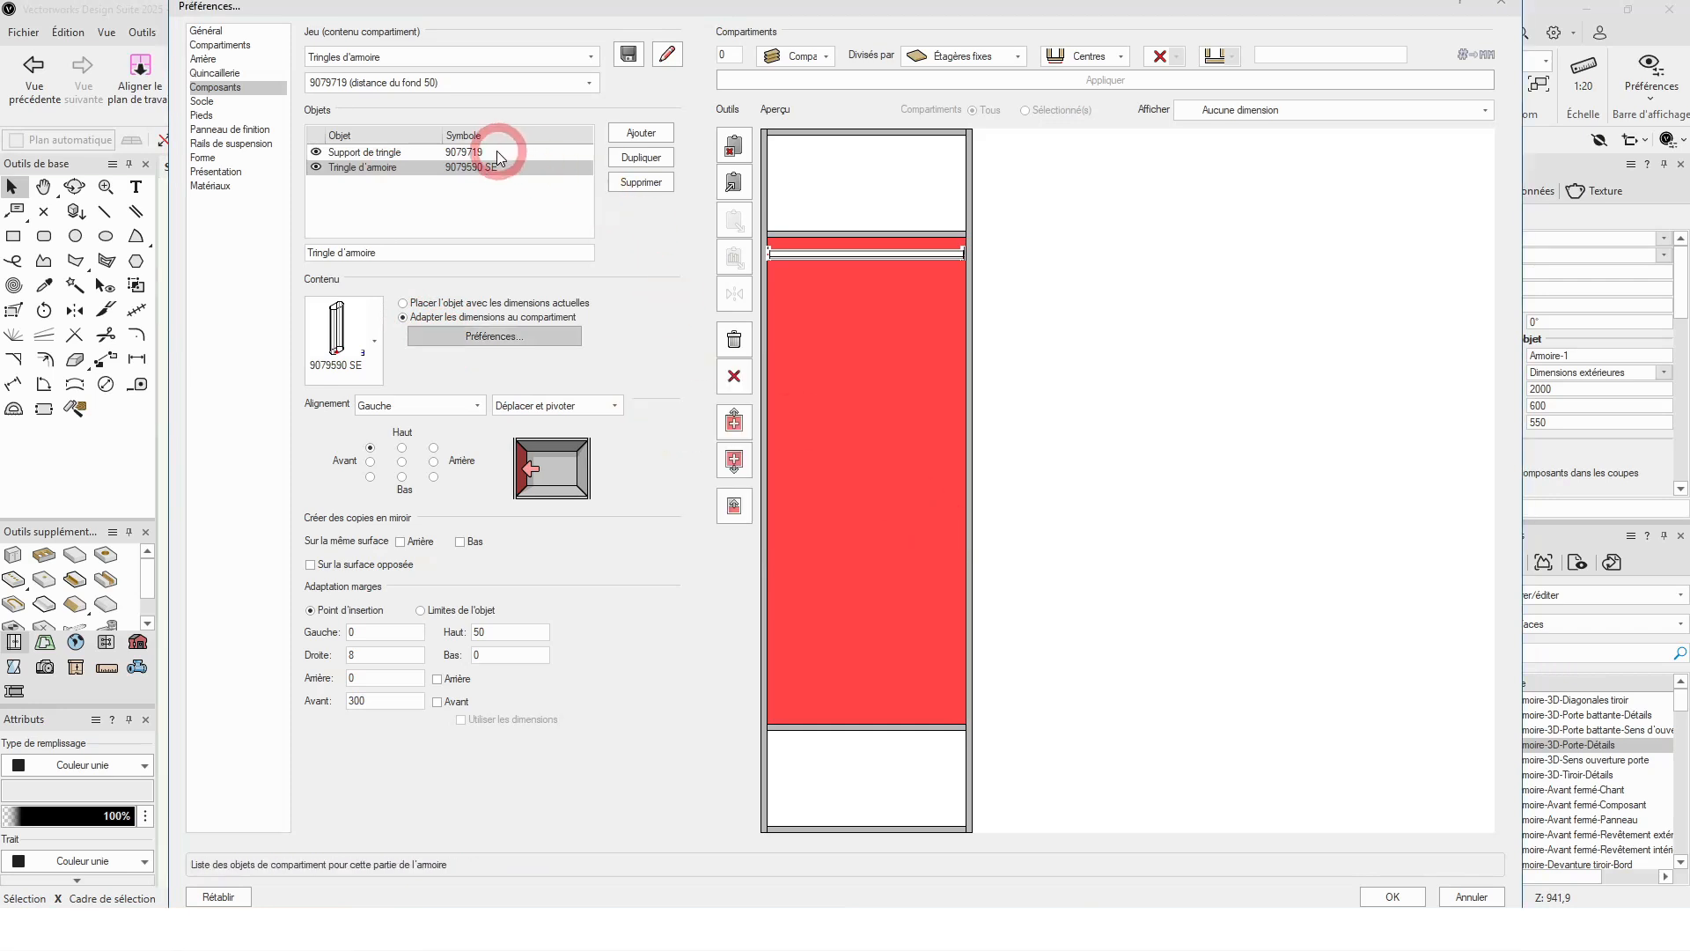
{"action": "left_click", "coordinate": [500, 632]}
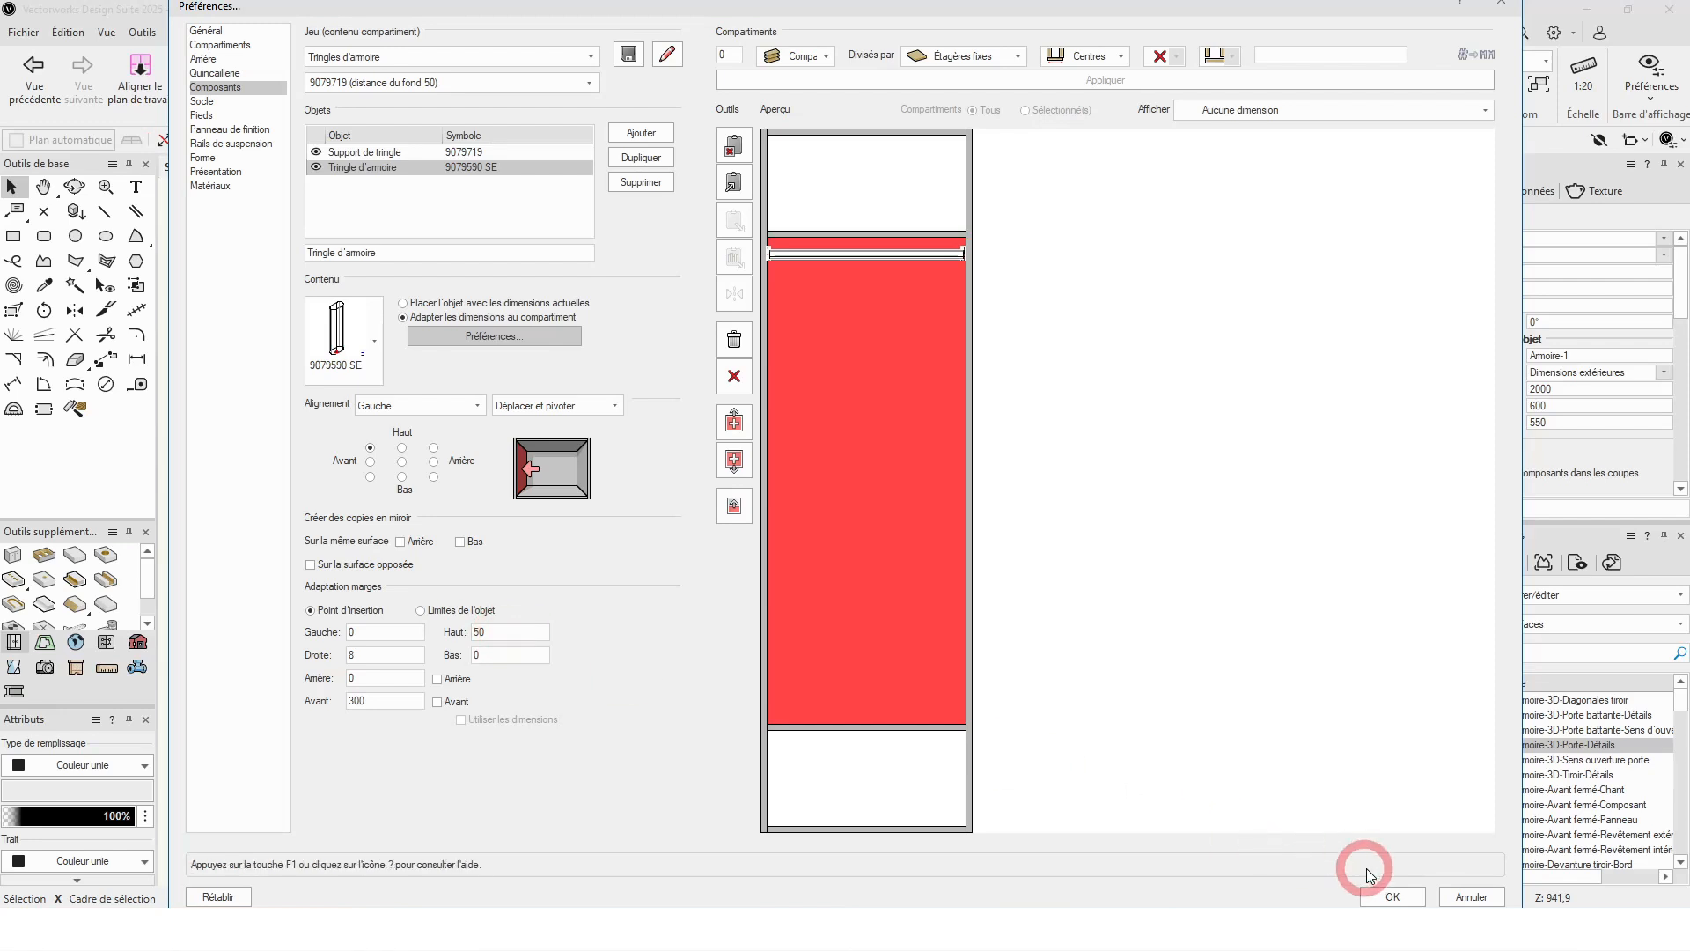
{"action": "left_click", "coordinate": [1388, 894]}
Step: In the component preferences of the second tall wardrobe, assign the Penderies à élévateur set category to the large middle compartment
{"action": "left_click", "coordinate": [845, 599]}
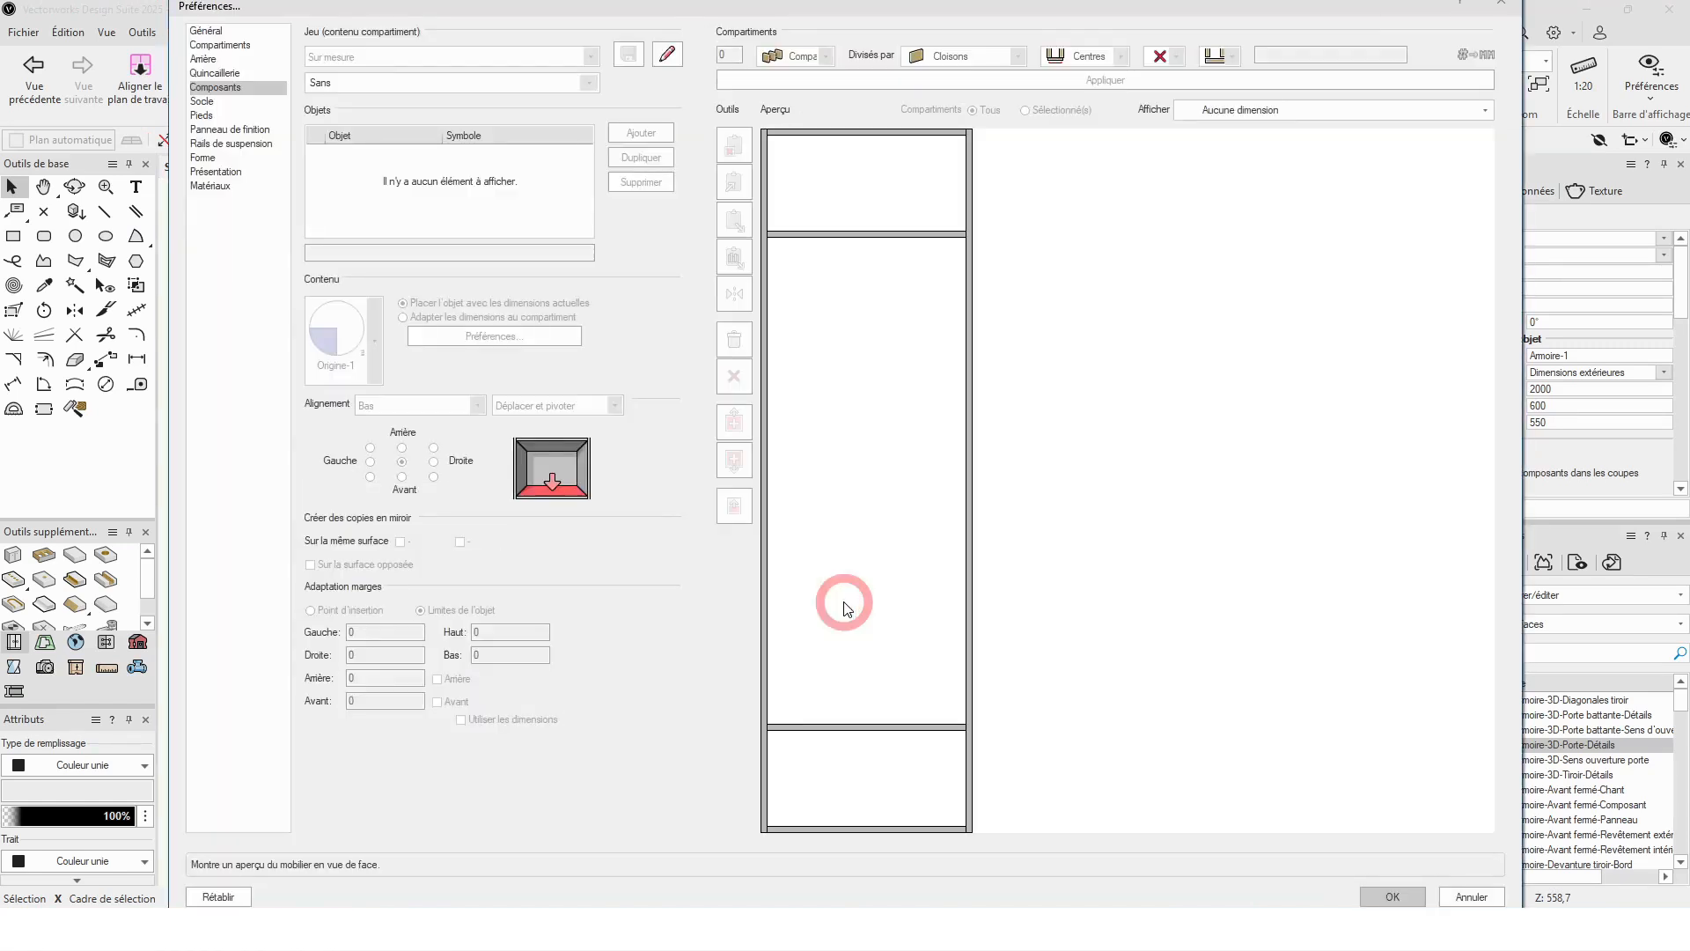
{"action": "left_click", "coordinate": [851, 550]}
{"action": "left_click", "coordinate": [385, 54]}
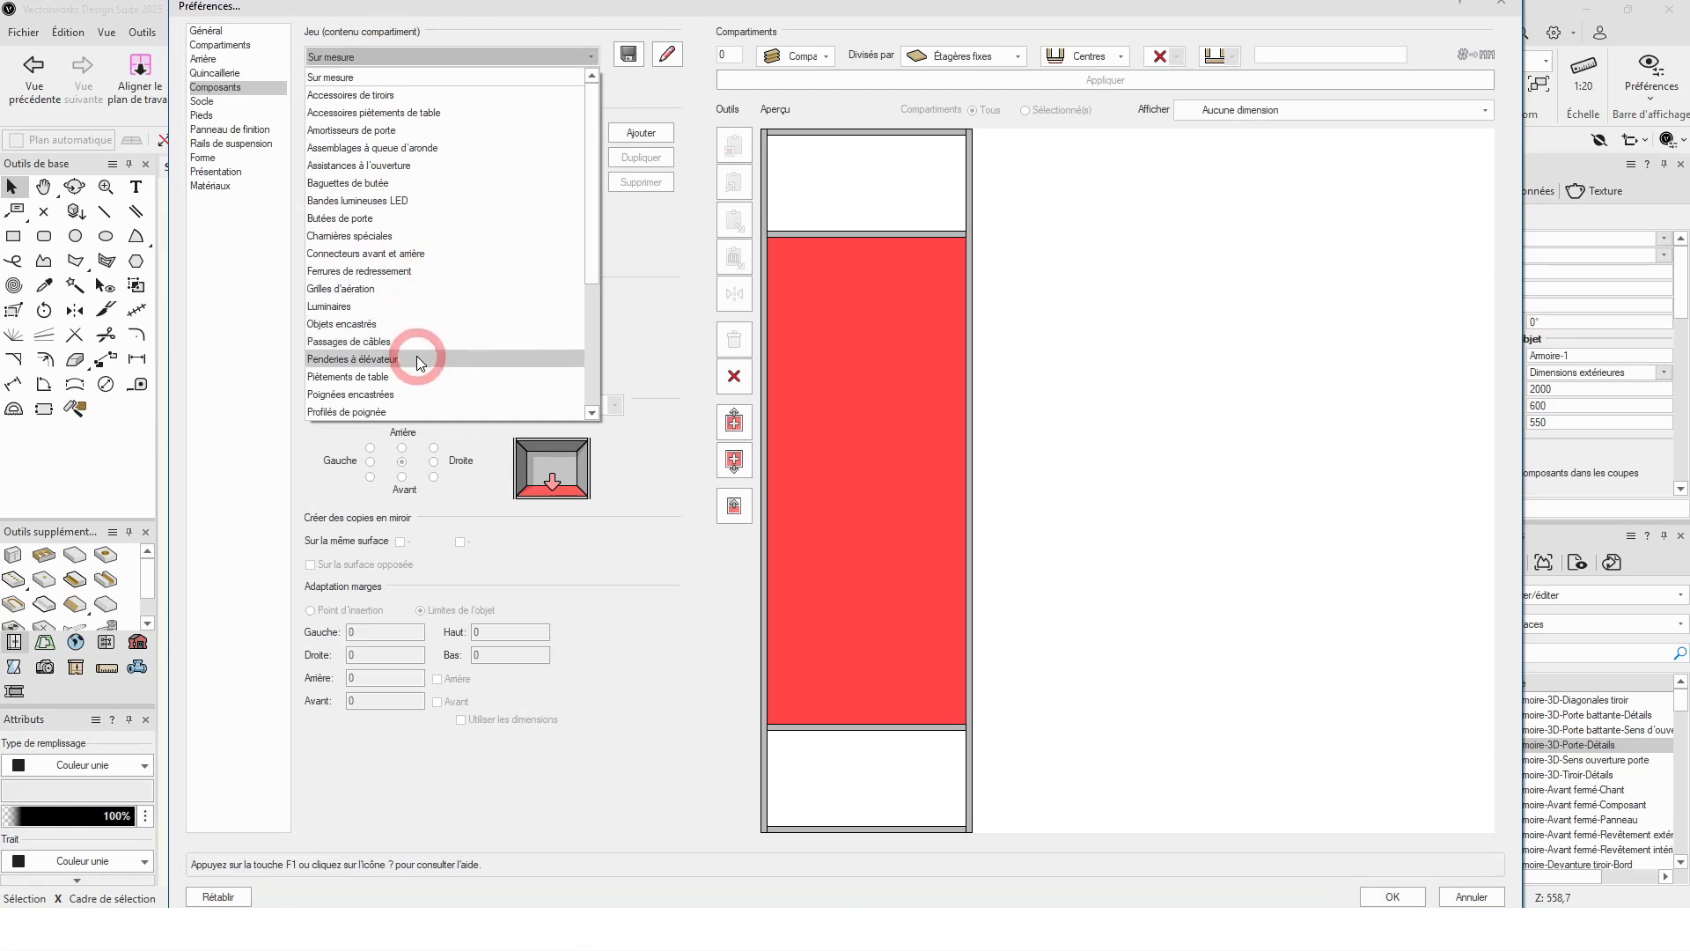
{"action": "left_click", "coordinate": [417, 359]}
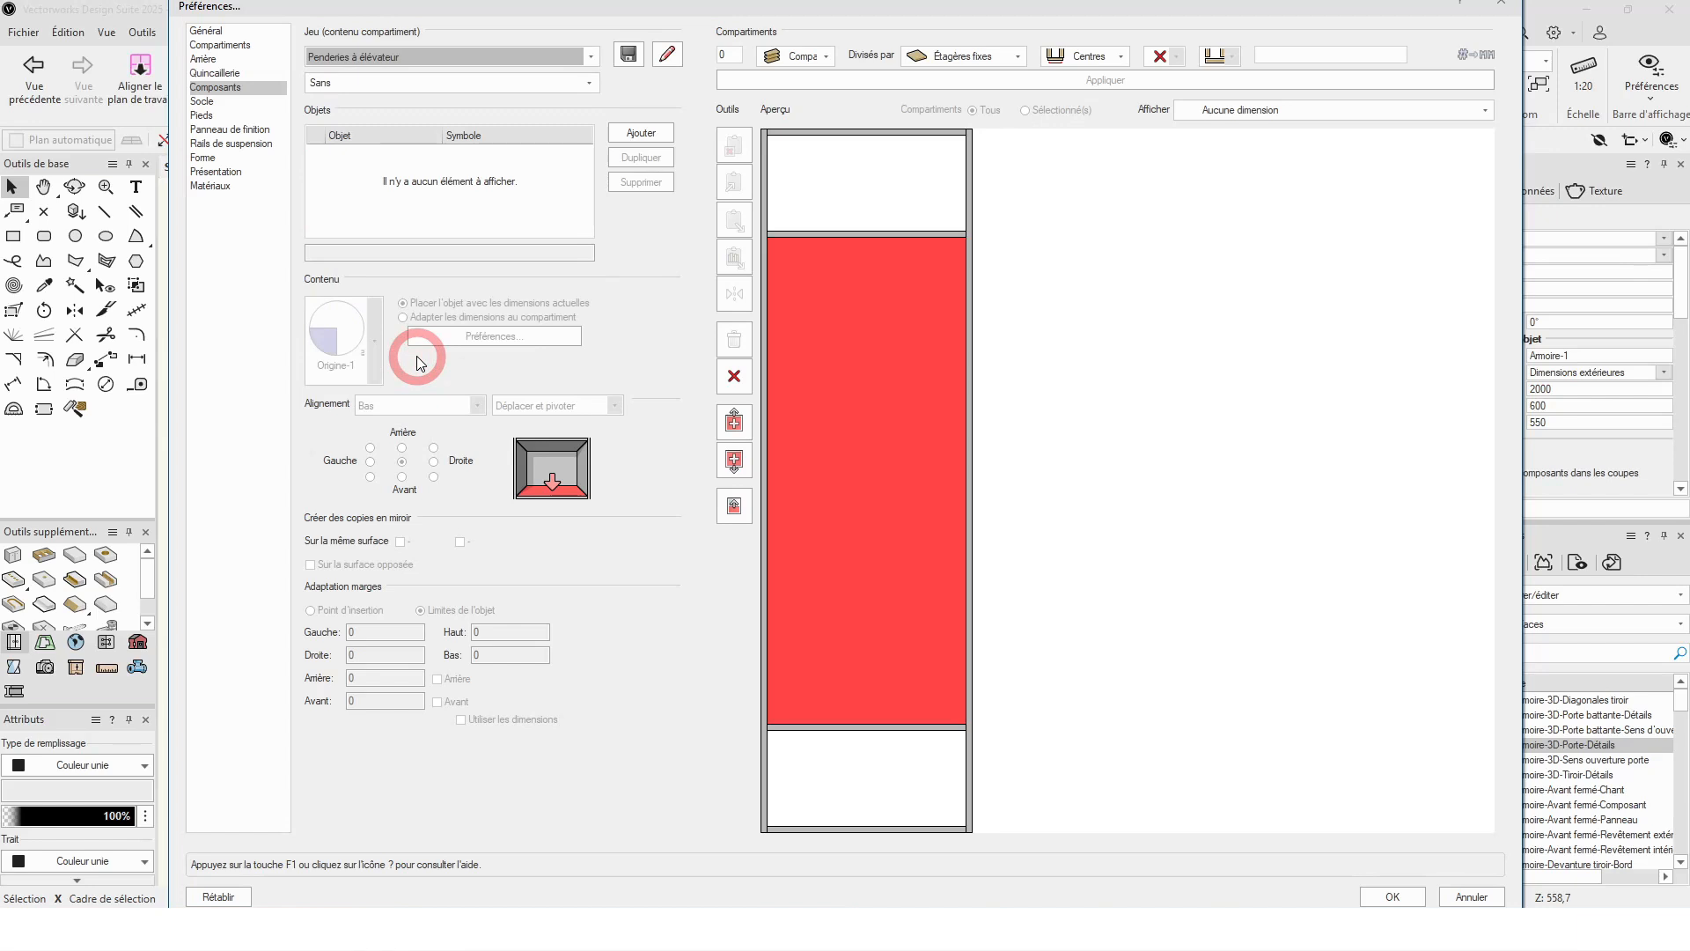
Step: Choose the Hettich Duo Lift Basic 10, léger LC 600-830, avec écarteur, model 9079716 & 9079723, and accept the wardrobe's preferences
{"action": "left_click", "coordinate": [360, 84]}
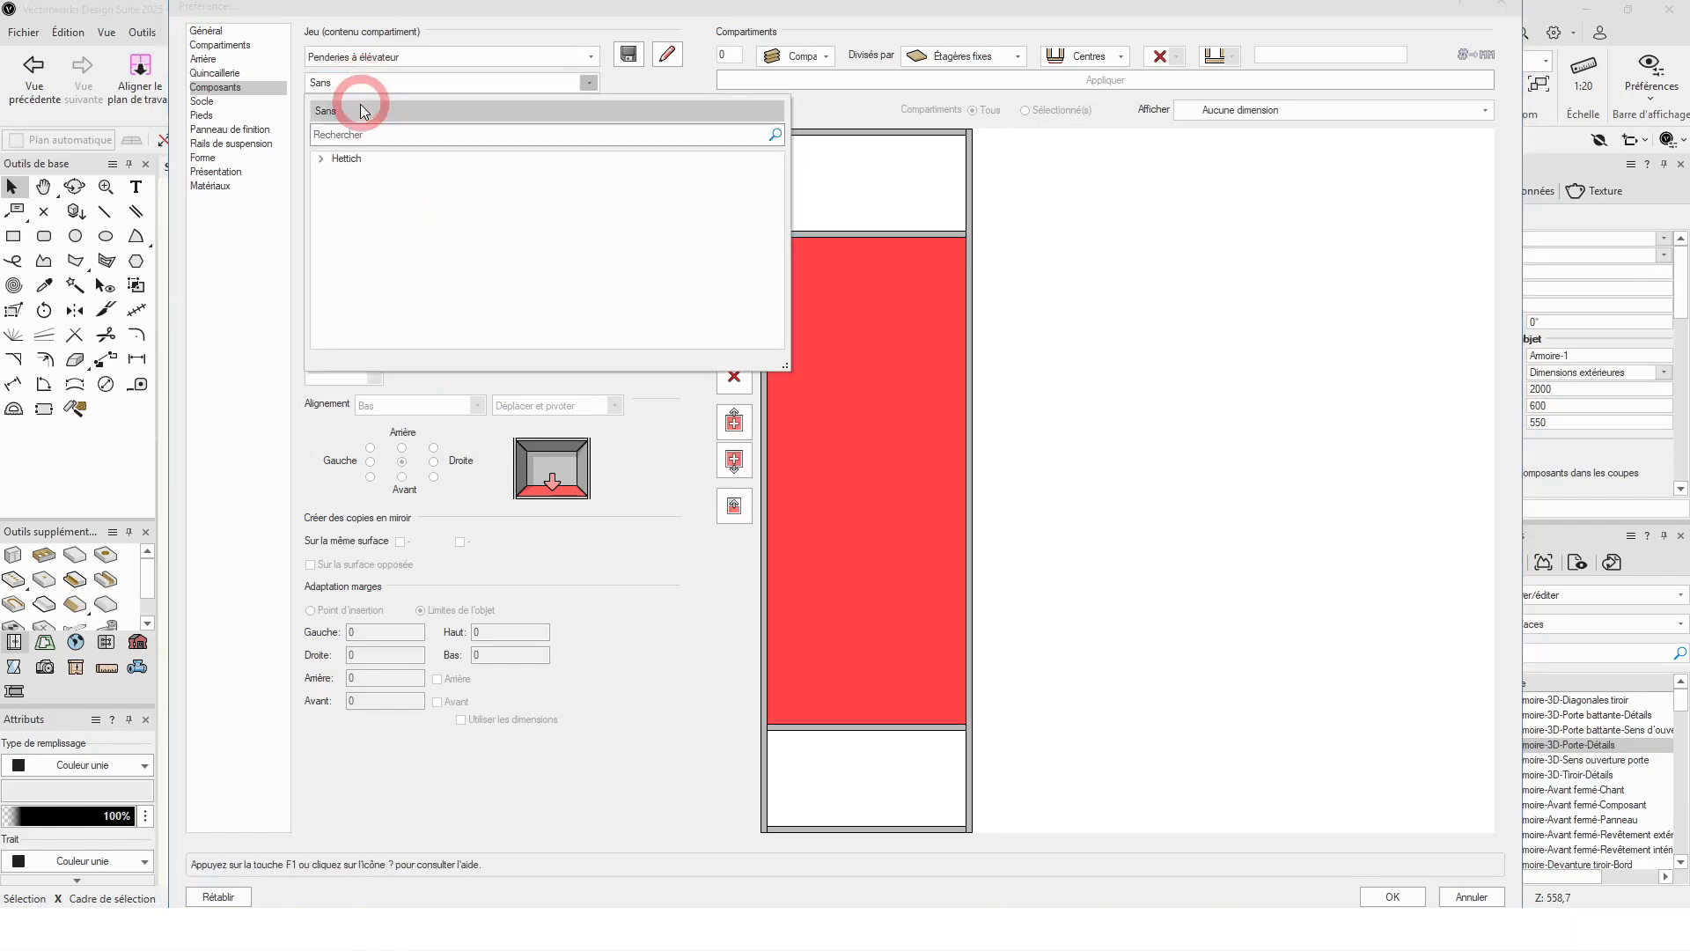
{"action": "left_click", "coordinate": [323, 159]}
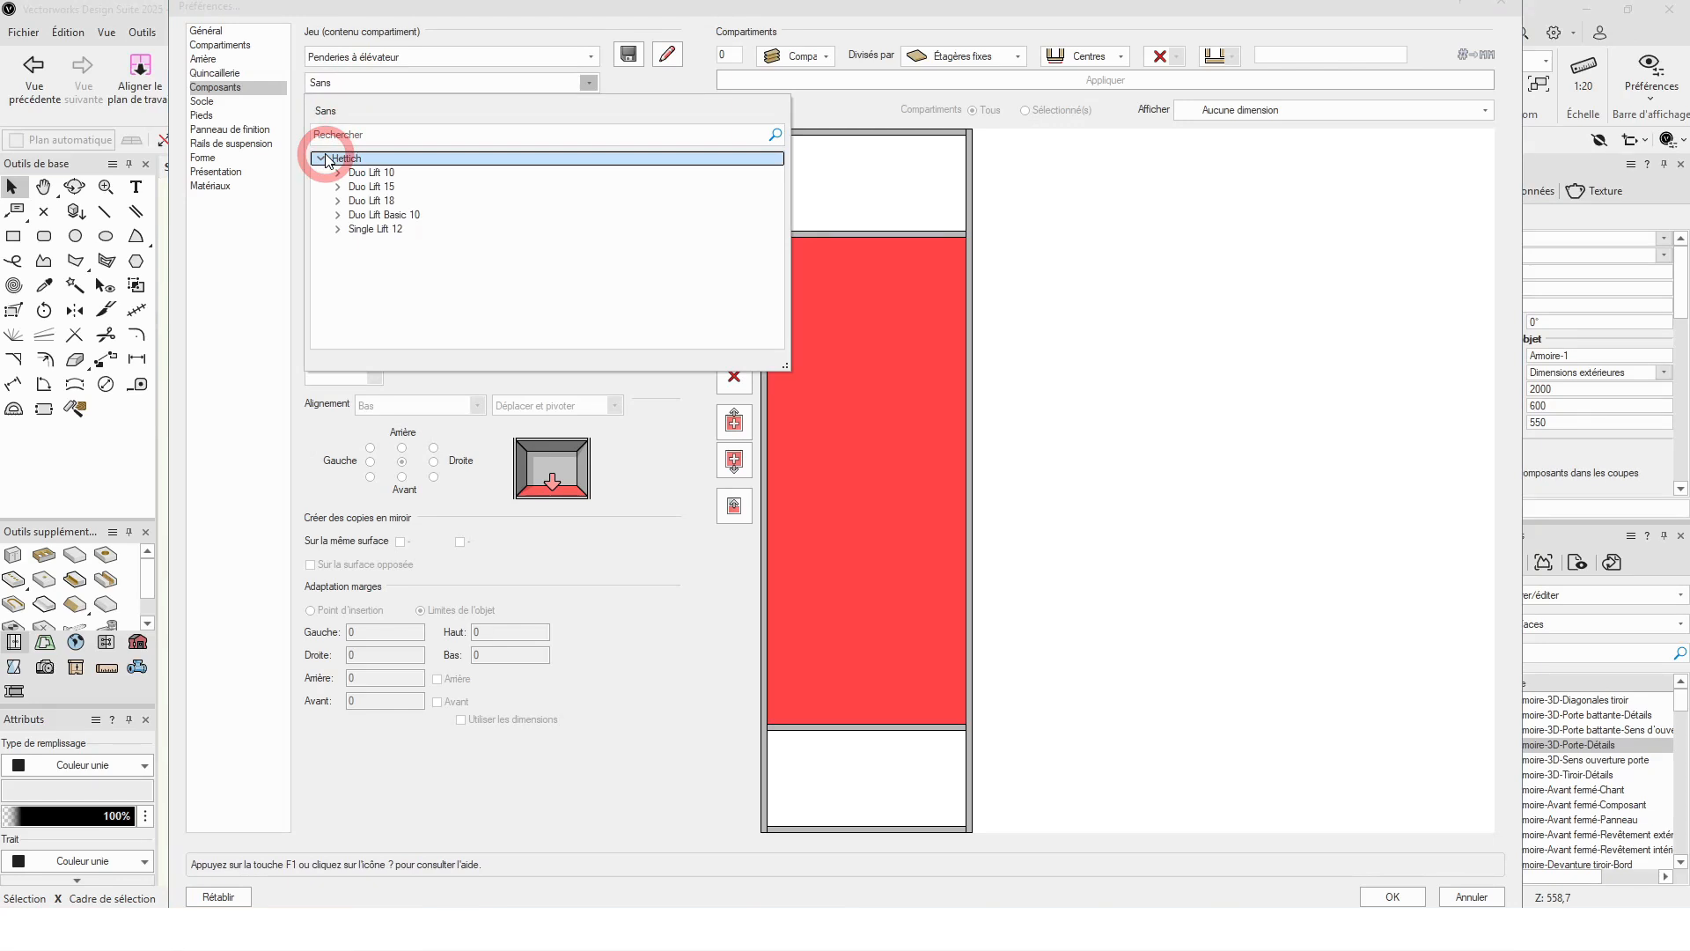
{"action": "left_click", "coordinate": [338, 216]}
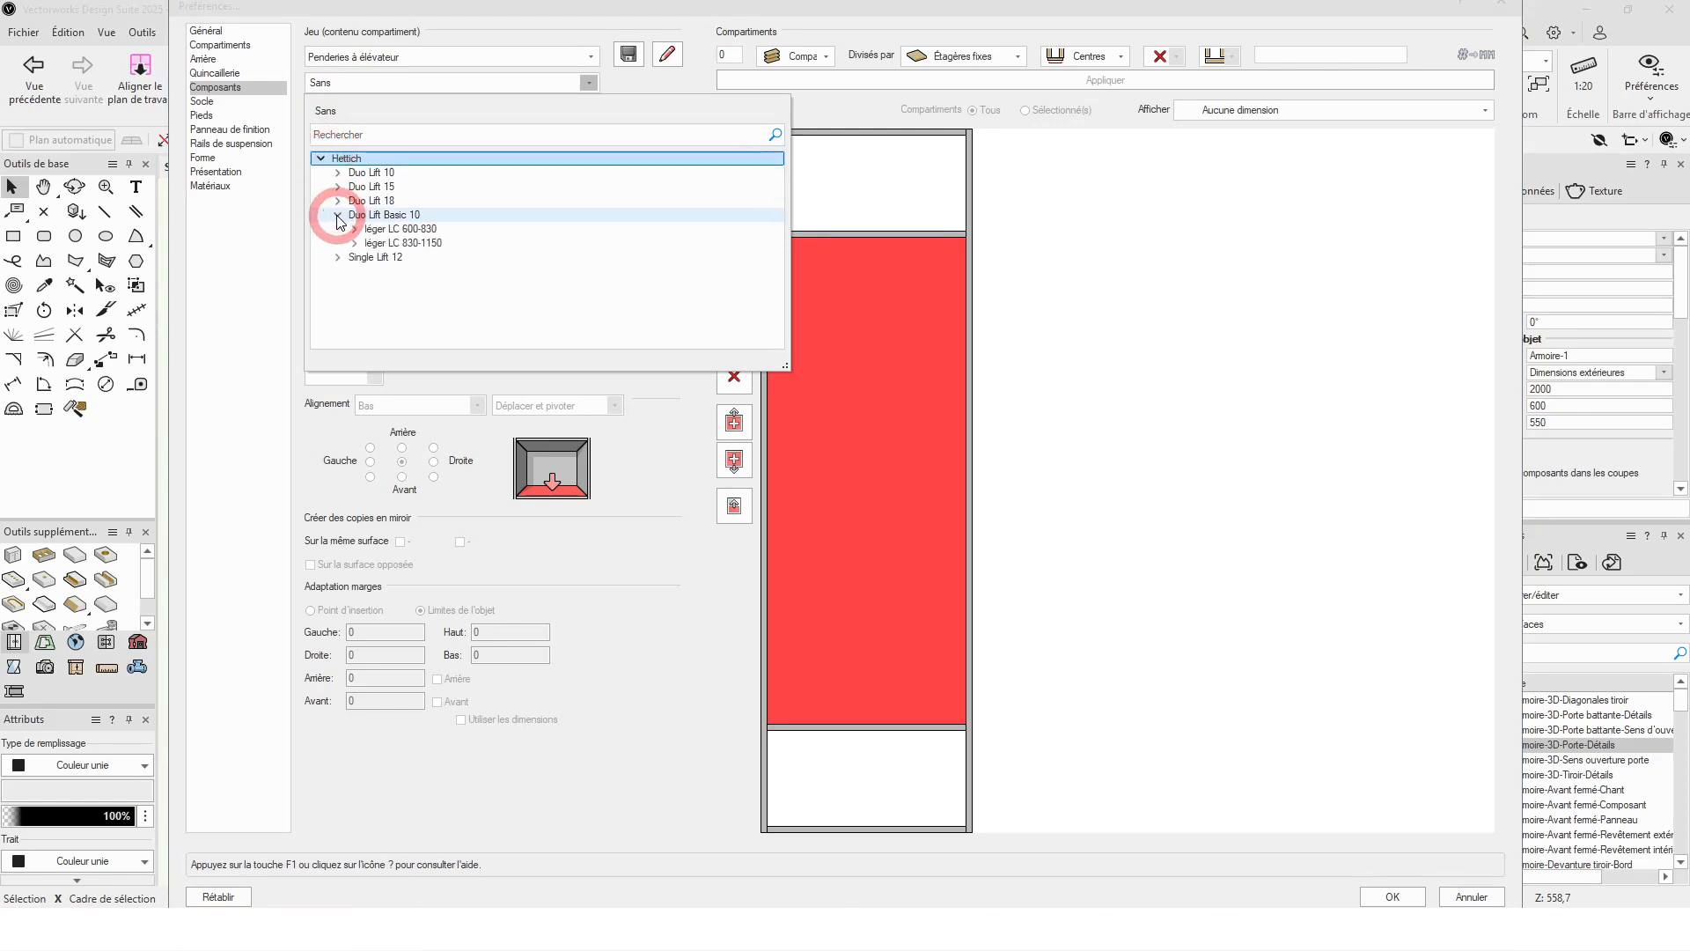
{"action": "left_click", "coordinate": [353, 230]}
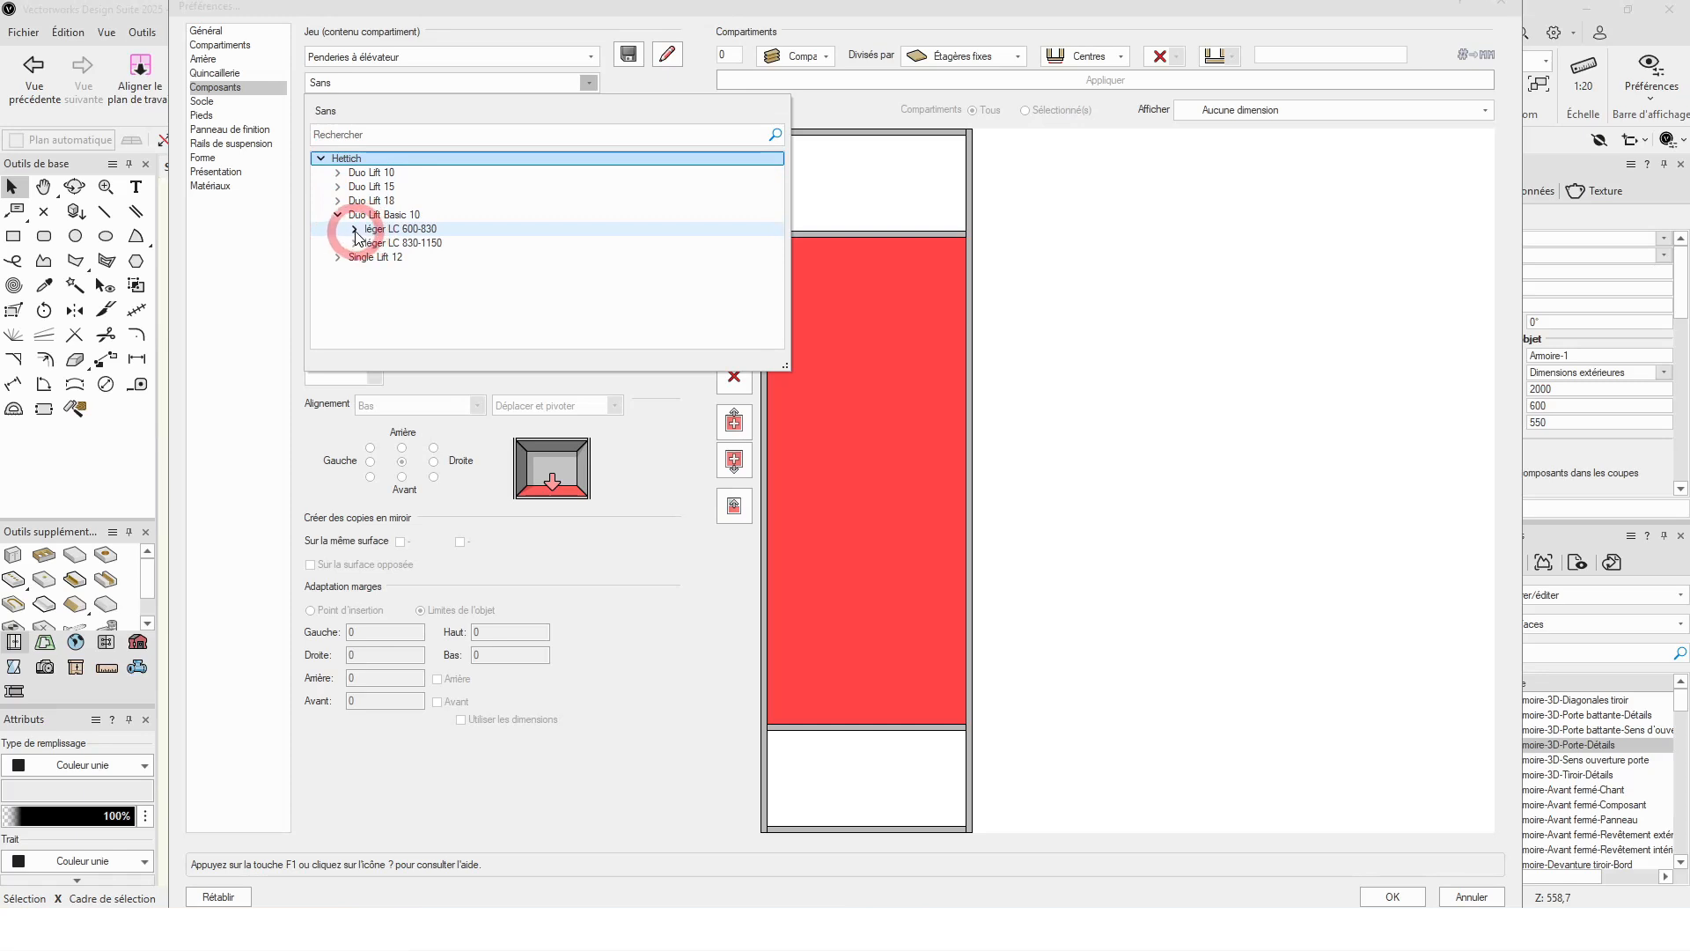
{"action": "double_click", "coordinate": [429, 244]}
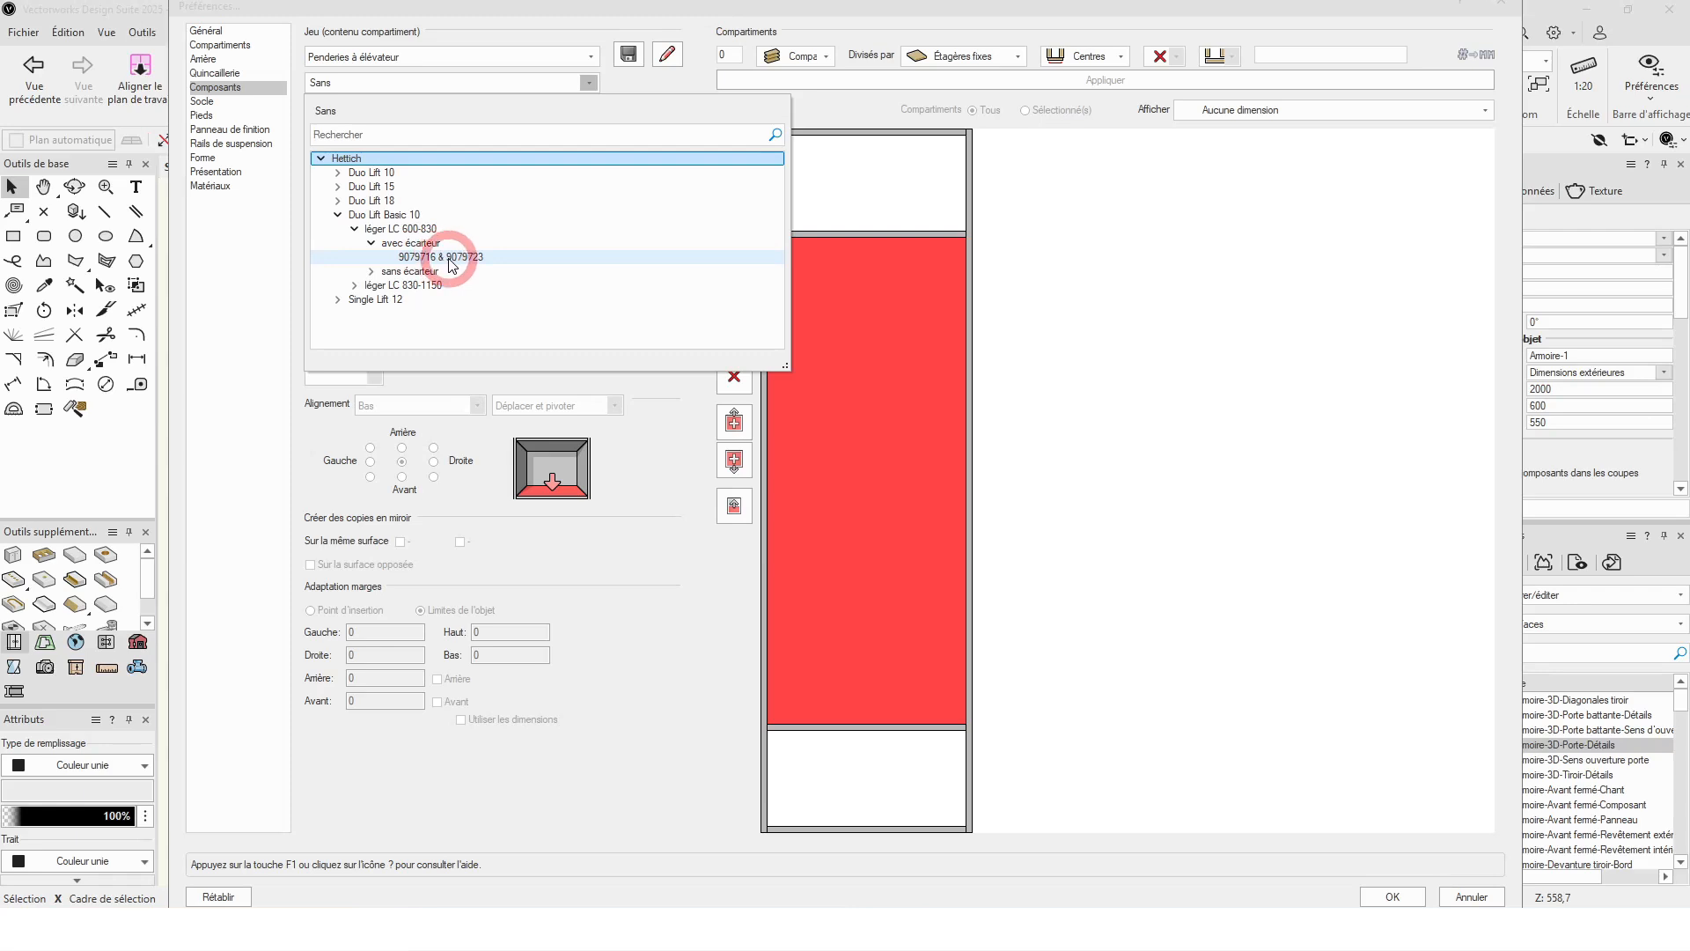
{"action": "left_click", "coordinate": [452, 258]}
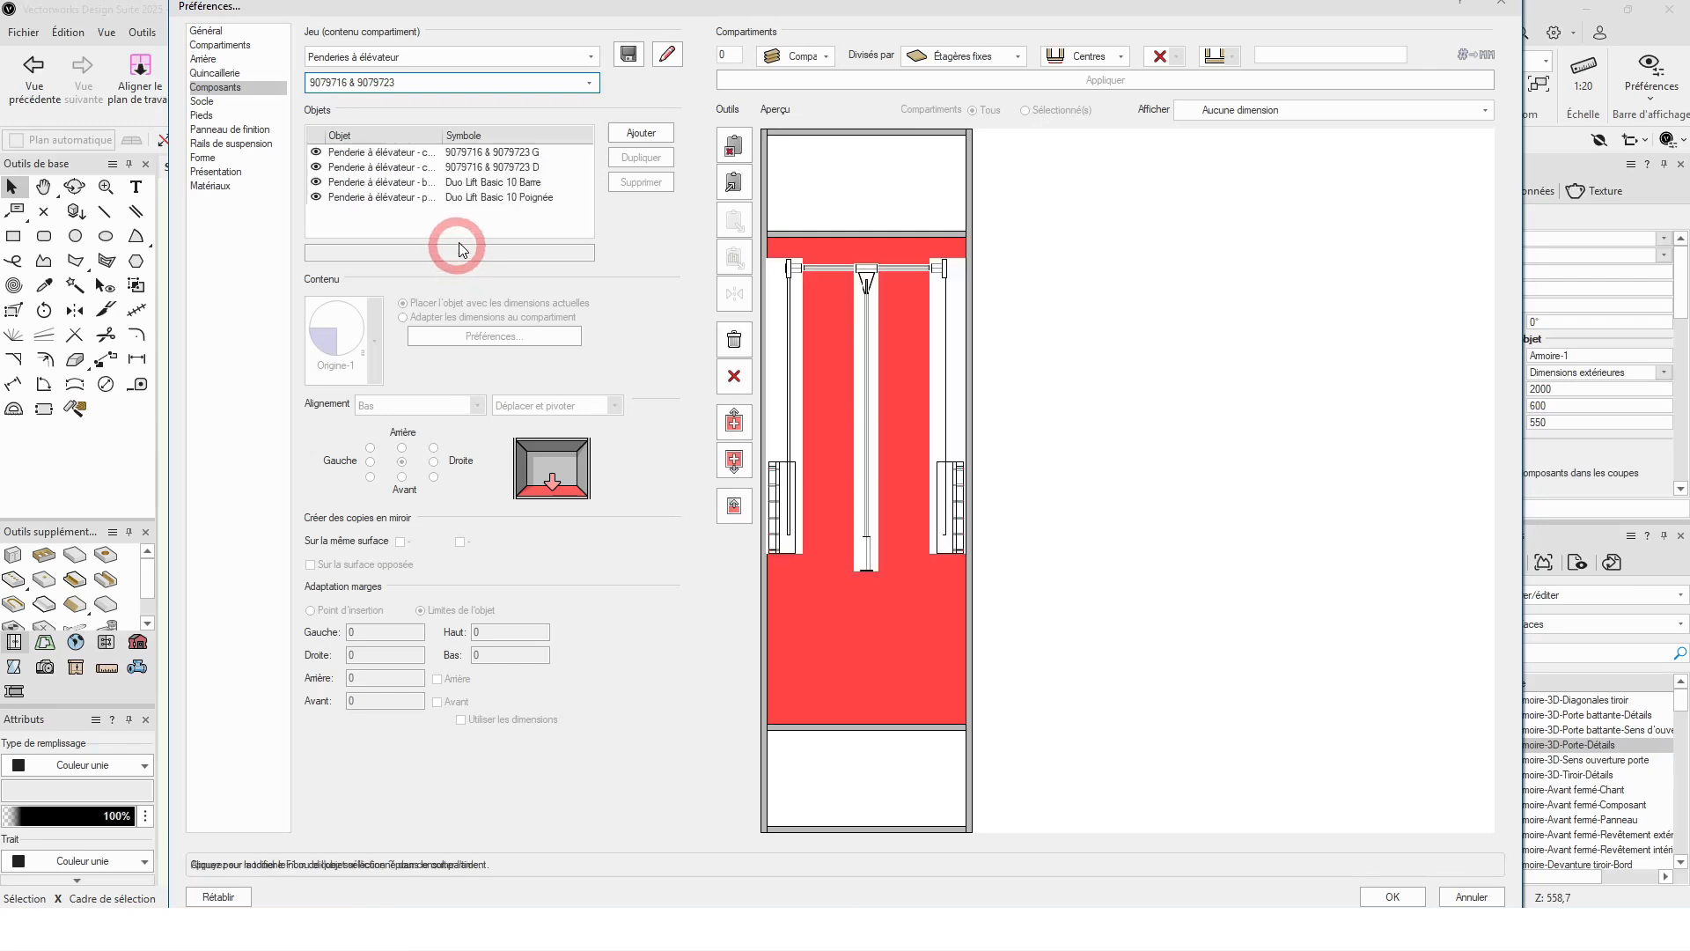
{"action": "left_click", "coordinate": [463, 200]}
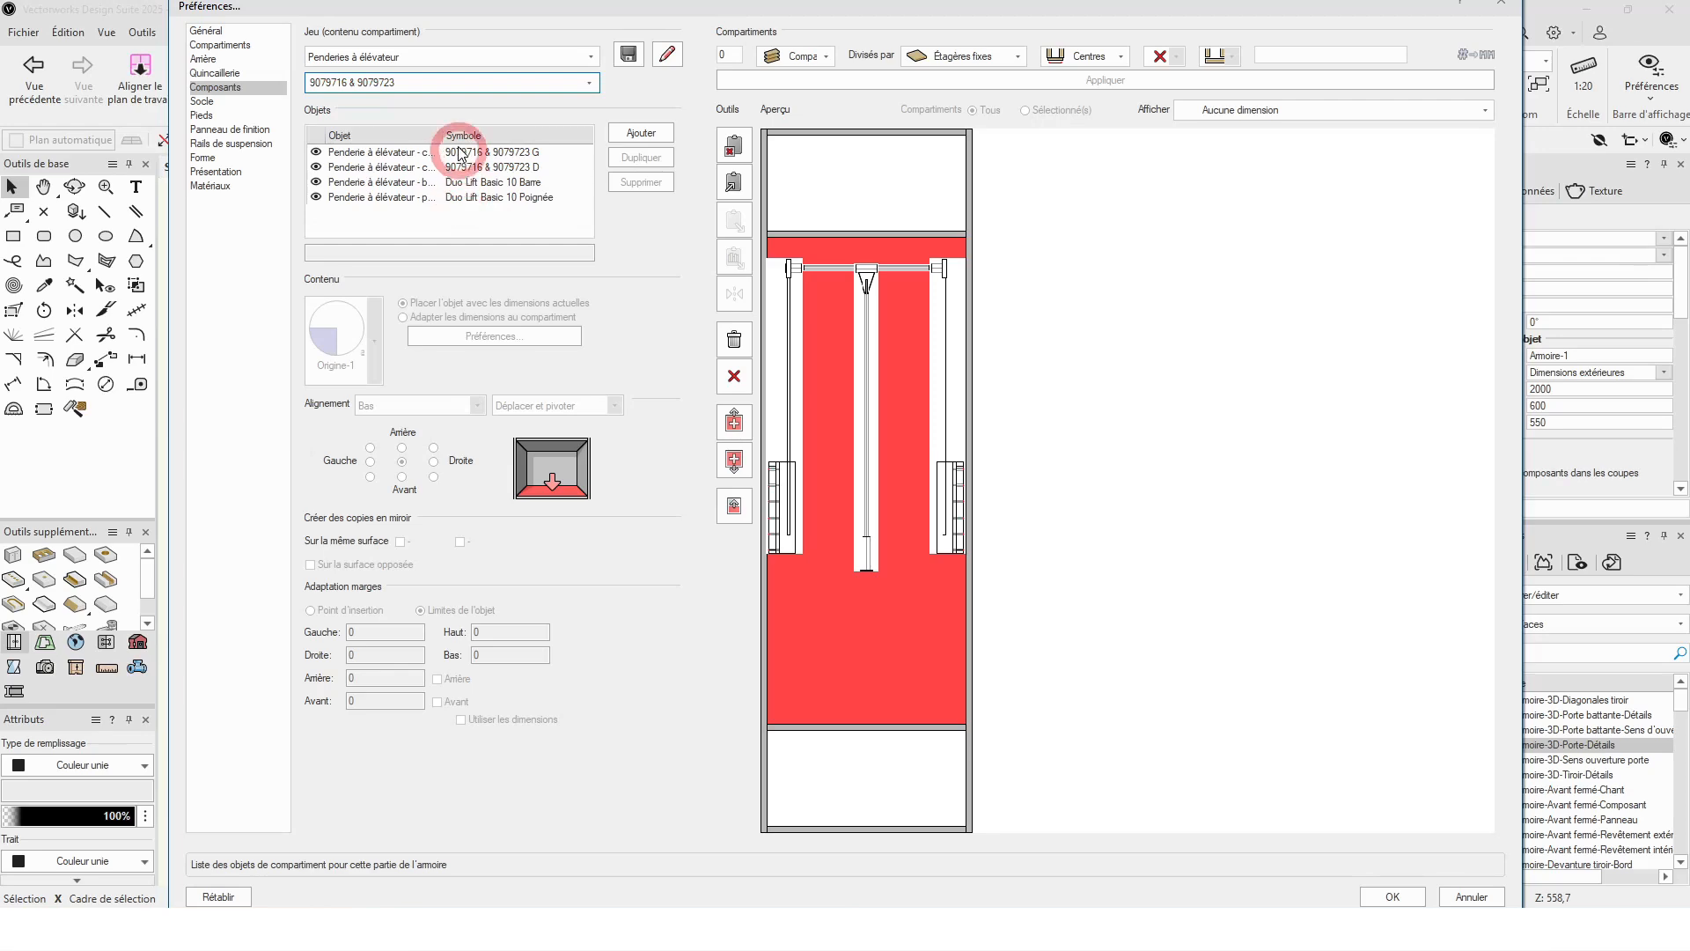
{"action": "left_click", "coordinate": [1411, 901]}
Step: In the drawer cabinet's component preferences, assign the Poignées encastrées set category to the narrow compartment between the two lower drawers
{"action": "left_click", "coordinate": [942, 634]}
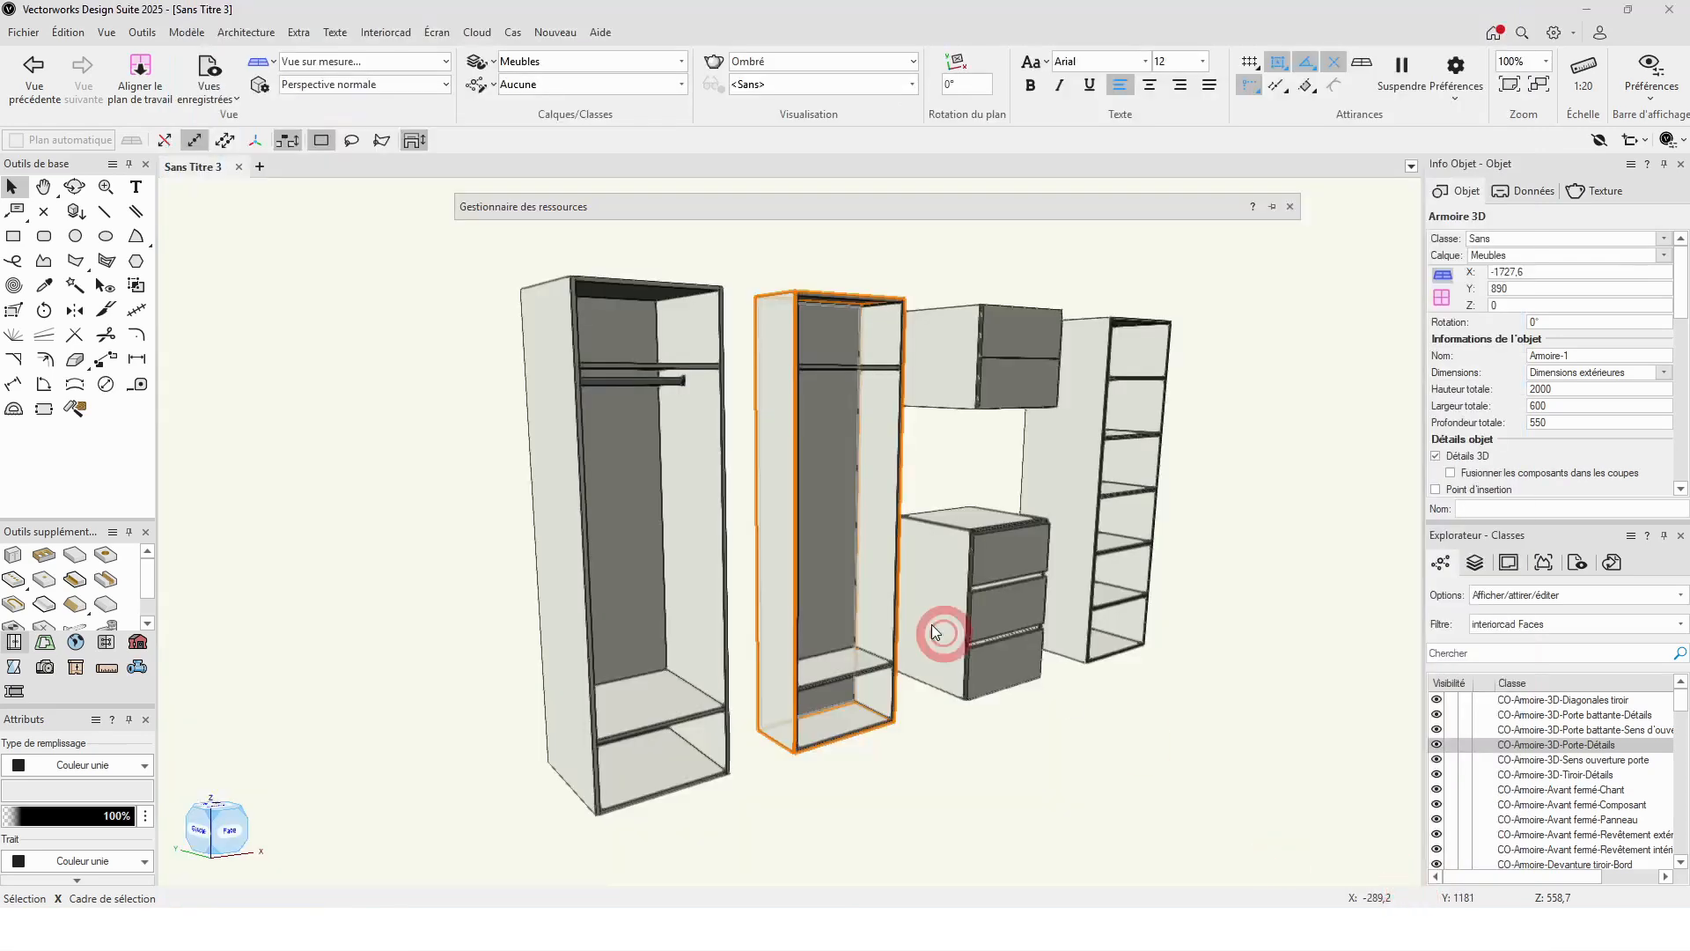
{"action": "left_click", "coordinate": [860, 519]}
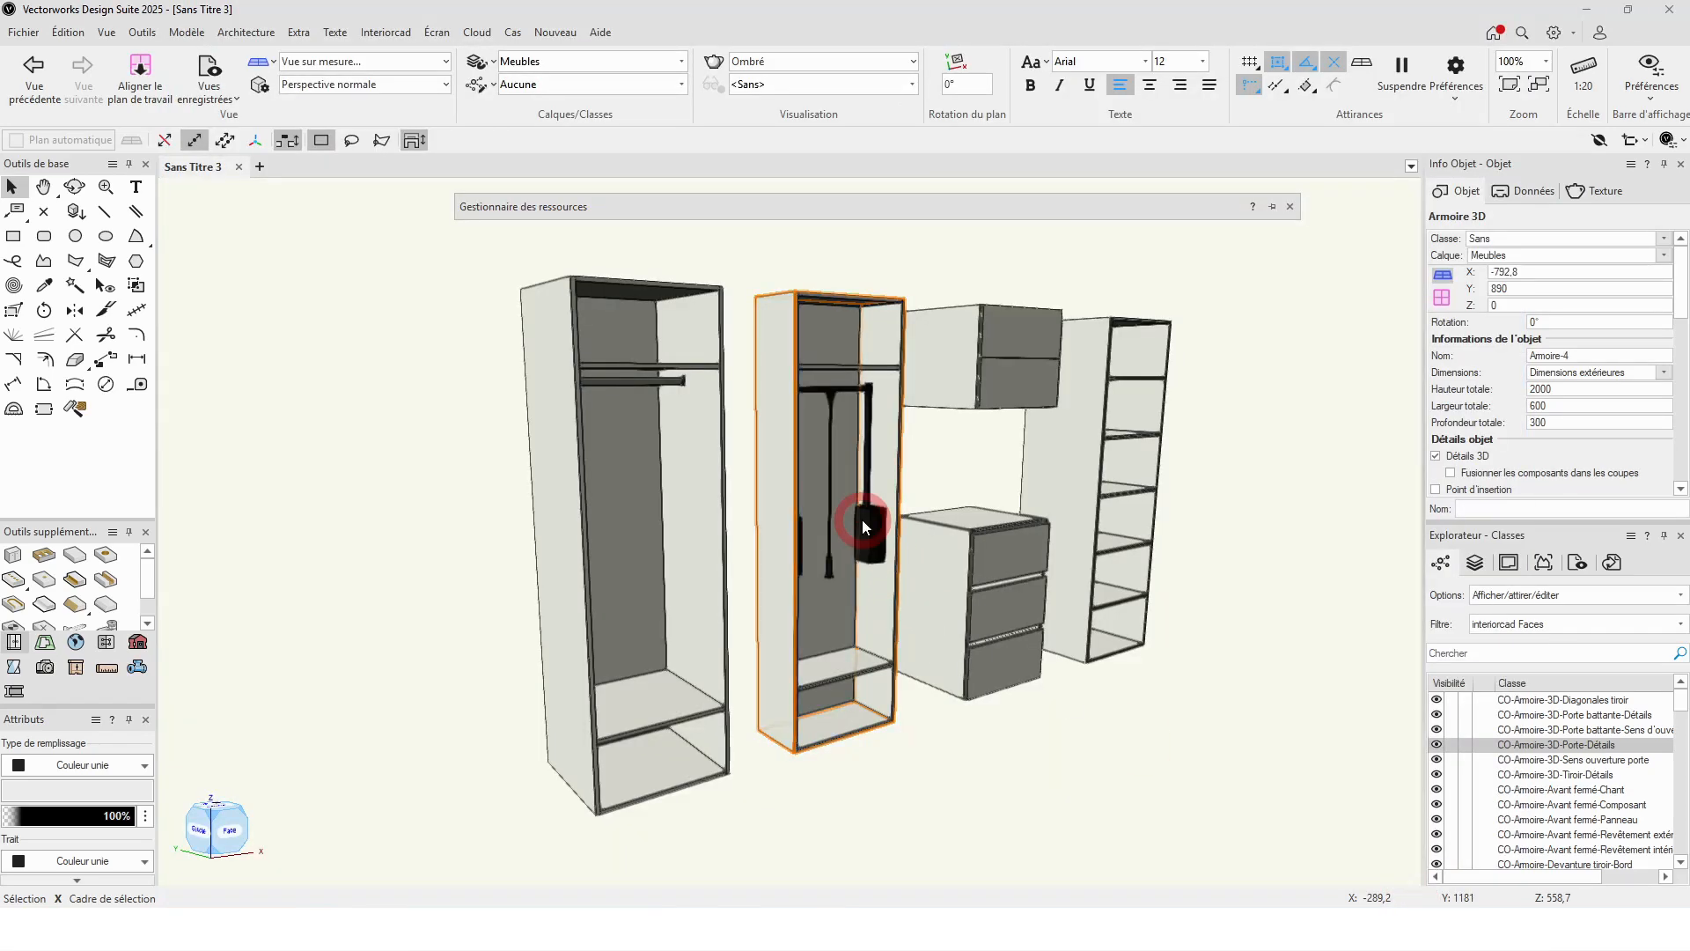
{"action": "scroll", "coordinate": [863, 519], "scroll_direction": "up", "scroll_amount": 2}
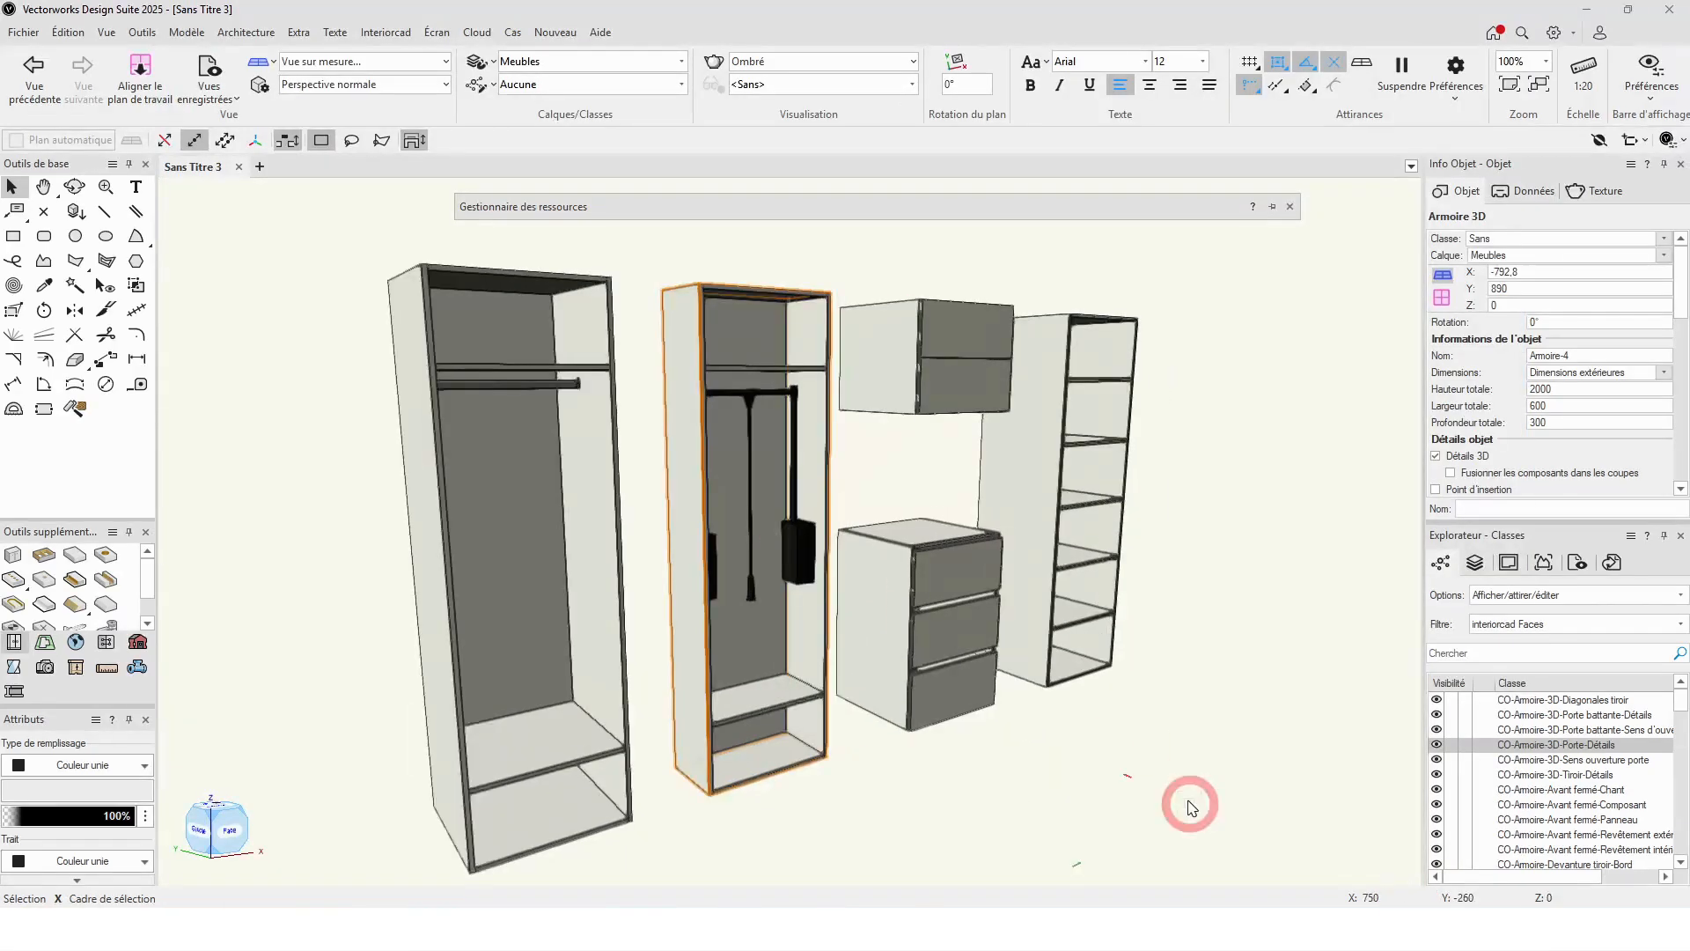
{"action": "left_click", "coordinate": [915, 585]}
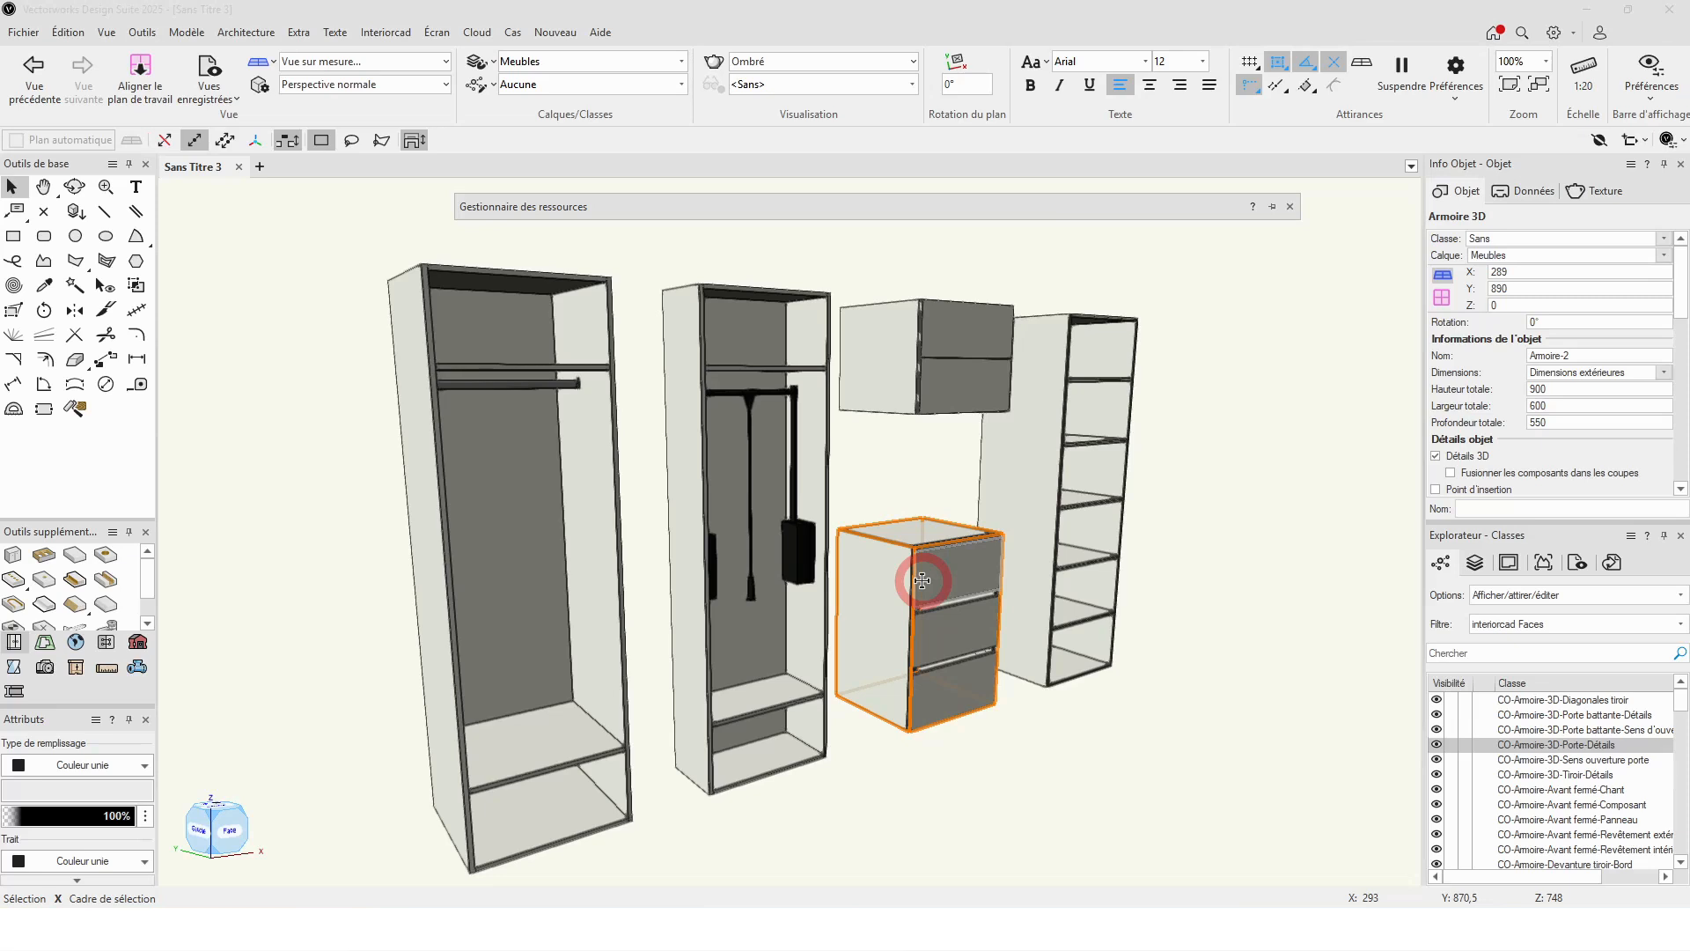
{"action": "double_click", "coordinate": [921, 580]}
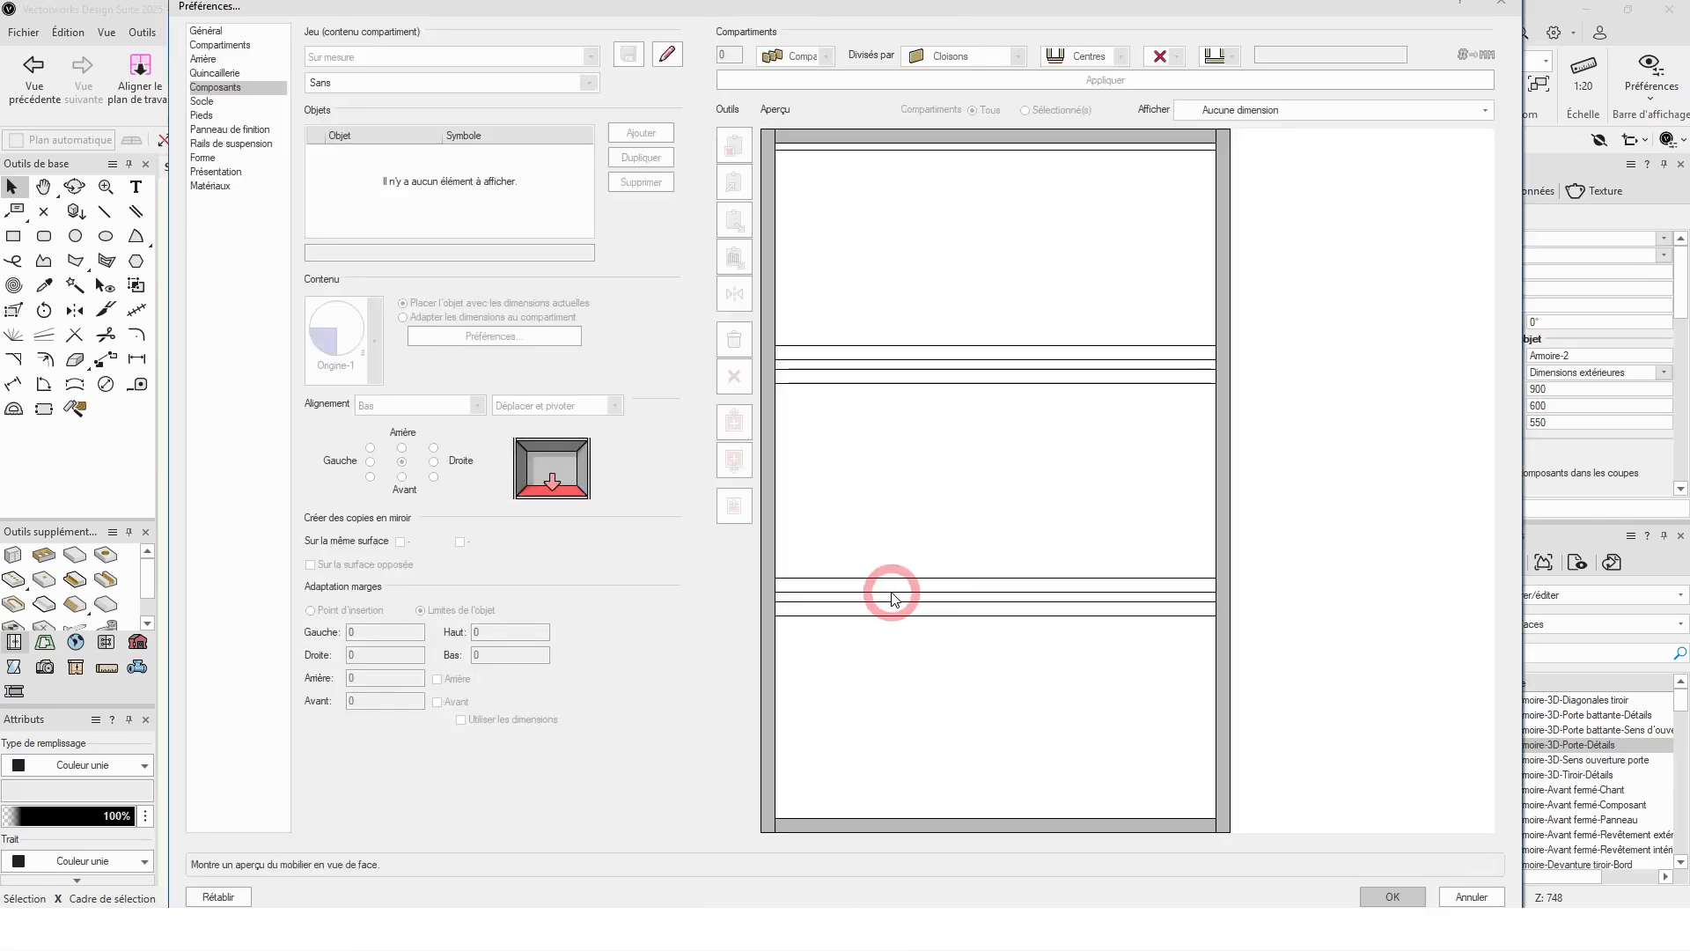
{"action": "left_click", "coordinate": [878, 597]}
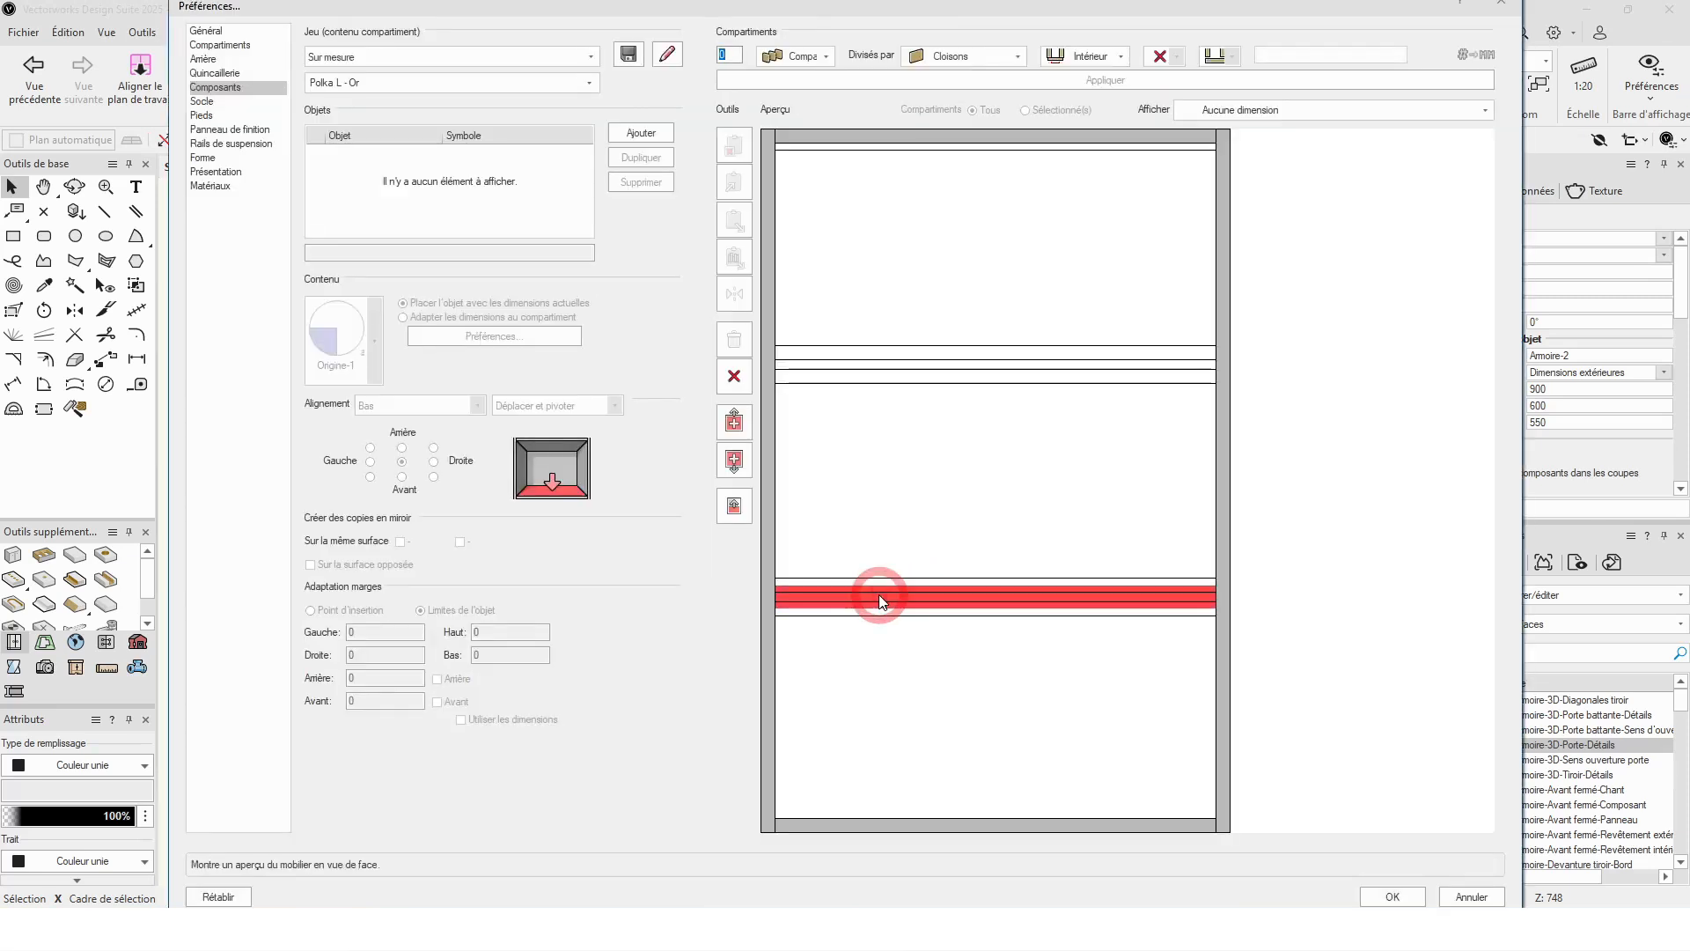
{"action": "left_click", "coordinate": [368, 57]}
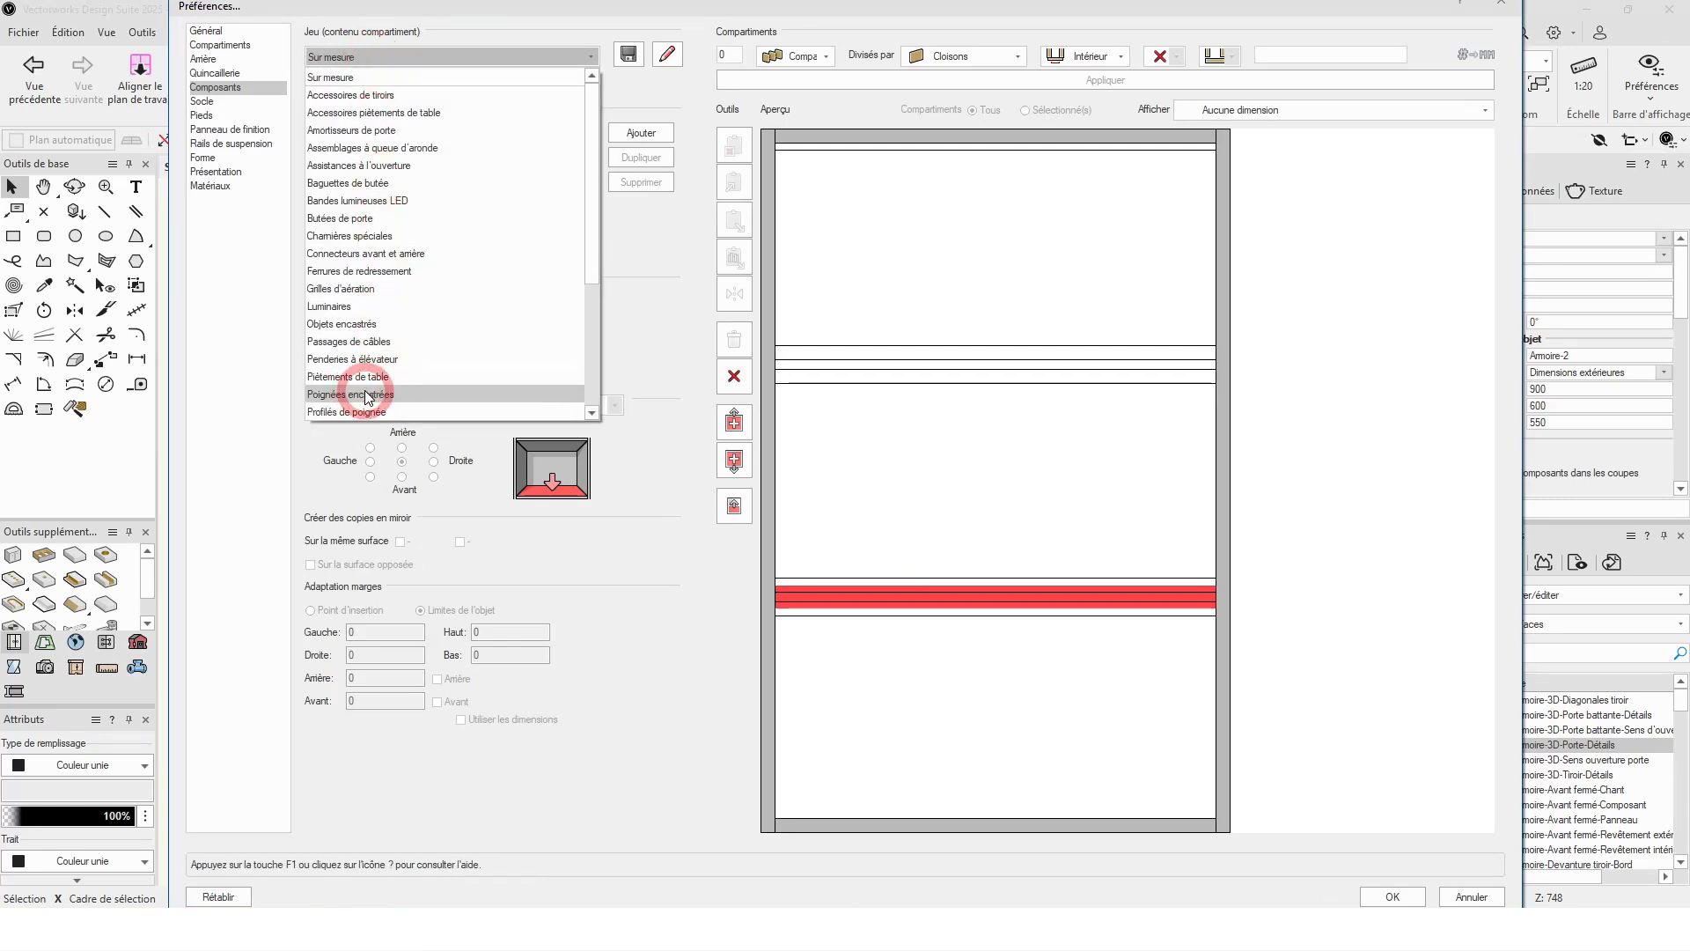
{"action": "left_click", "coordinate": [371, 394]}
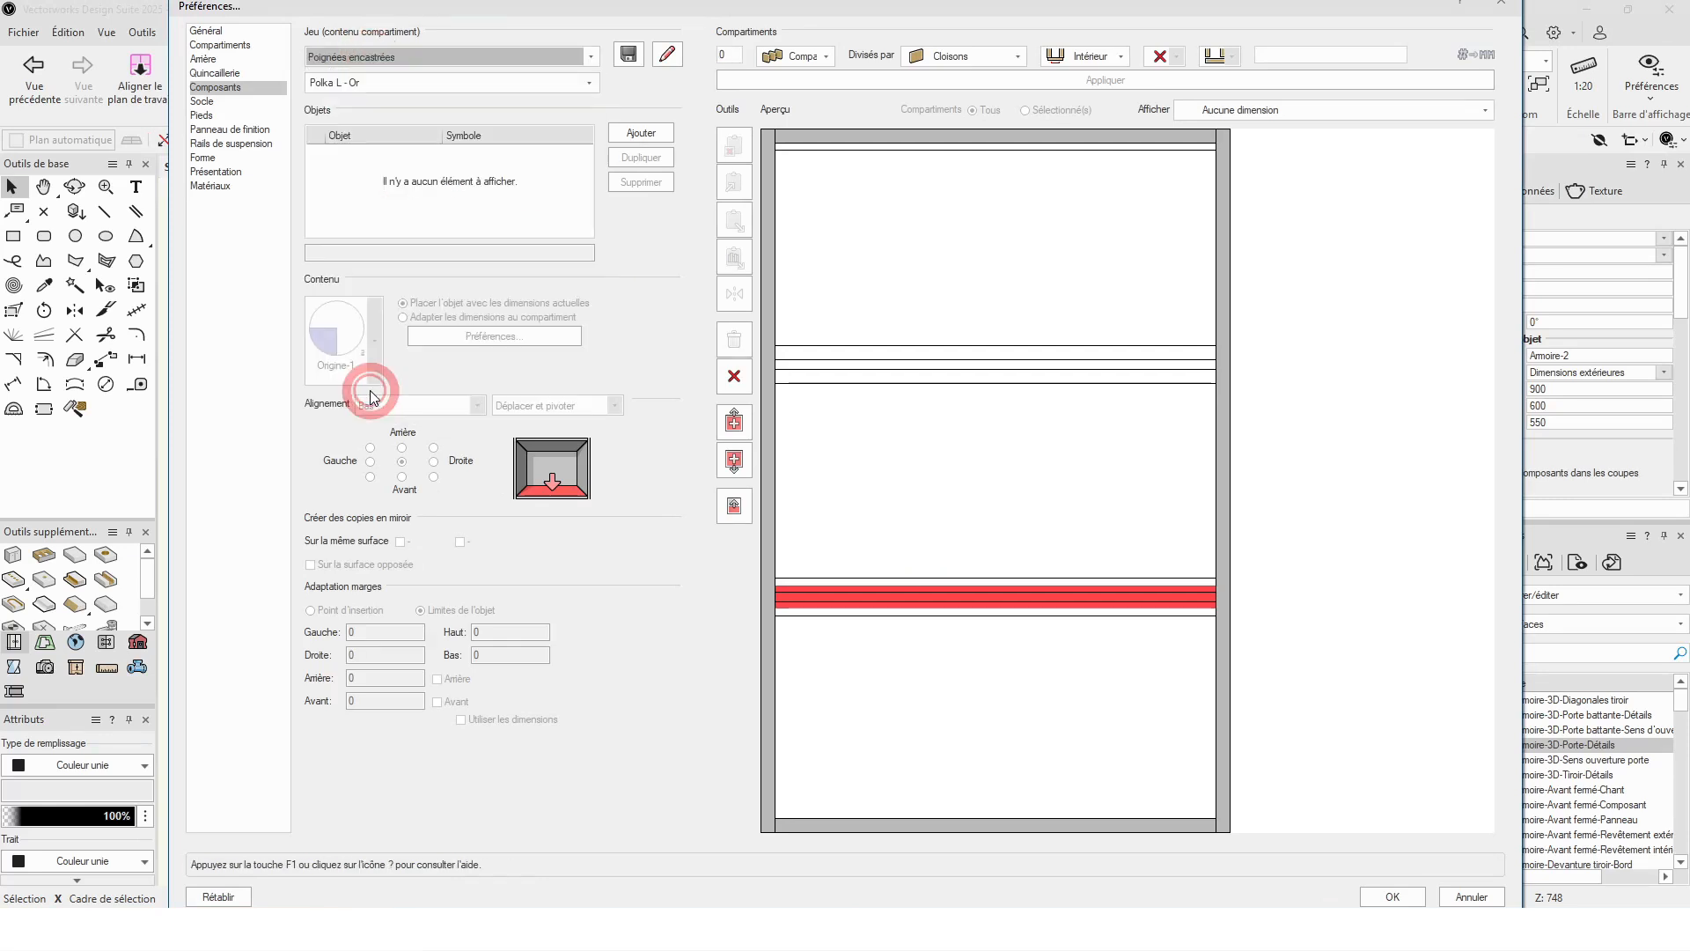
Step: Choose the Hettich horizontal, Position centrale handle Canis C angle avec coude 9210132, and check its profile and left machining settings
{"action": "left_click", "coordinate": [392, 82]}
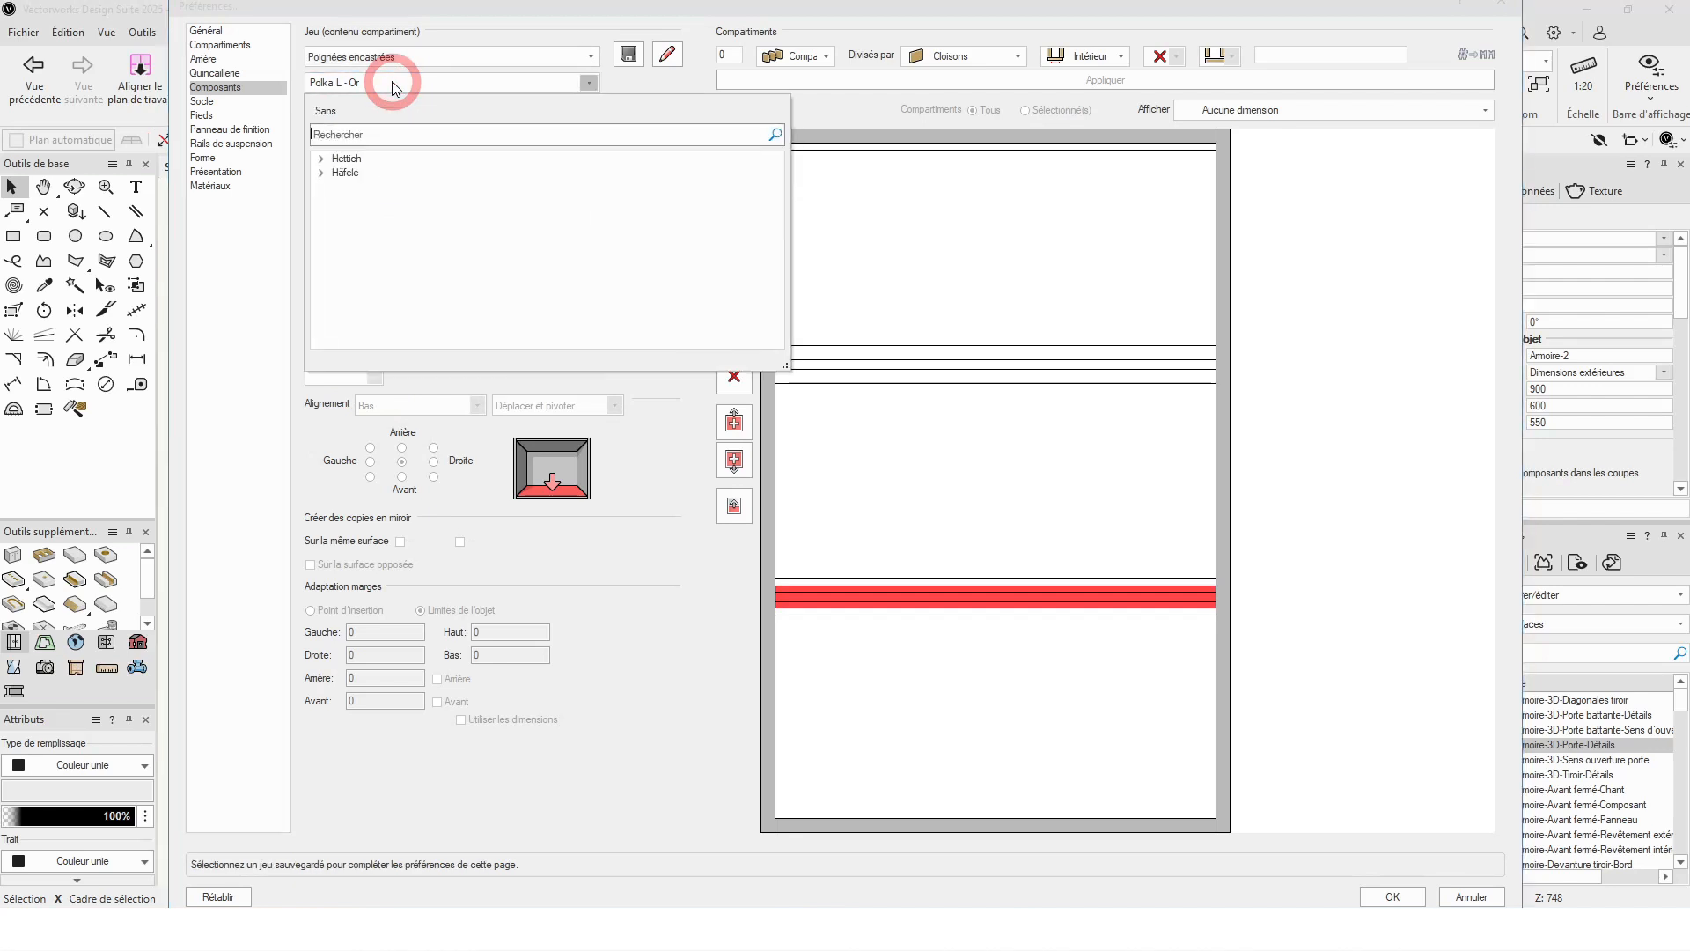
{"action": "left_click", "coordinate": [322, 158]}
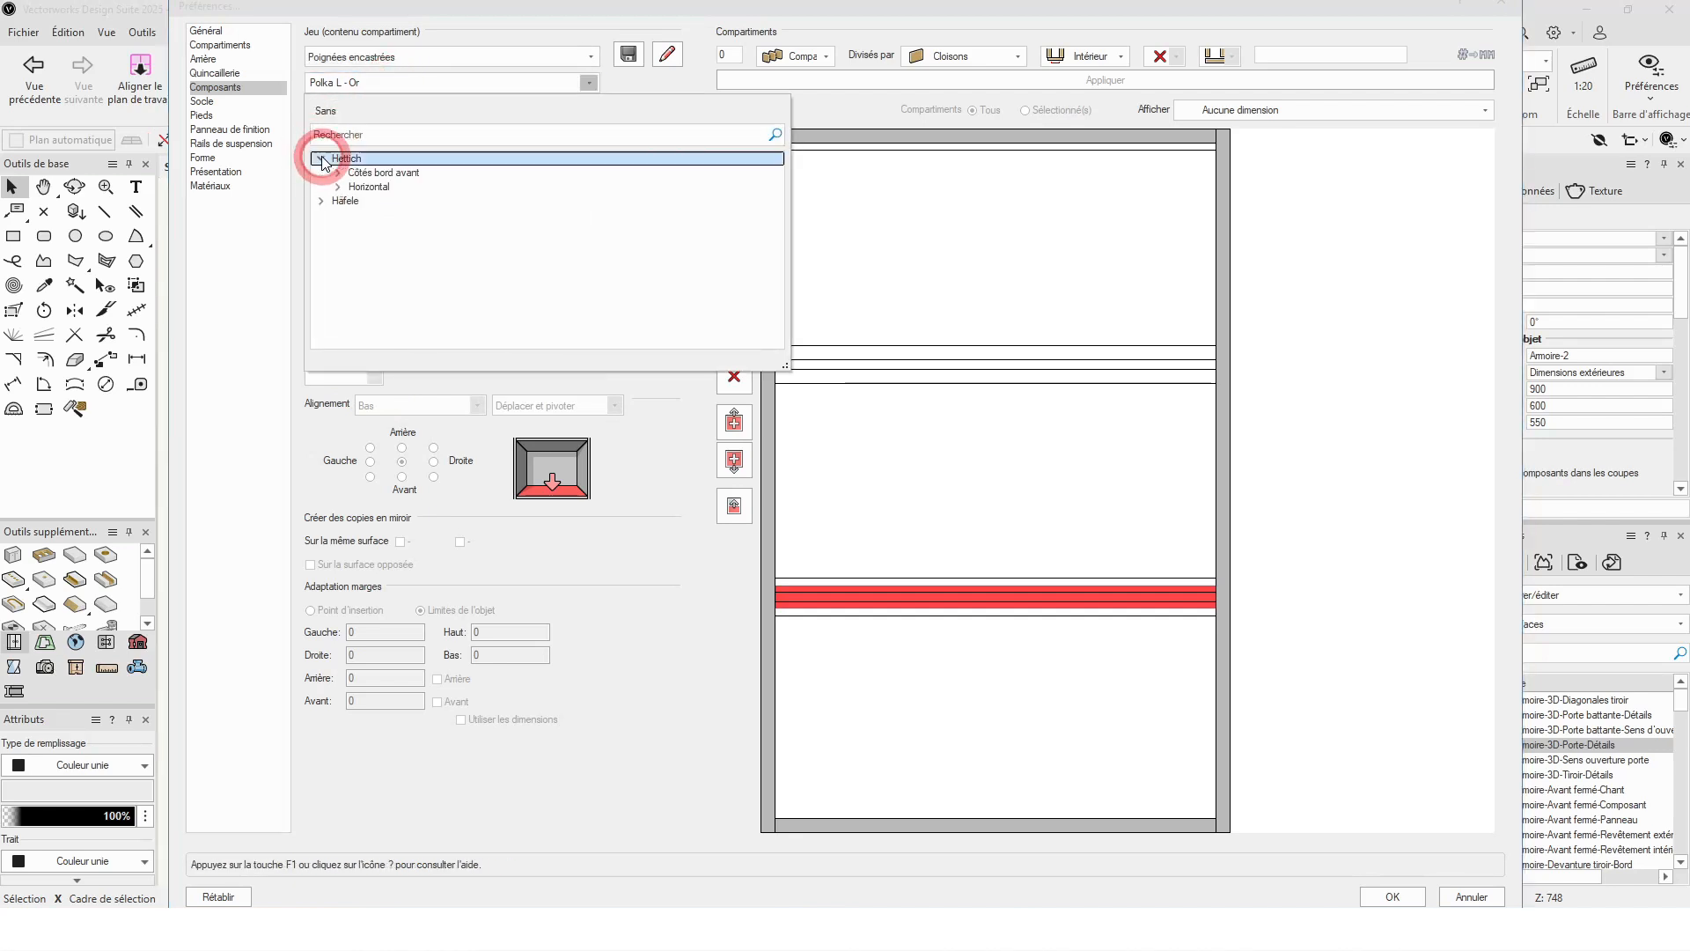
{"action": "left_click", "coordinate": [338, 187]}
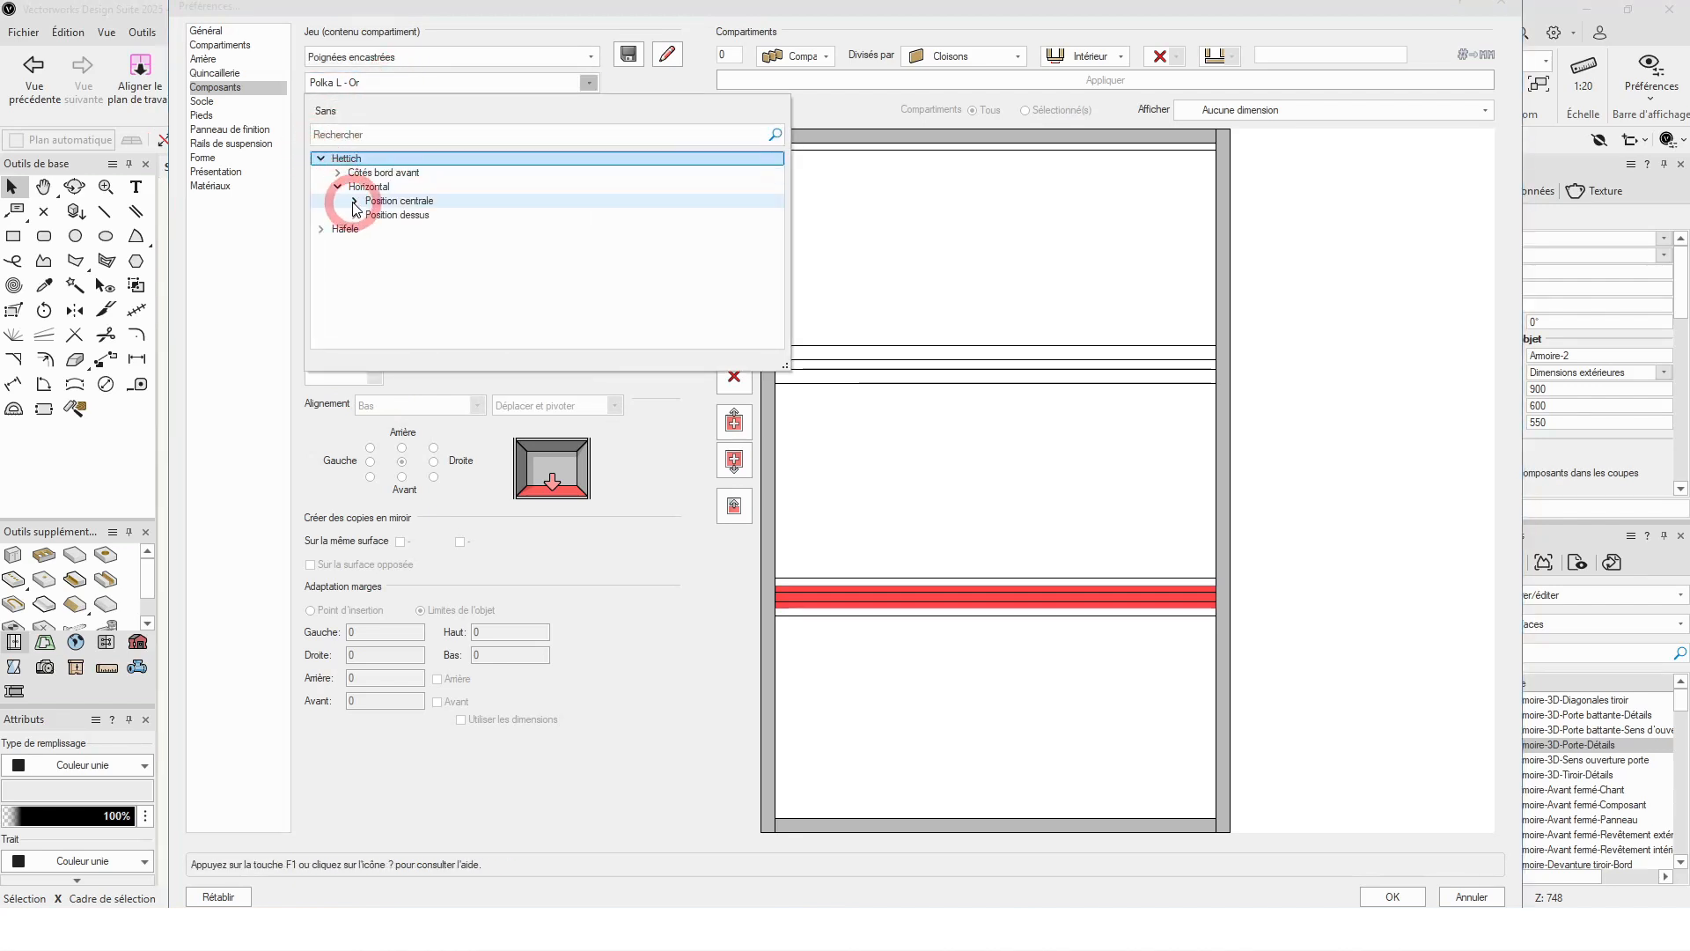
{"action": "left_click", "coordinate": [355, 202]}
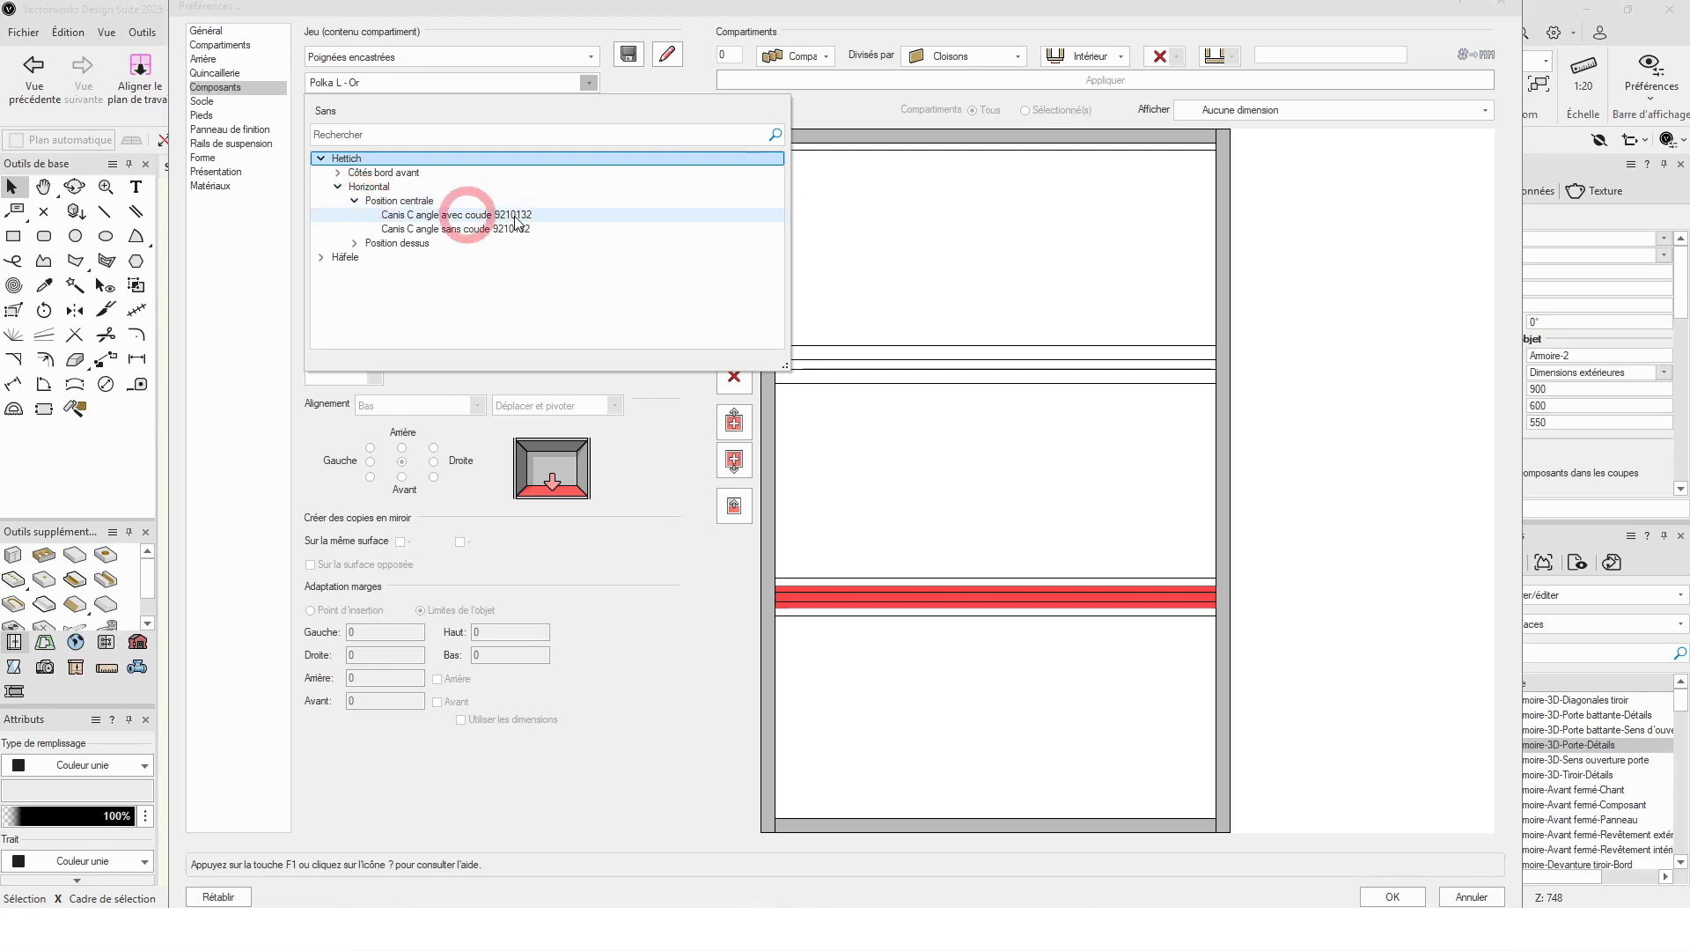
{"action": "double_click", "coordinate": [451, 215]}
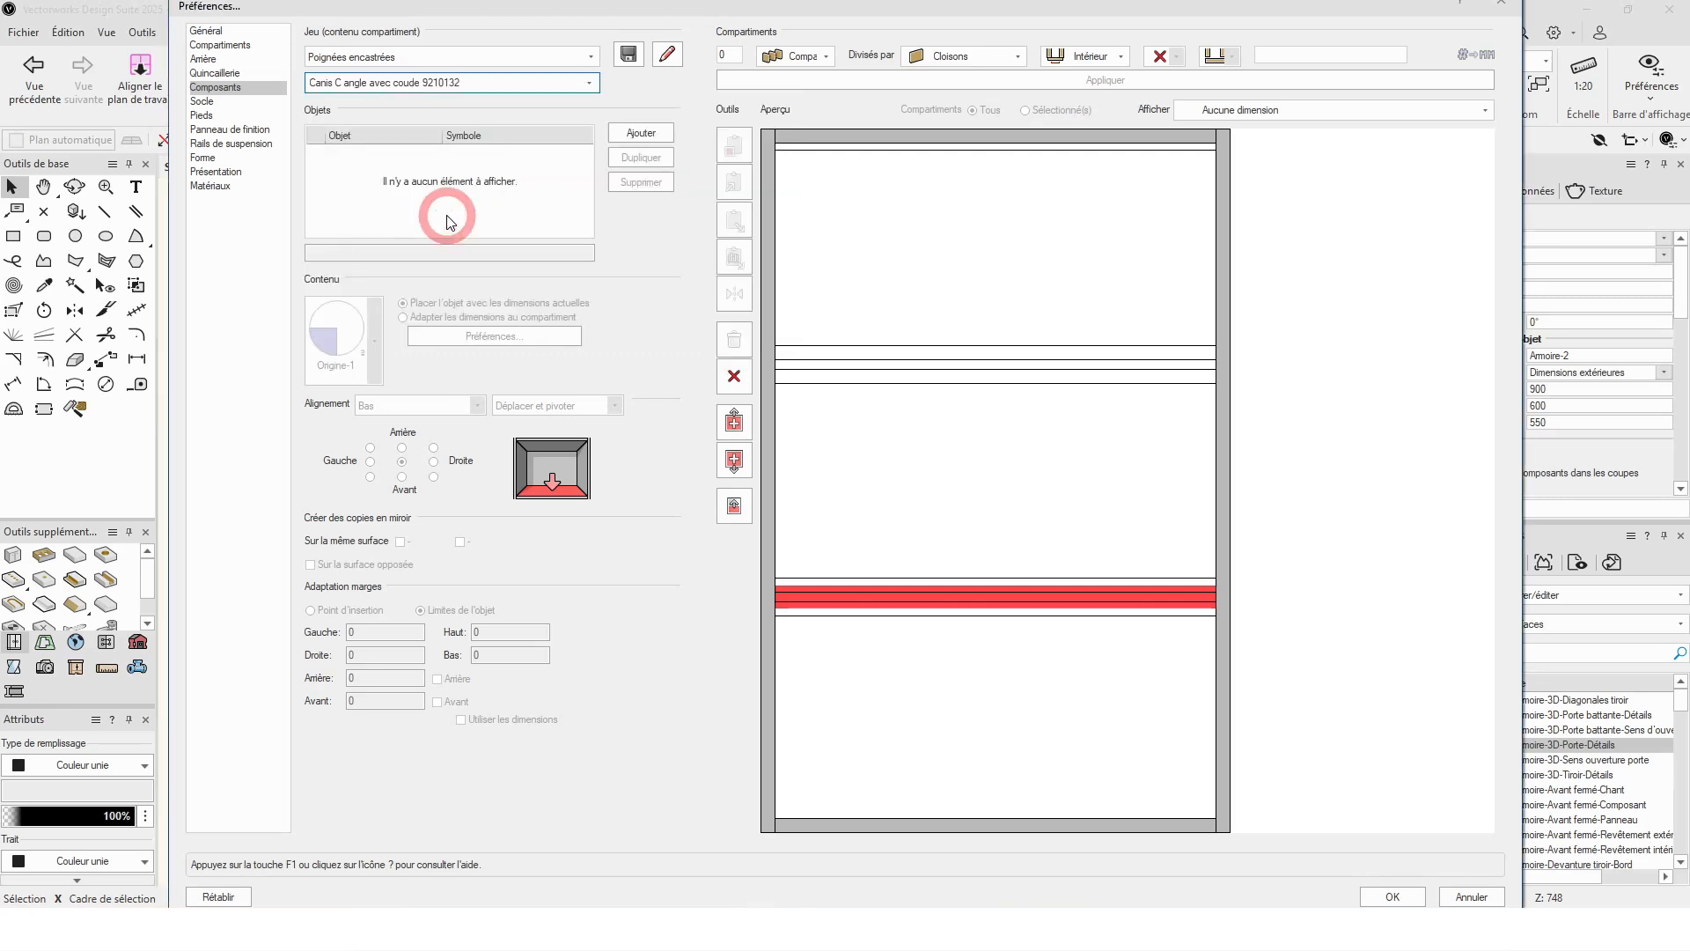
{"action": "left_click", "coordinate": [472, 154]}
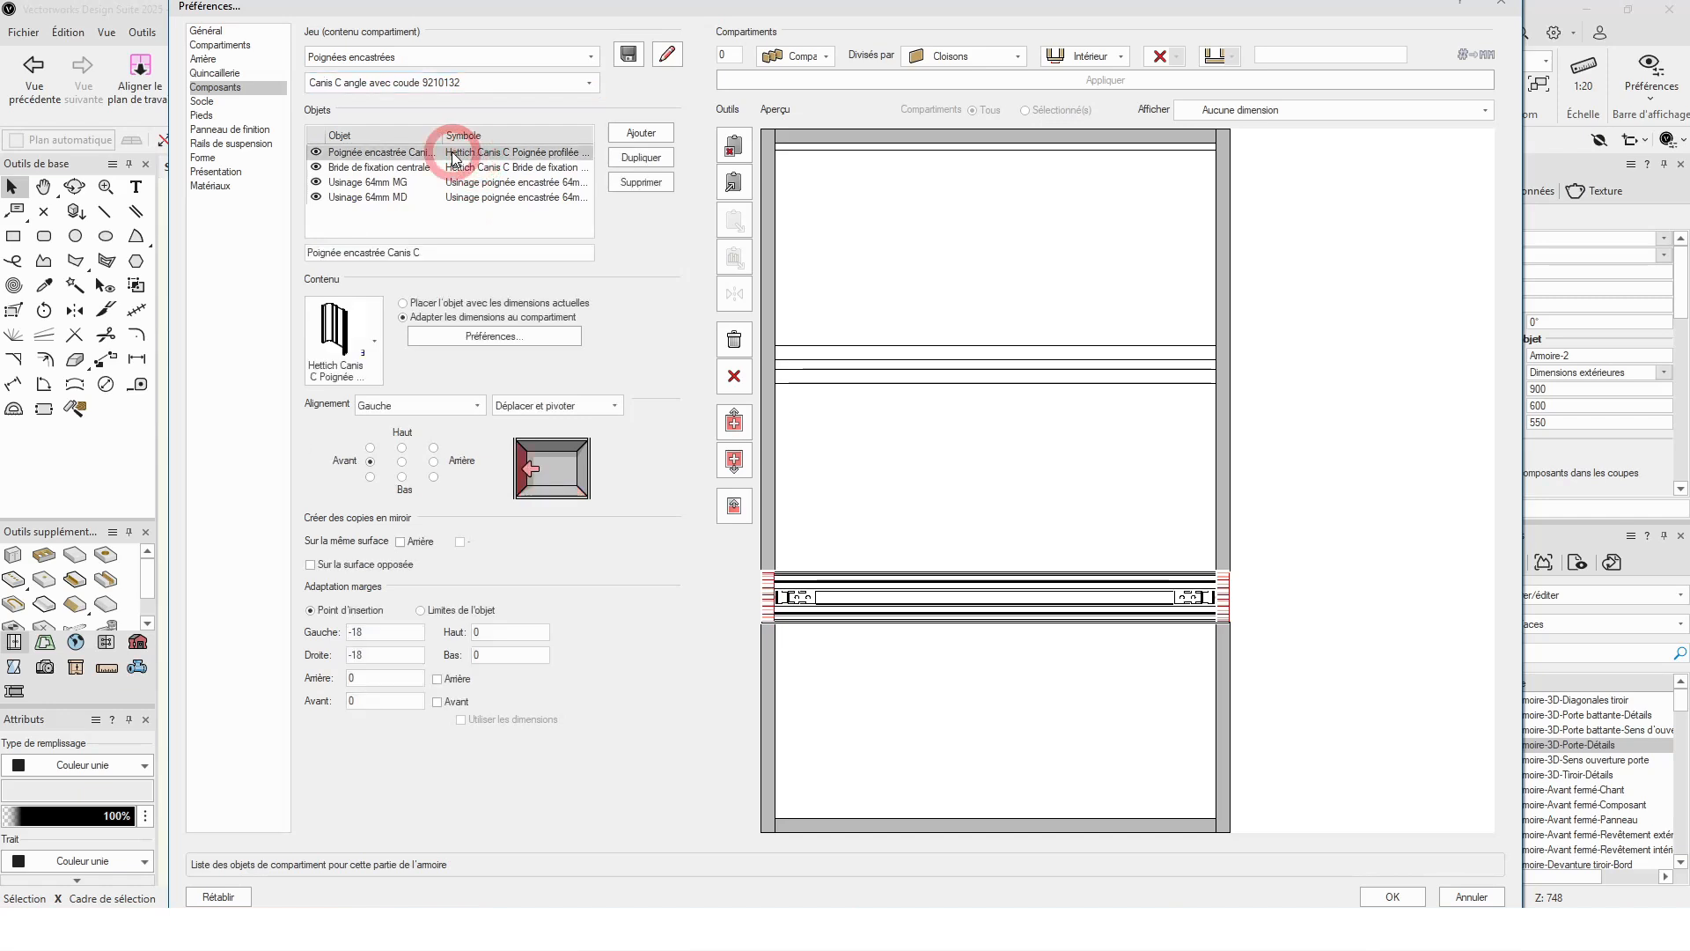
{"action": "left_click", "coordinate": [402, 184]}
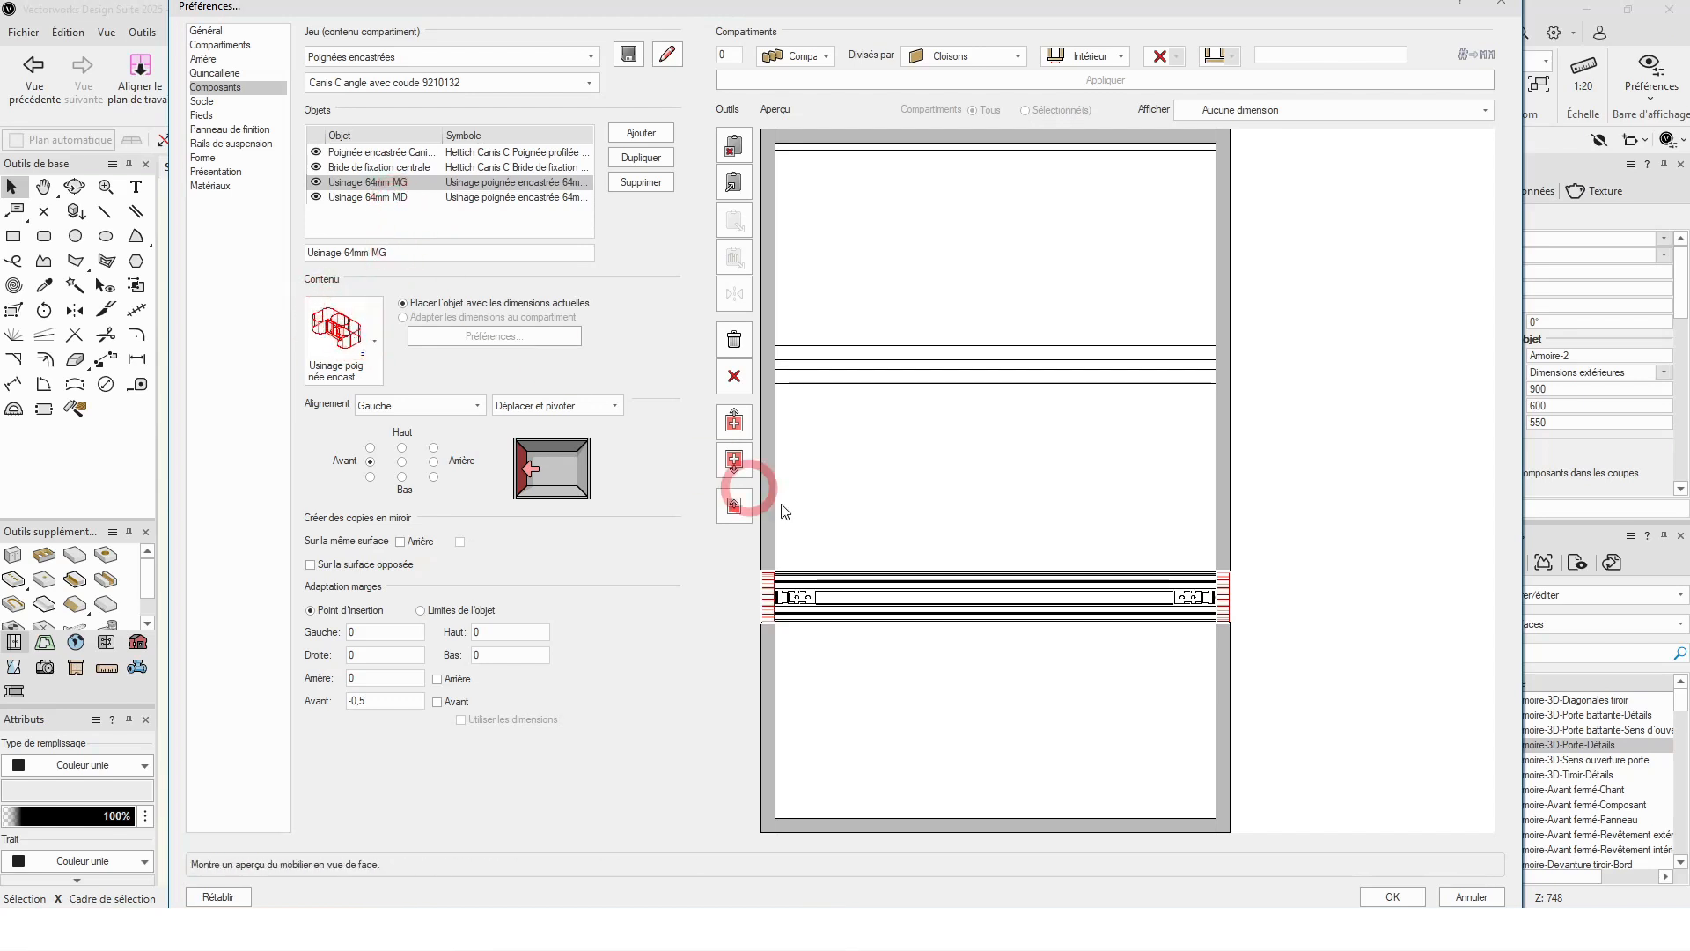
Step: Apply the same Canis C angle avec coude 9210132 handle to the narrow compartment between the two upper drawers
{"action": "left_click", "coordinate": [796, 367]}
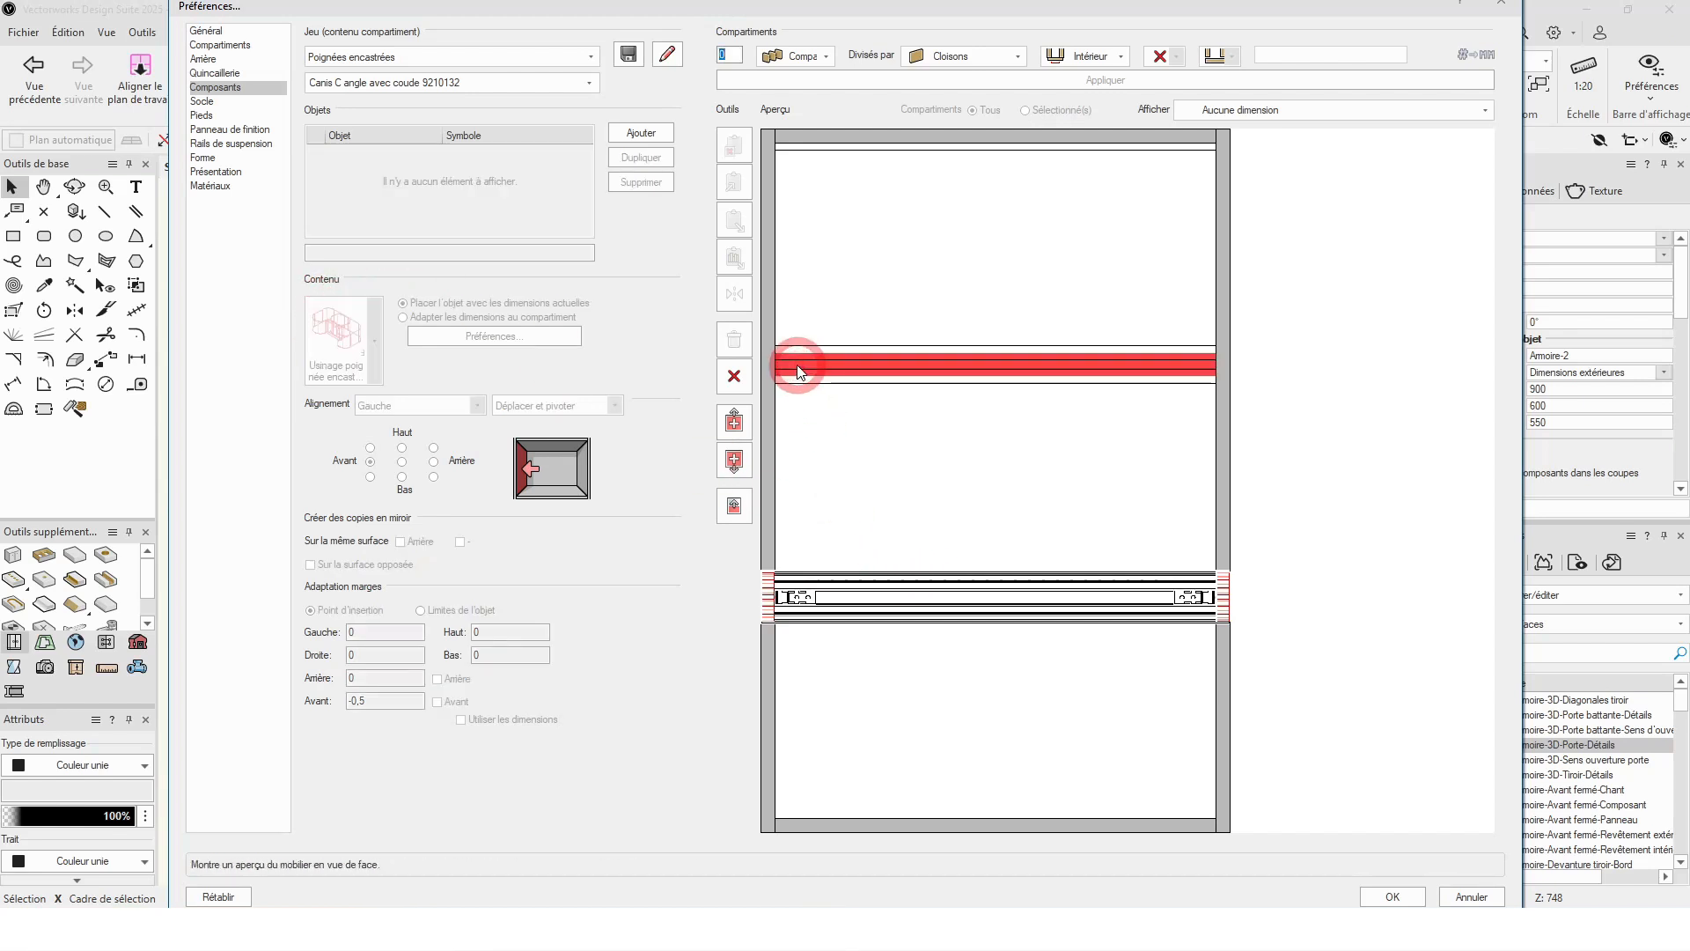
{"action": "left_click", "coordinate": [396, 83]}
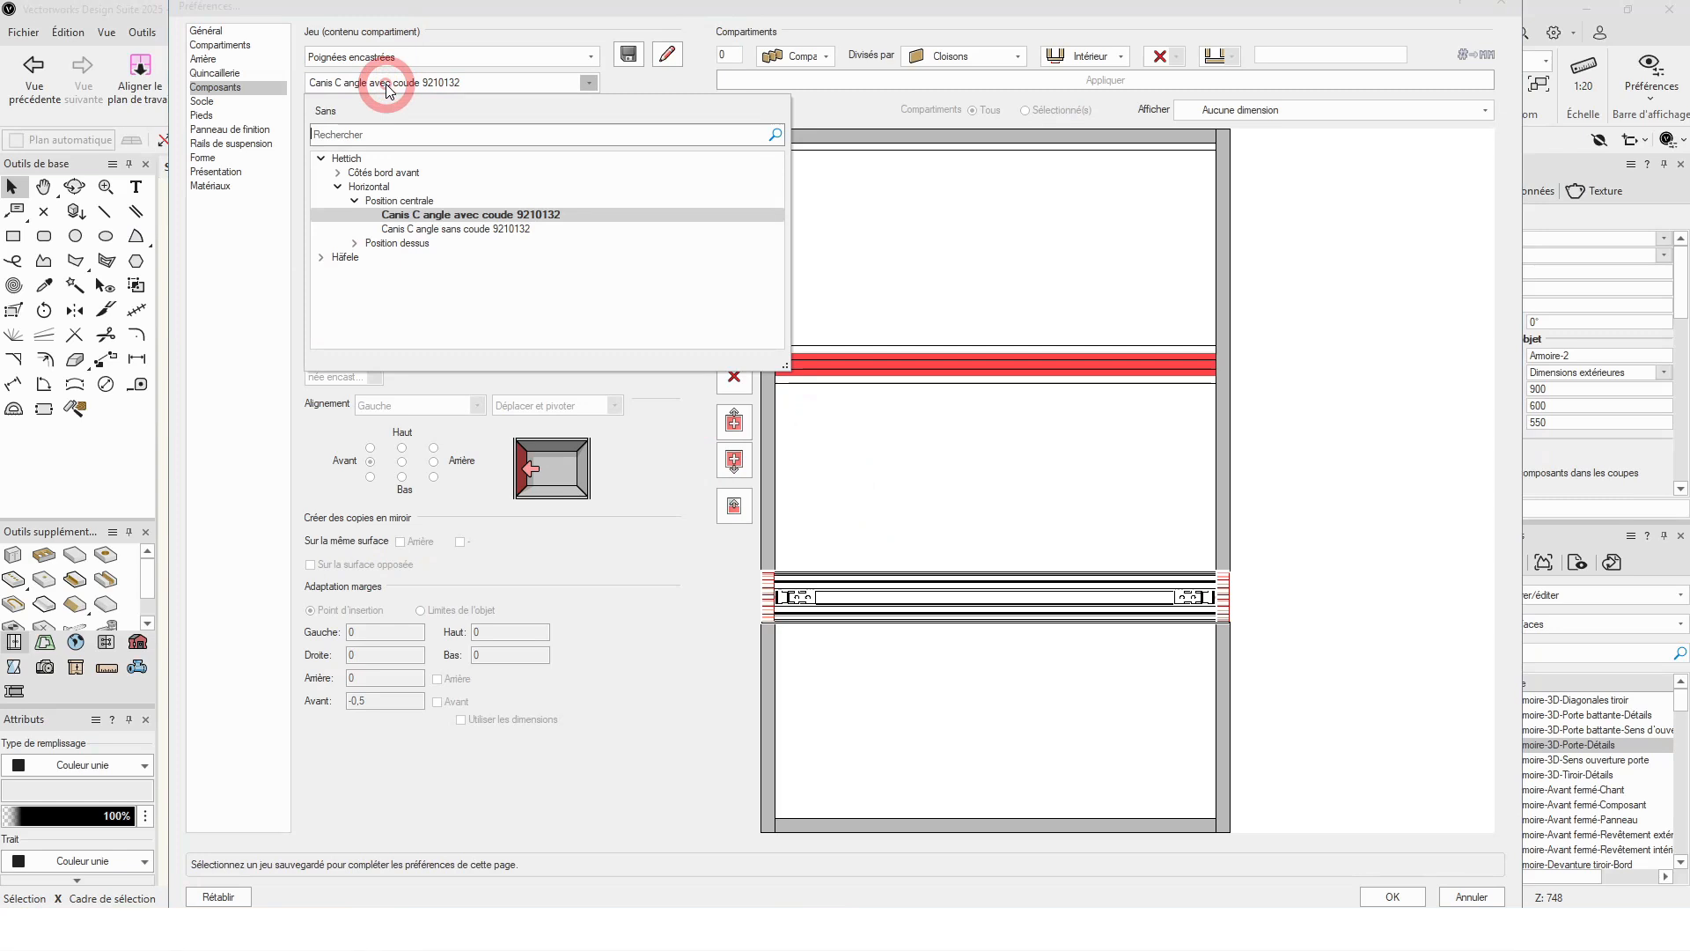
{"action": "left_click", "coordinate": [459, 216]}
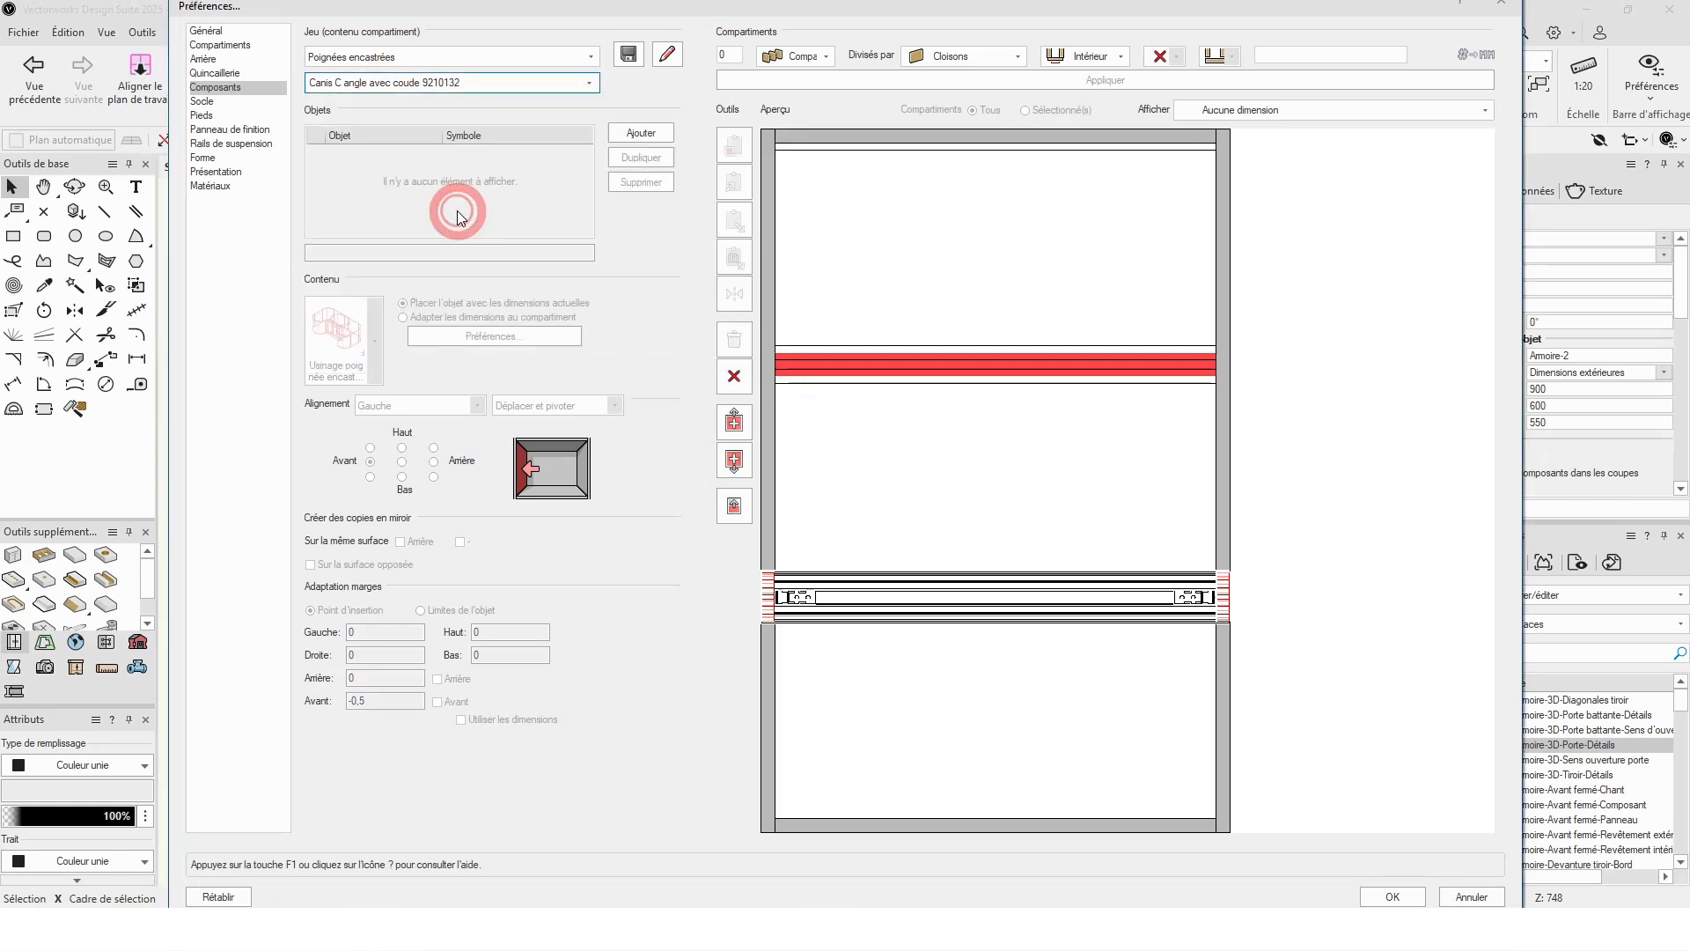
Step: Give the top drawer compartment the Hettich horizontal, Position dessus handle Canis L 9210116, and accept the cabinet's preferences
{"action": "left_click", "coordinate": [854, 276]}
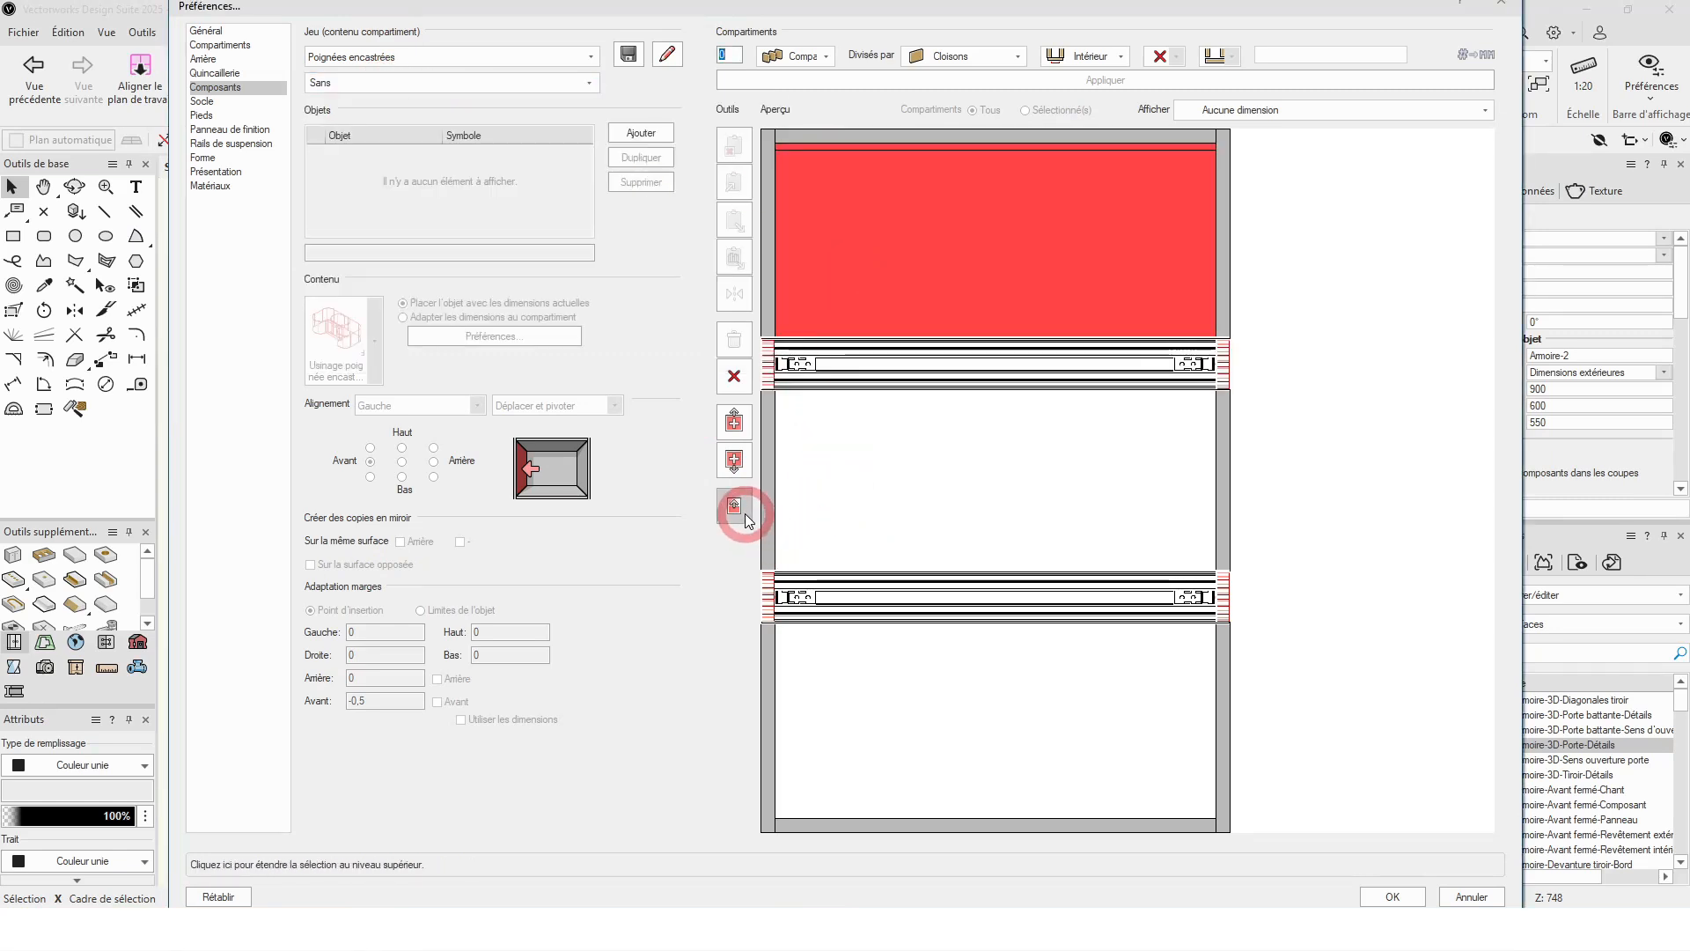
{"action": "left_click", "coordinate": [426, 83]}
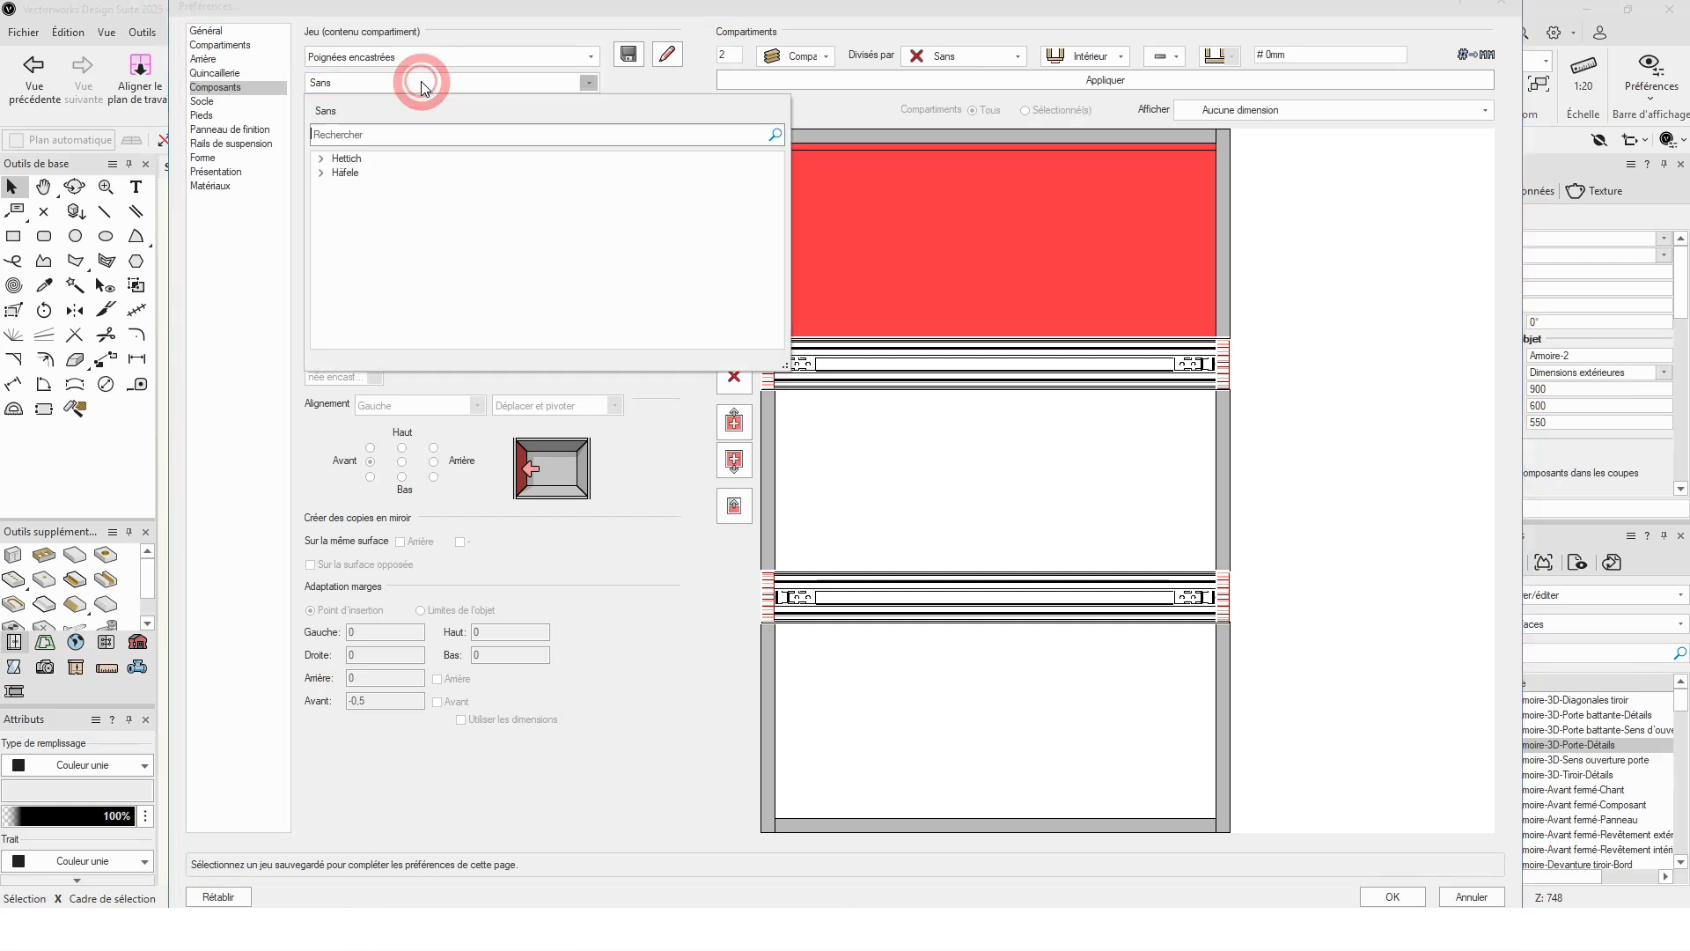
{"action": "left_click", "coordinate": [322, 159]}
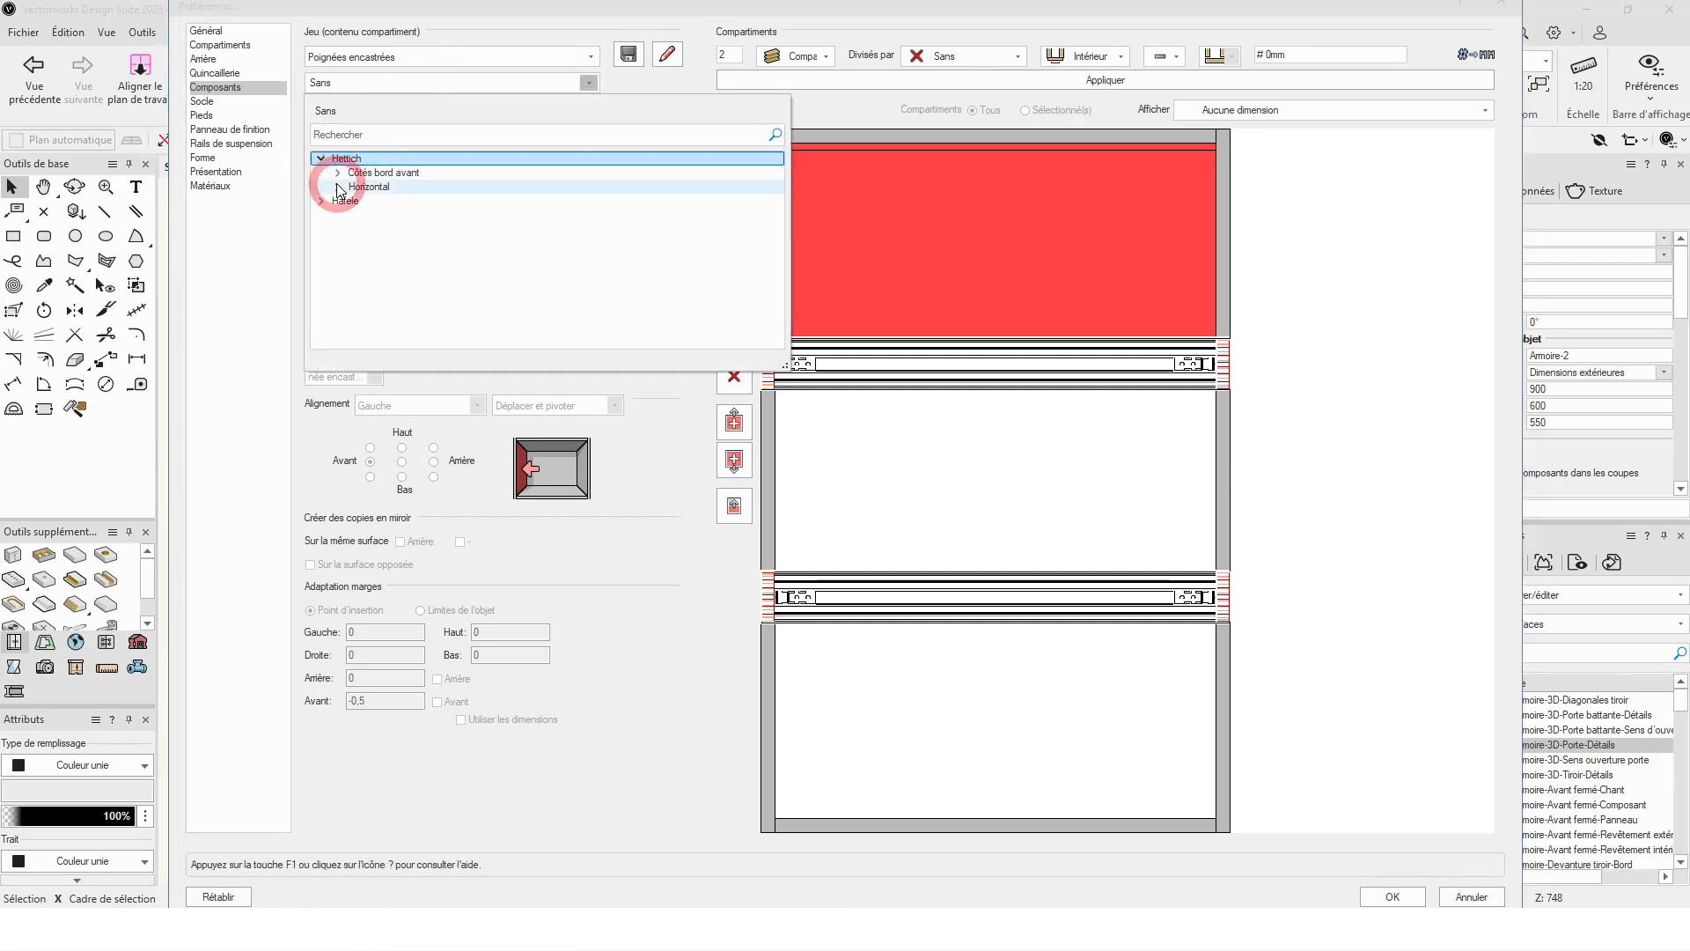
{"action": "left_click", "coordinate": [339, 187]}
{"action": "left_click", "coordinate": [356, 216]}
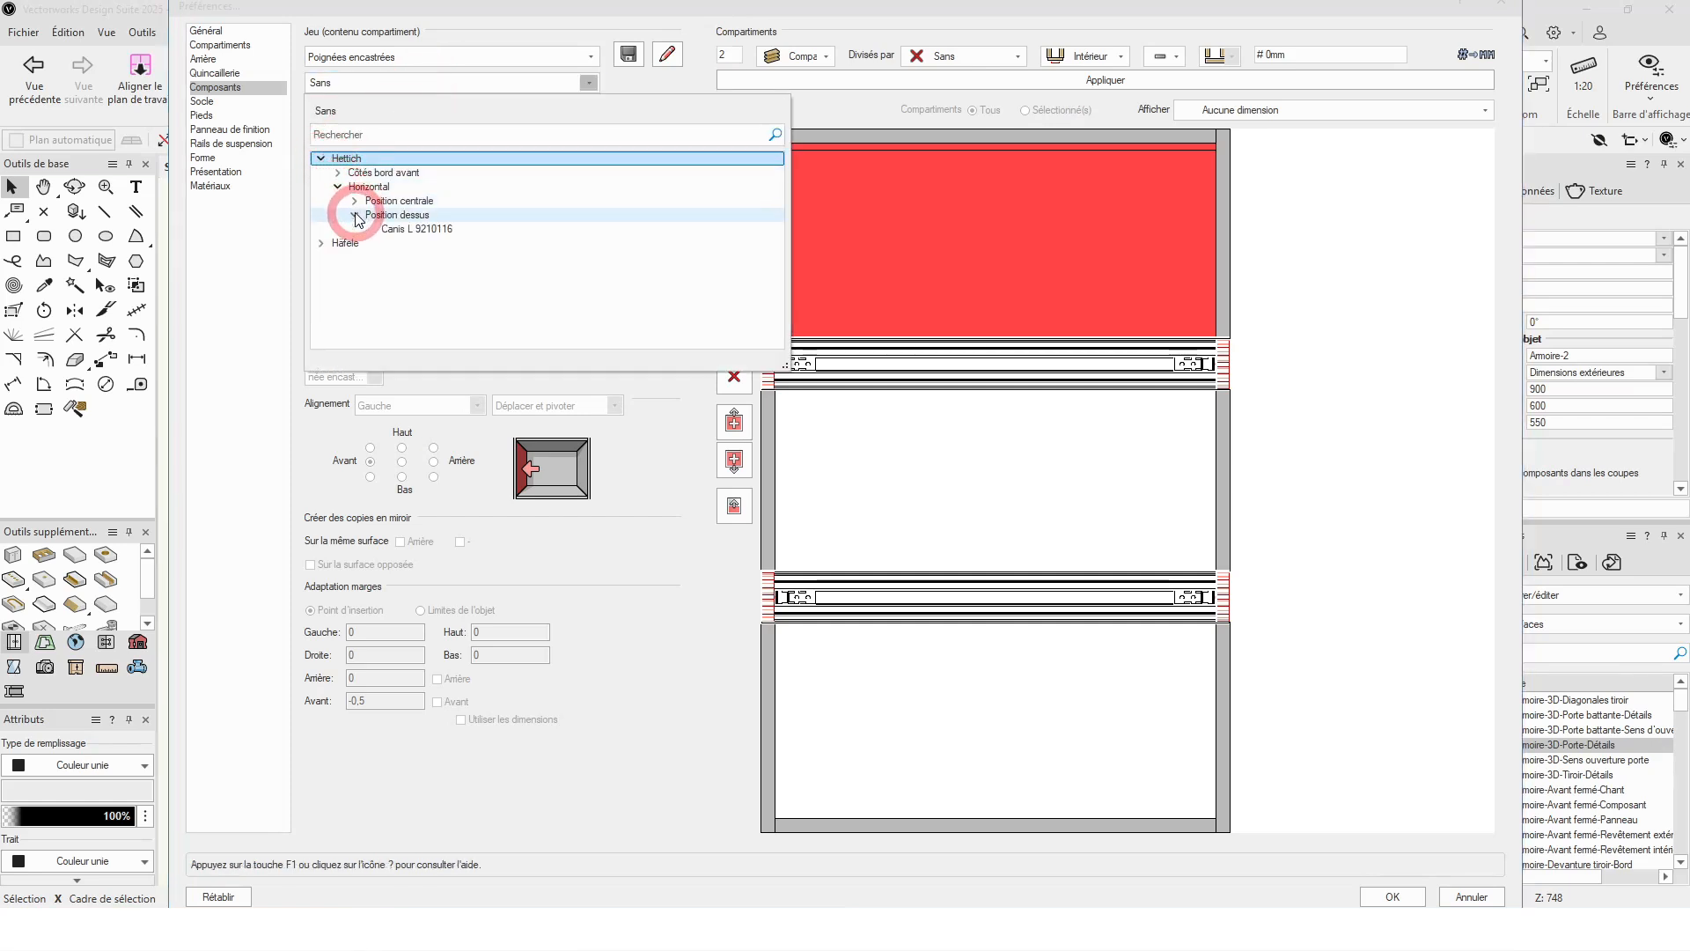
{"action": "left_click", "coordinate": [421, 231]}
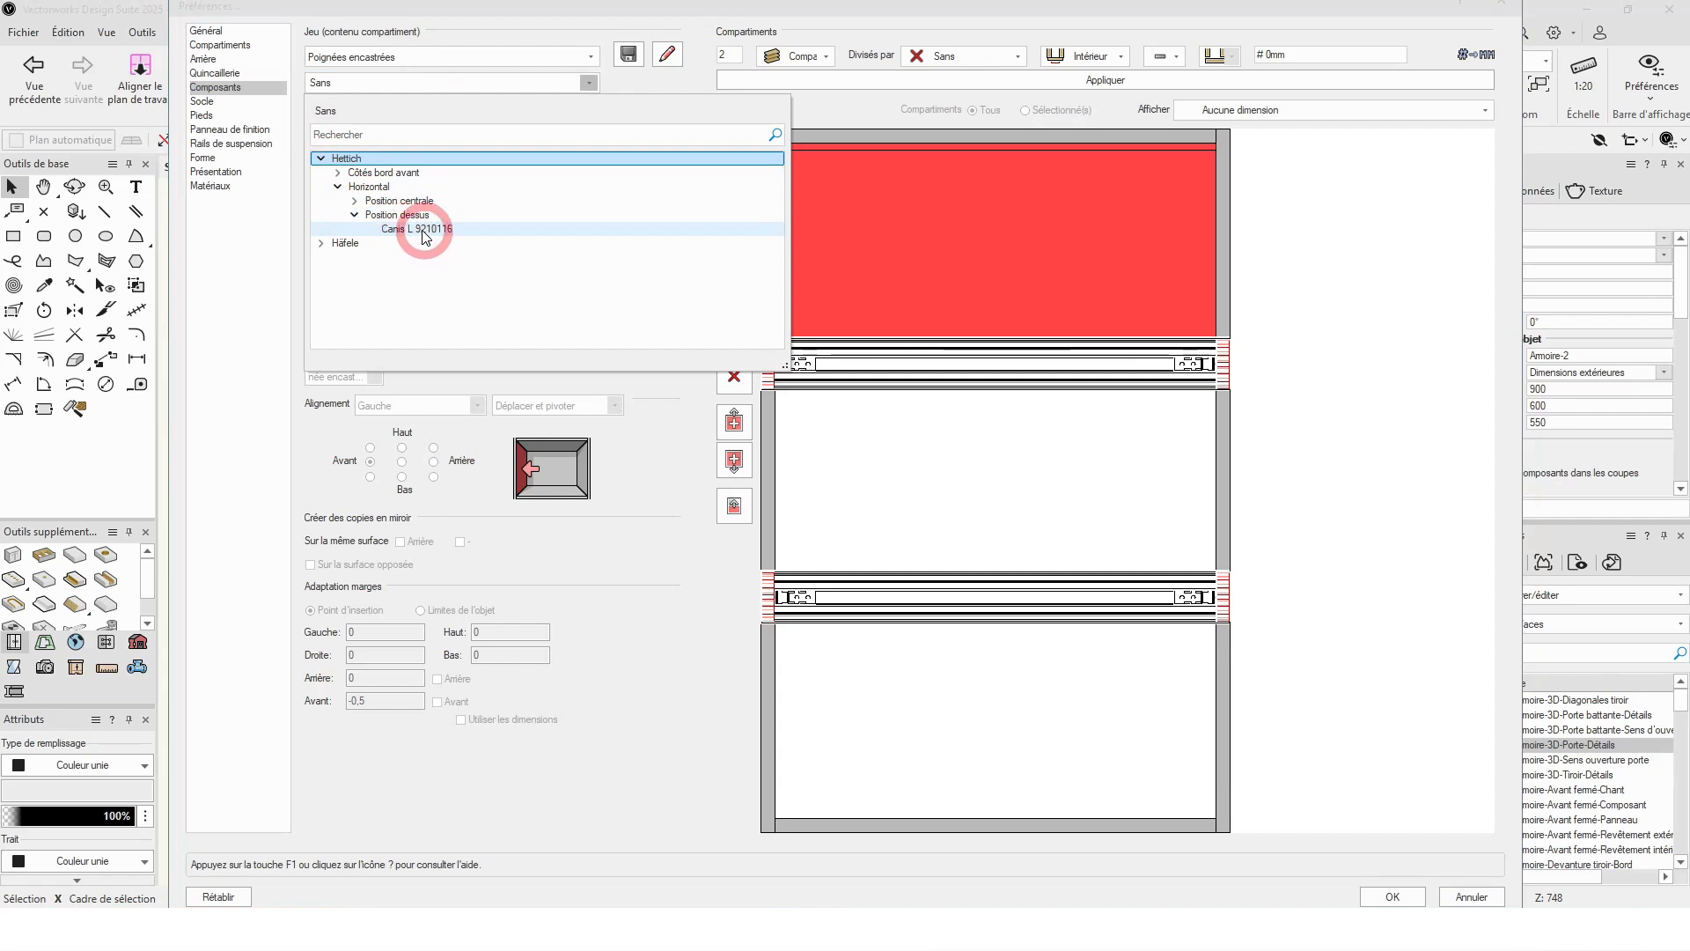
{"action": "left_click", "coordinate": [421, 231]}
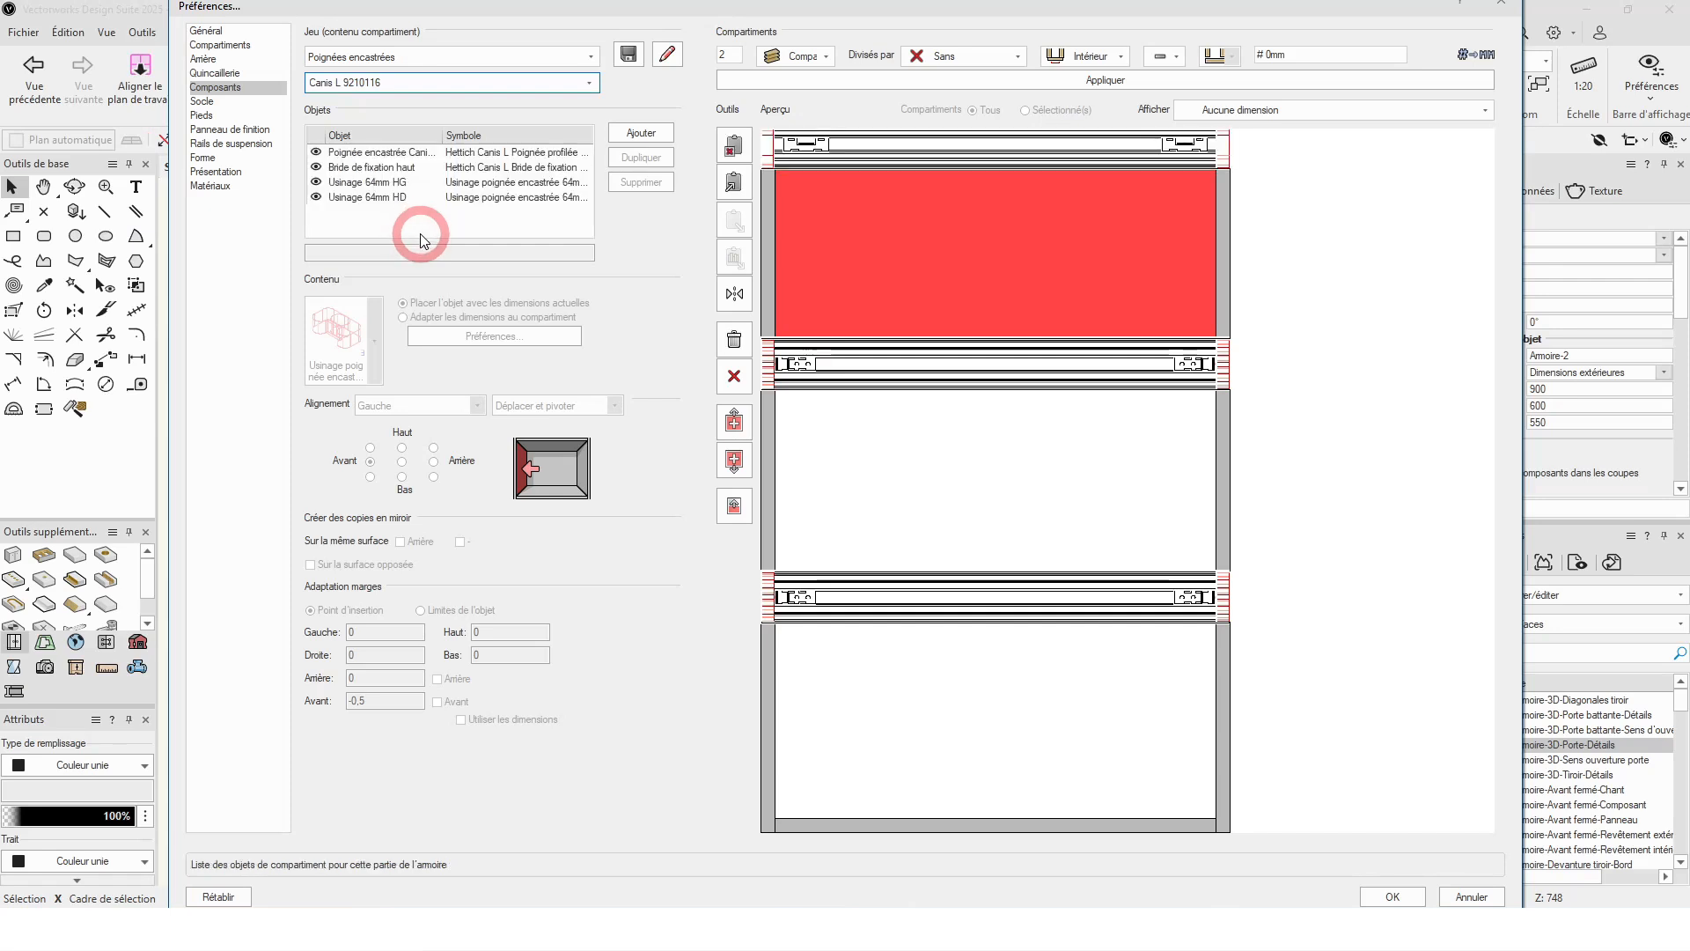
{"action": "left_click", "coordinate": [1392, 896]}
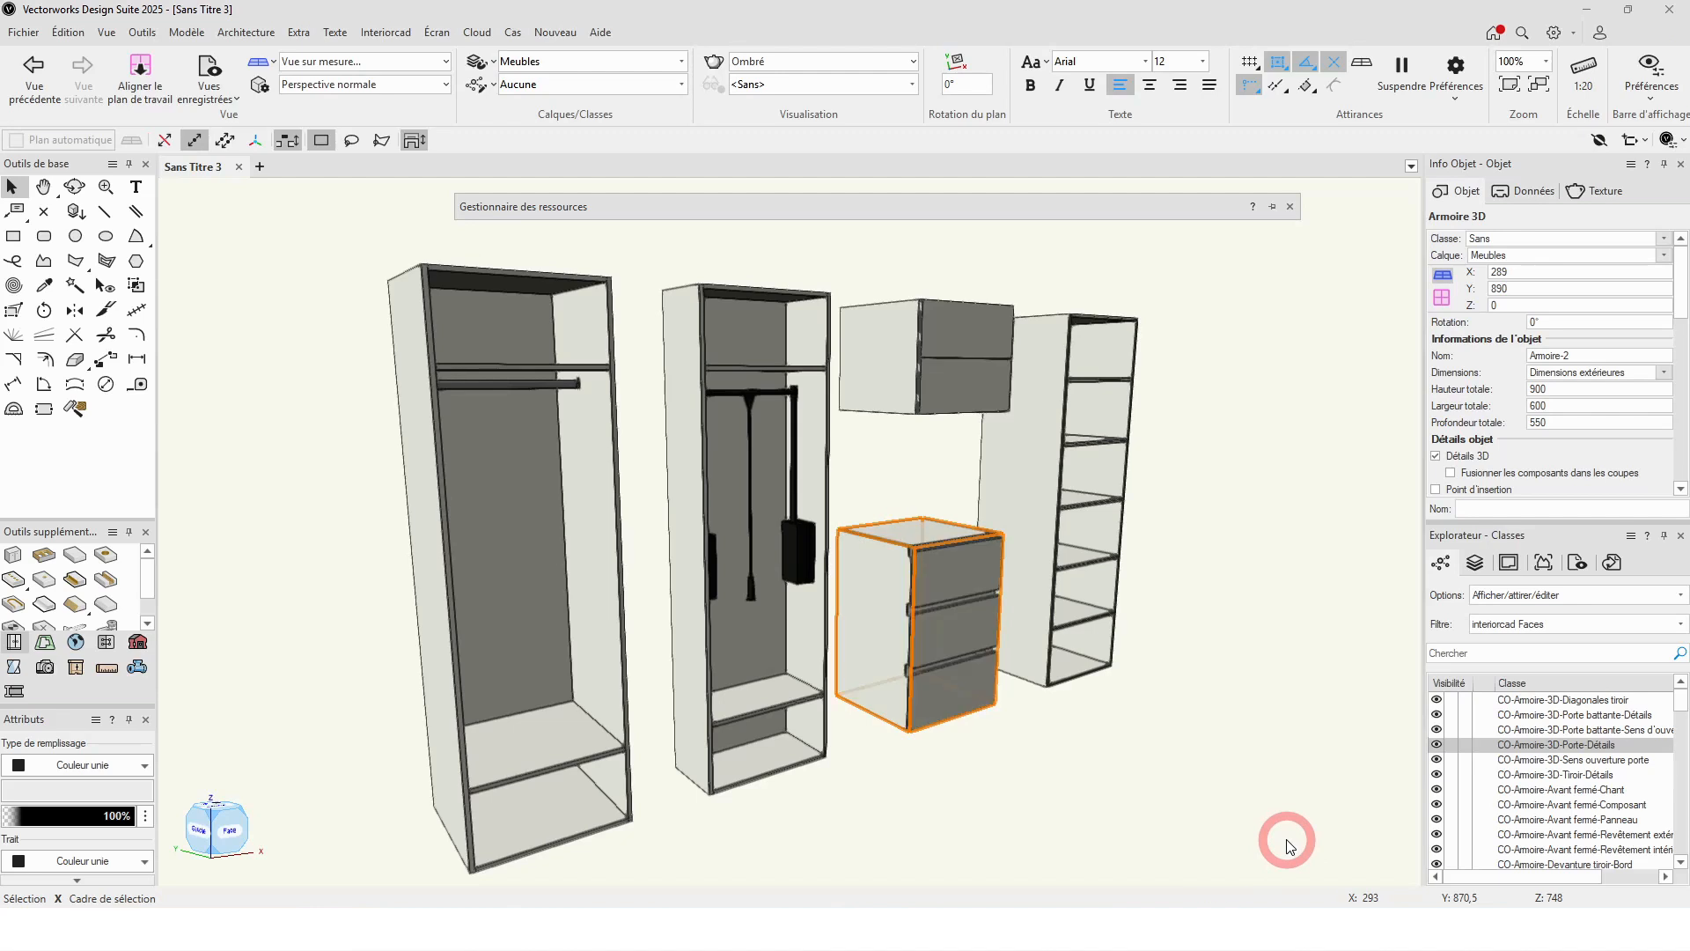
Step: In the wall cabinet's component preferences, assign the Systèmes de relevage de portes set category to its full compartment
{"action": "left_click", "coordinate": [907, 333]}
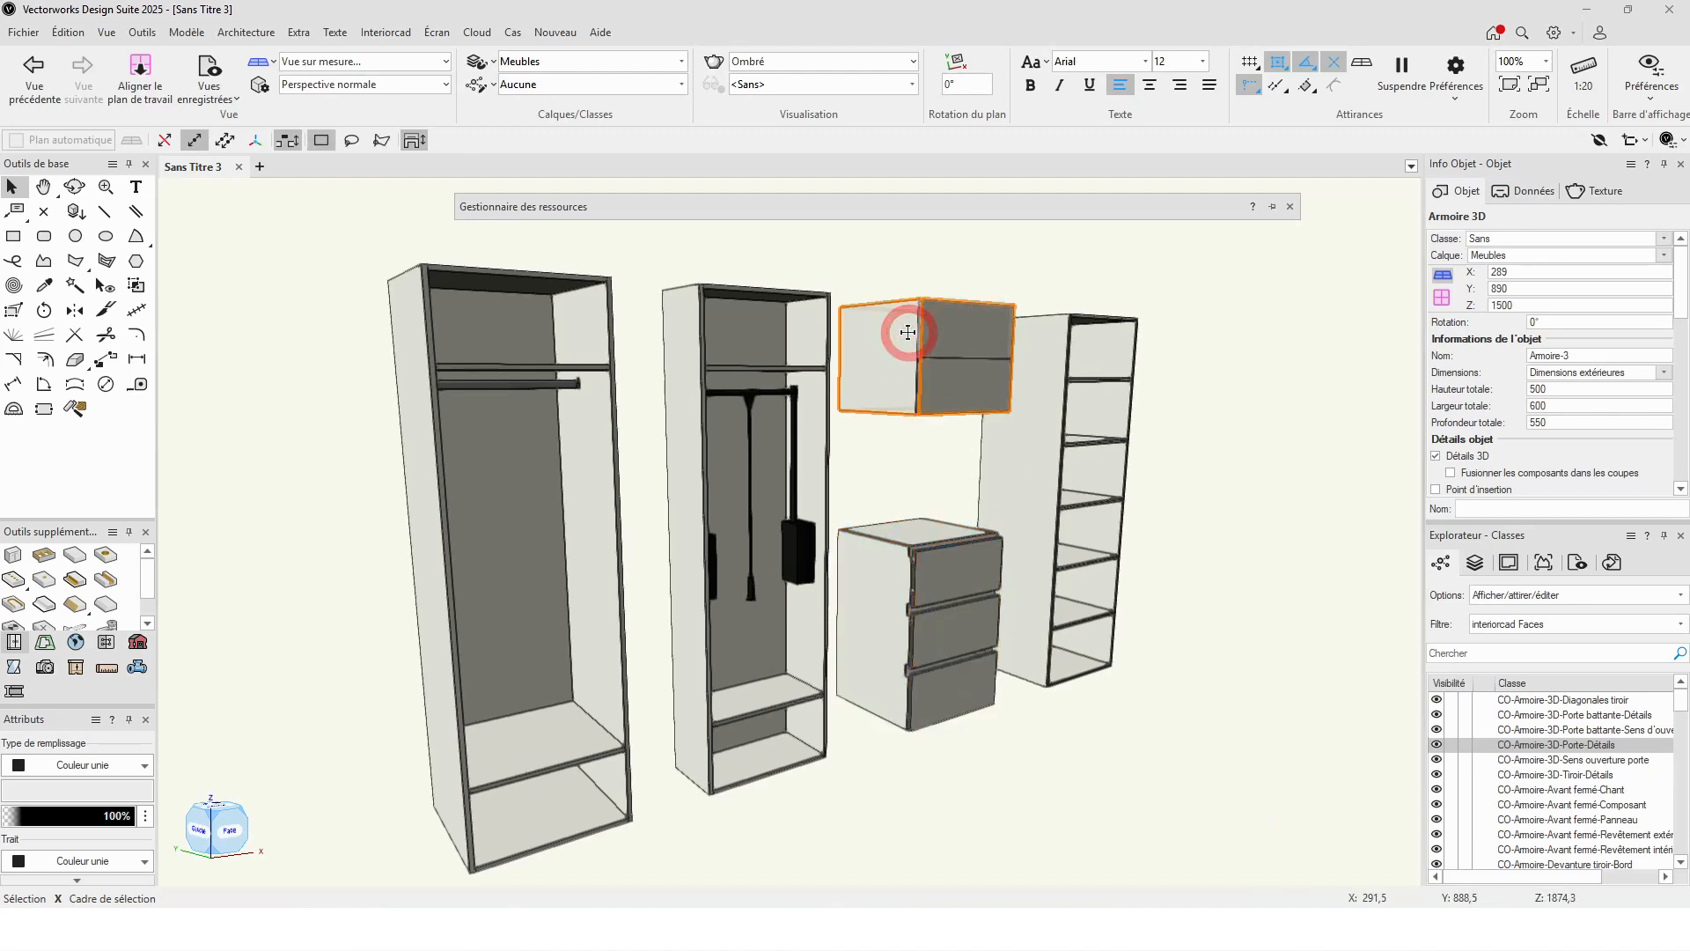
{"action": "double_click", "coordinate": [907, 333]}
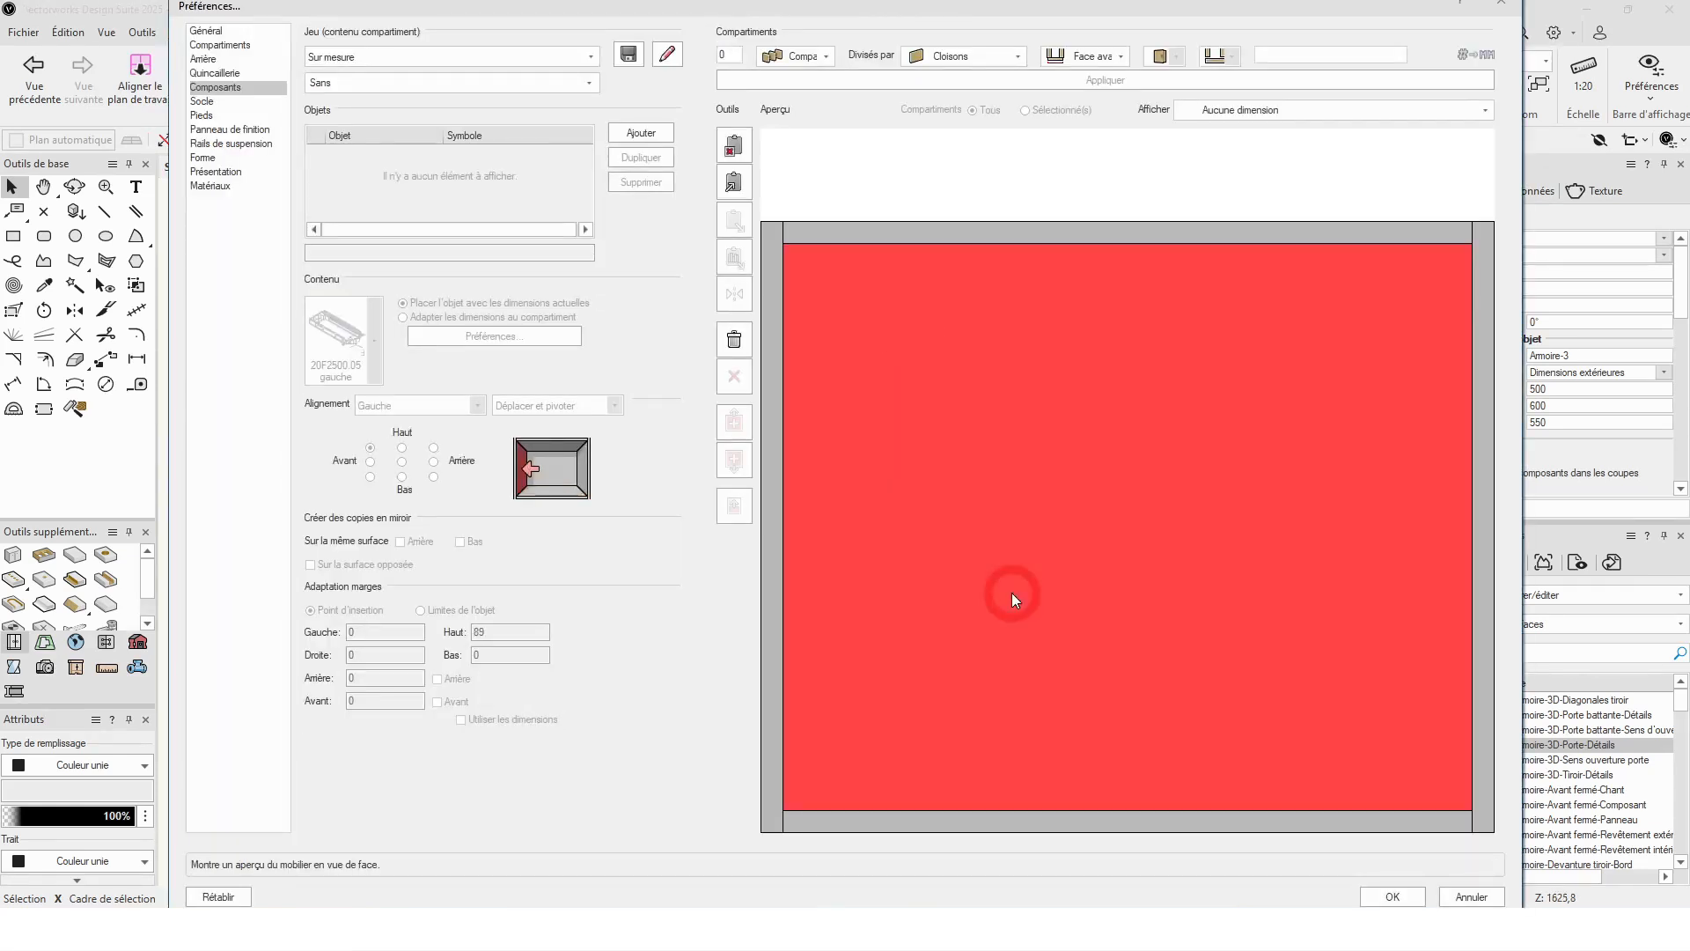
{"action": "left_click", "coordinate": [462, 54]}
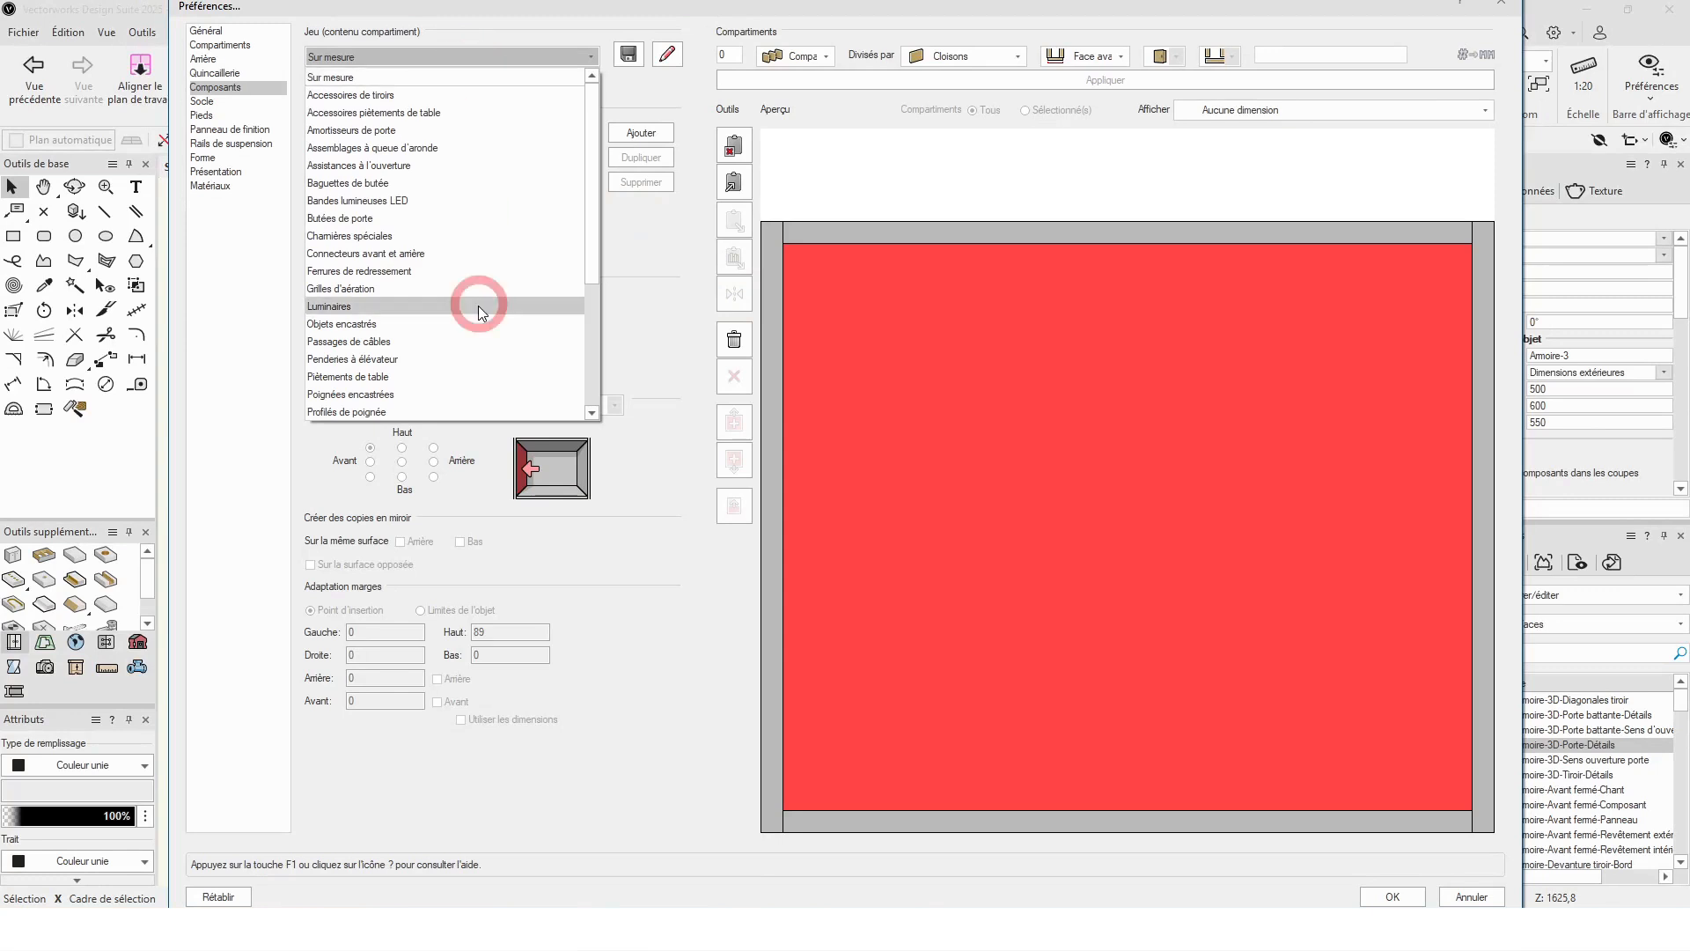
{"action": "scroll", "coordinate": [475, 317], "scroll_direction": "down", "scroll_amount": 3}
{"action": "scroll", "coordinate": [479, 322], "scroll_direction": "down", "scroll_amount": 1}
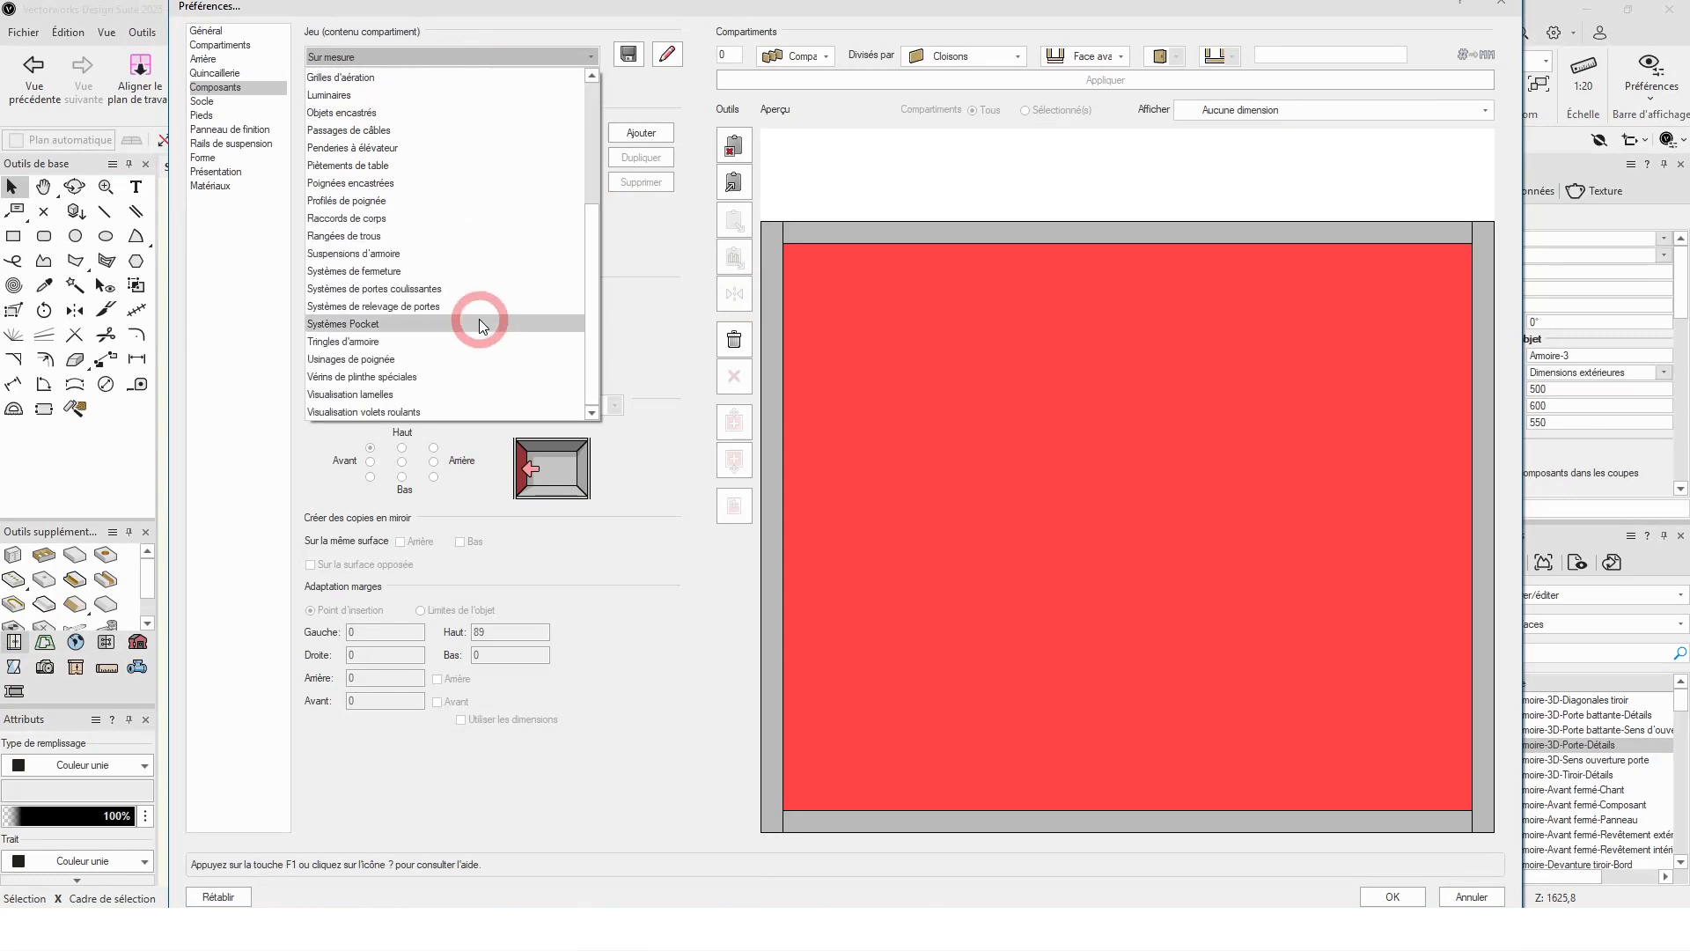
{"action": "left_click", "coordinate": [387, 307]}
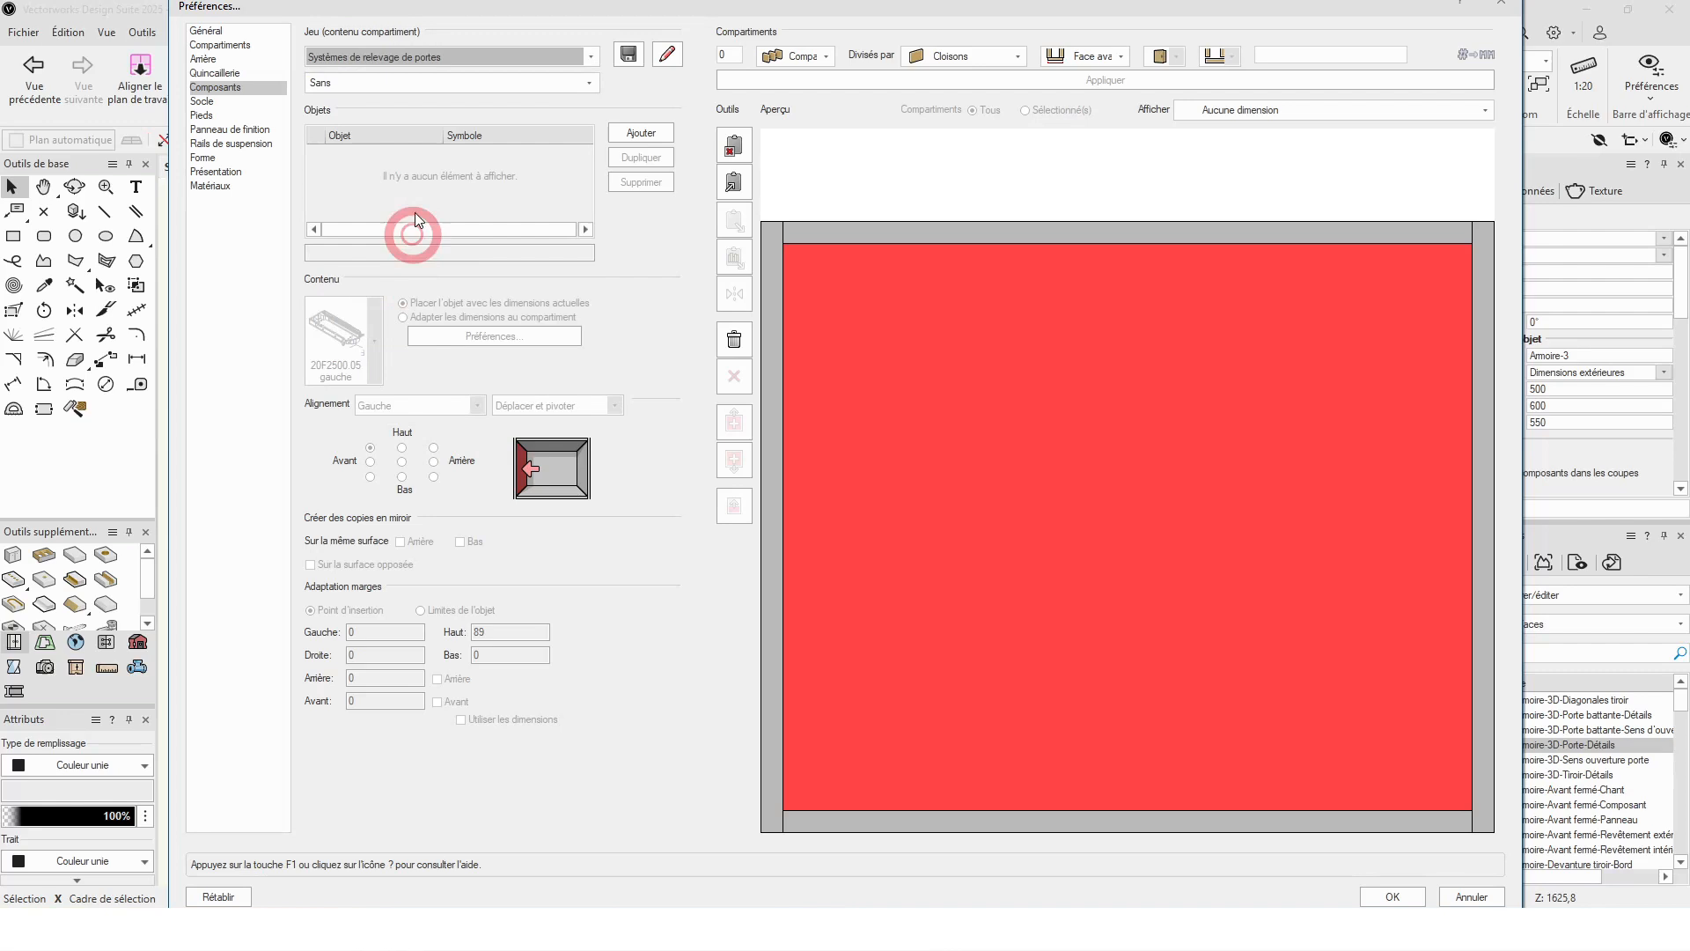
Step: Choose the Blum Aventos HF blanc folding lift fitting for HC= 550, LF=2600-5500, model 20F2200.05
{"action": "left_click", "coordinate": [404, 85]}
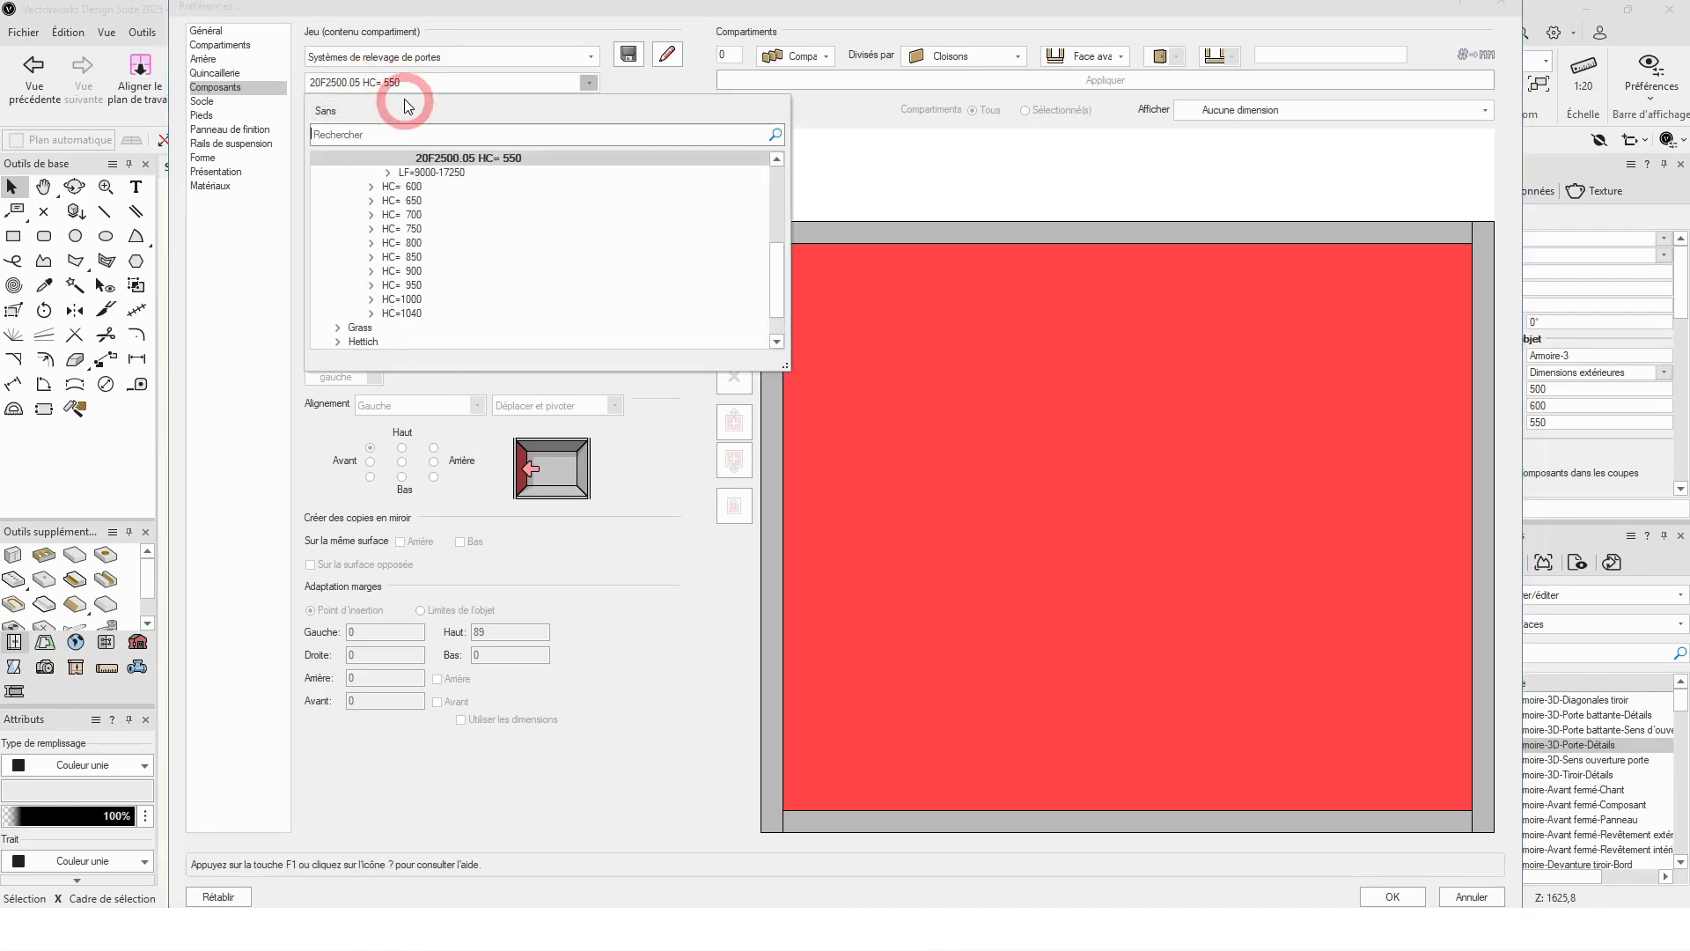
{"action": "scroll", "coordinate": [443, 213], "scroll_direction": "up", "scroll_amount": 4}
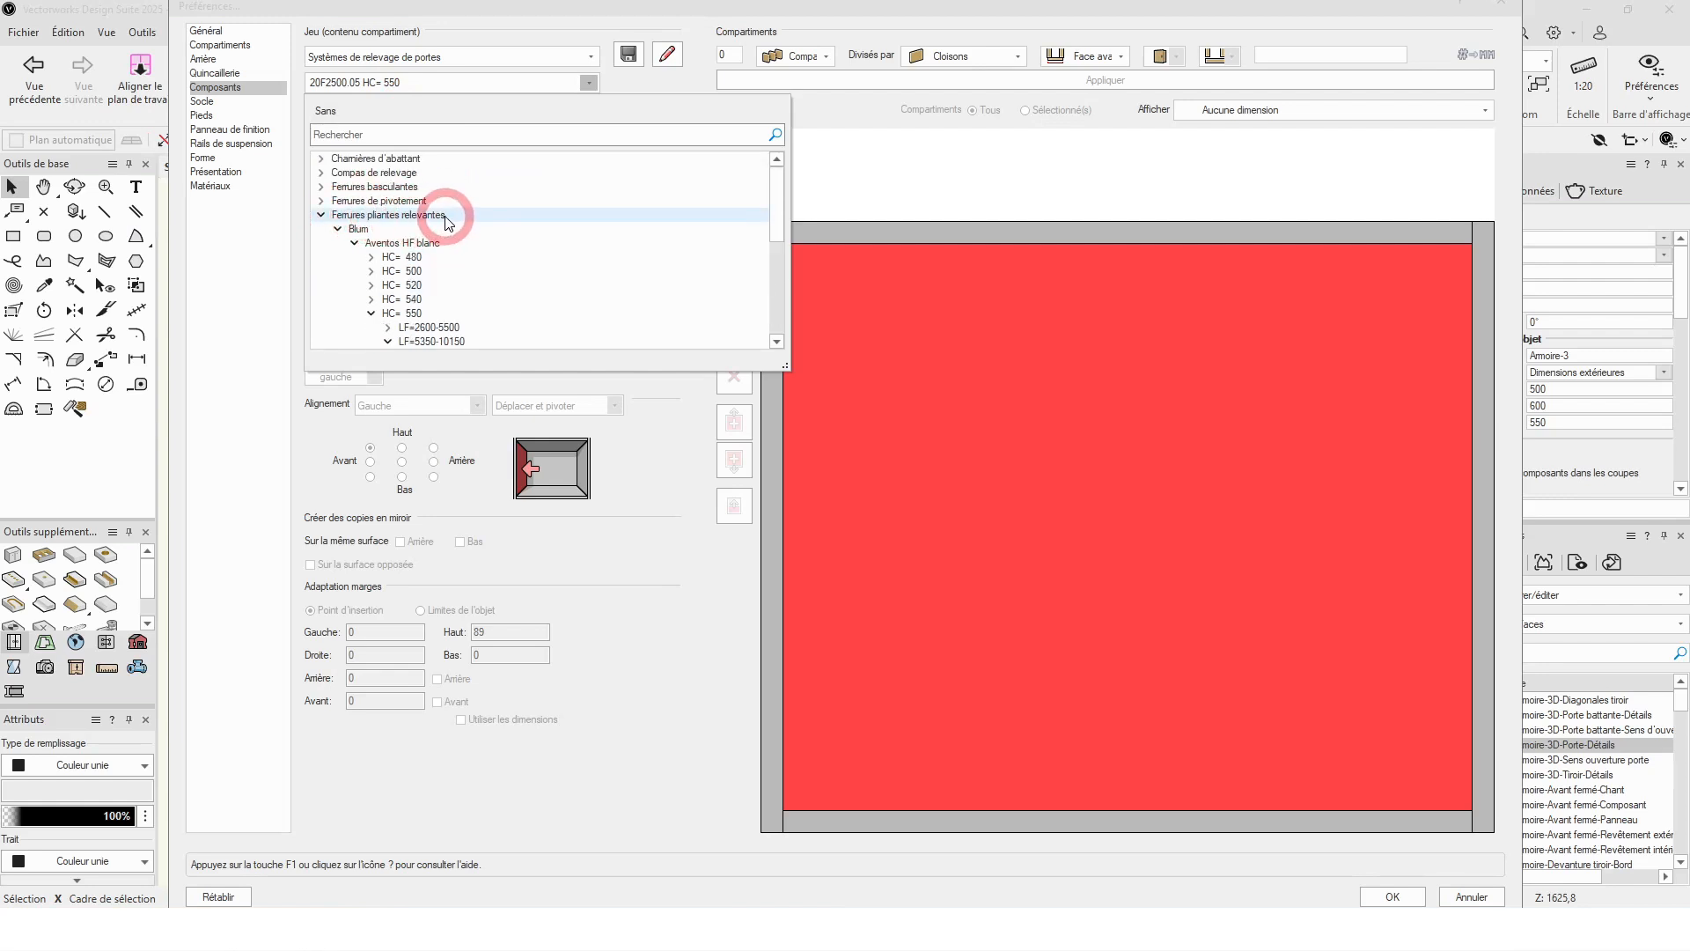
{"action": "scroll", "coordinate": [445, 219], "scroll_direction": "down", "scroll_amount": 2}
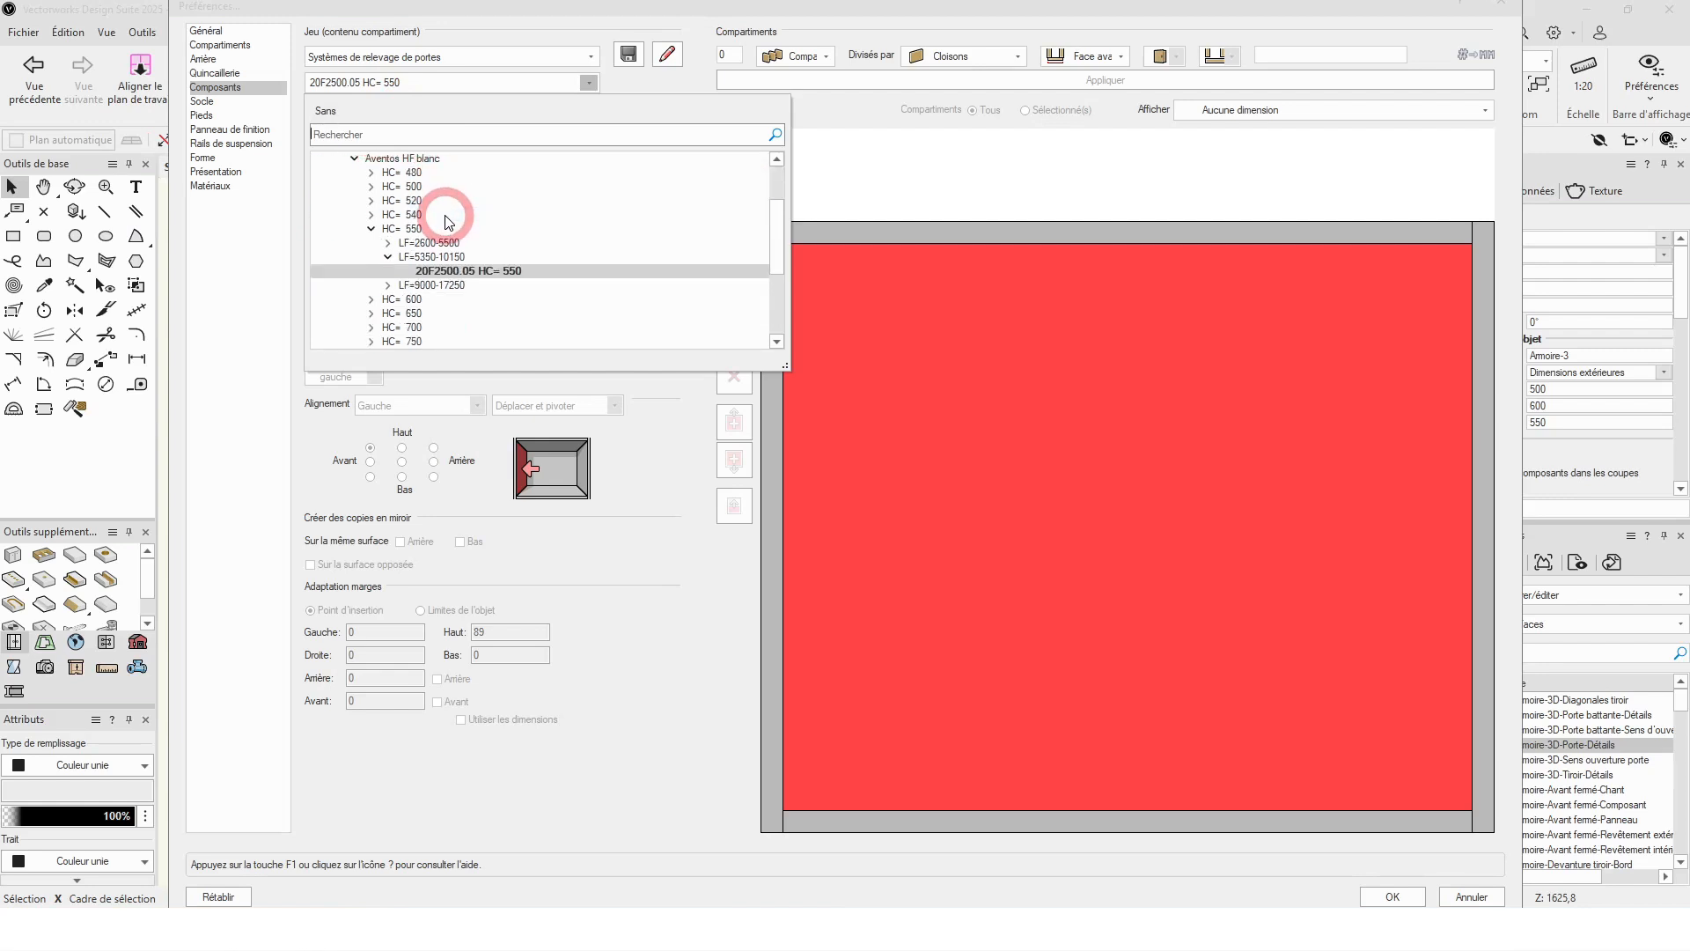
{"action": "left_click", "coordinate": [388, 243]}
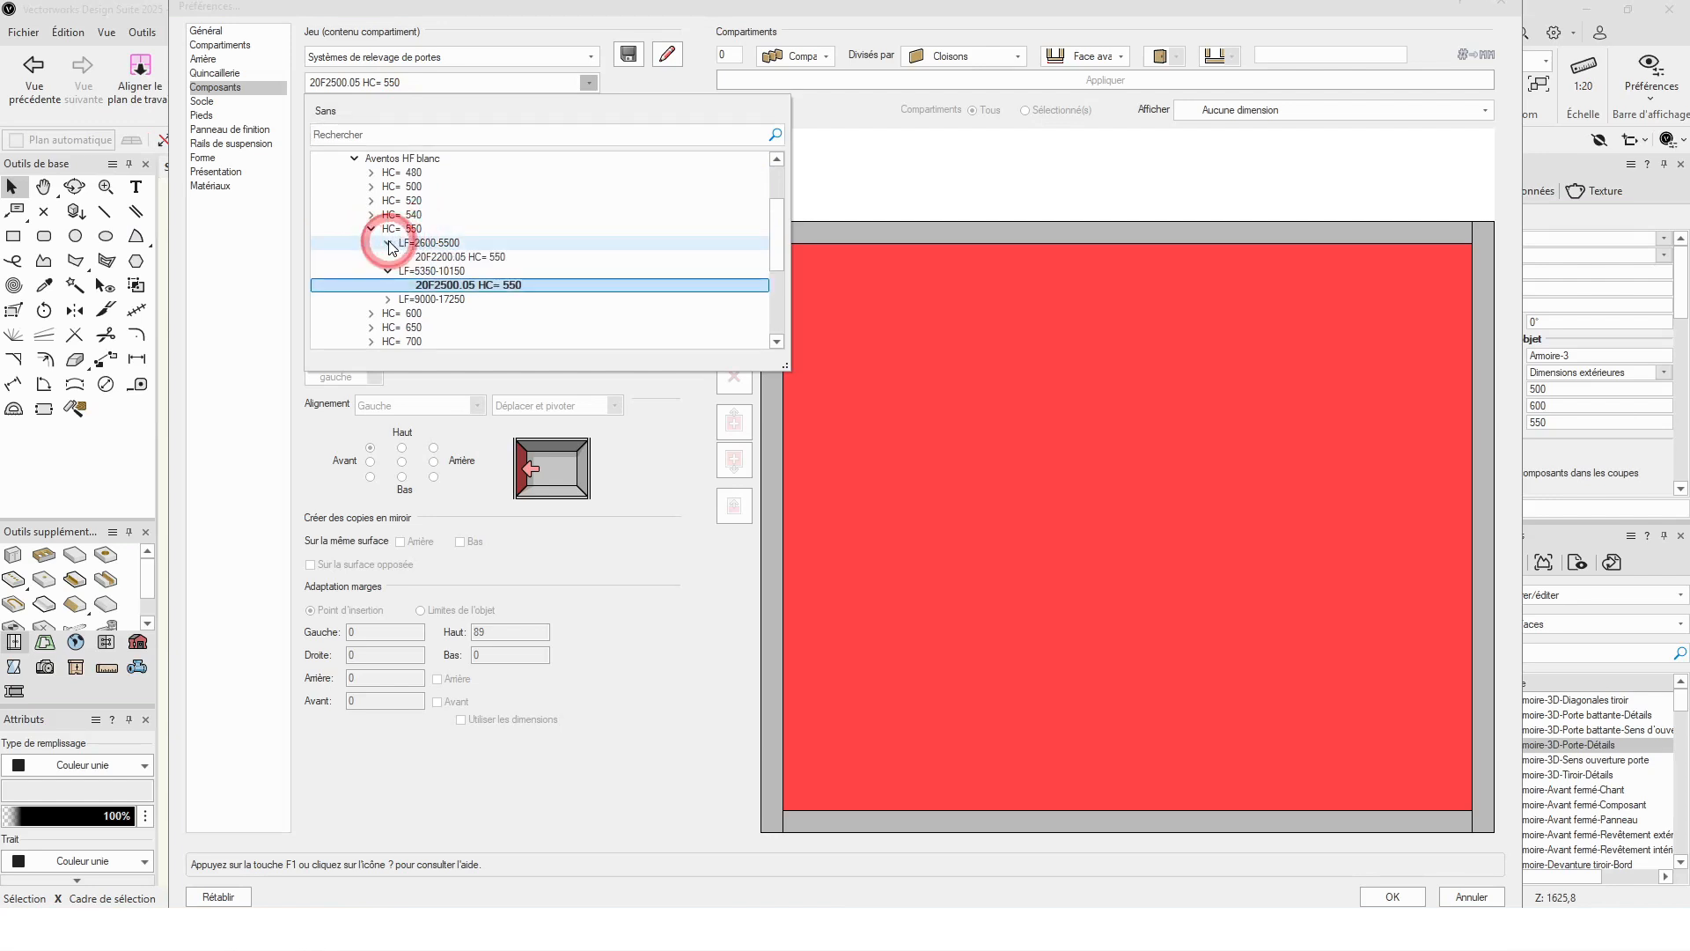
{"action": "left_click", "coordinate": [457, 257]}
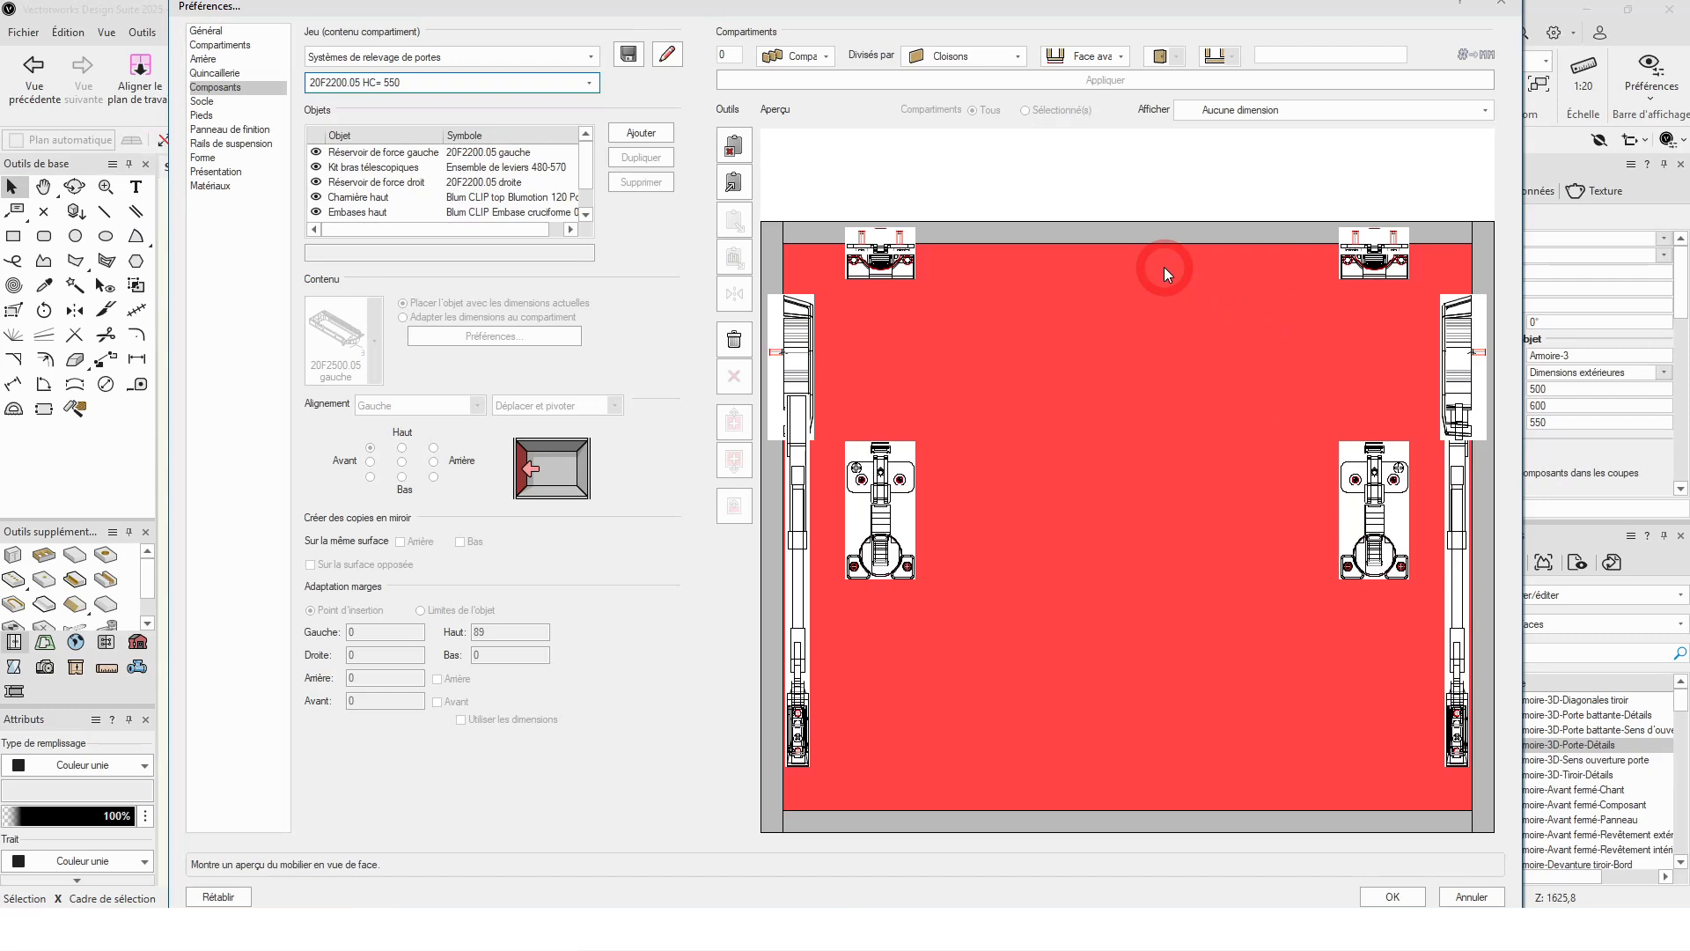
Step: Accept the wall cabinet's preferences, then assign the Rangées de trous set category to the shelf cabinet's second compartment from the top
{"action": "left_click", "coordinate": [1392, 896]}
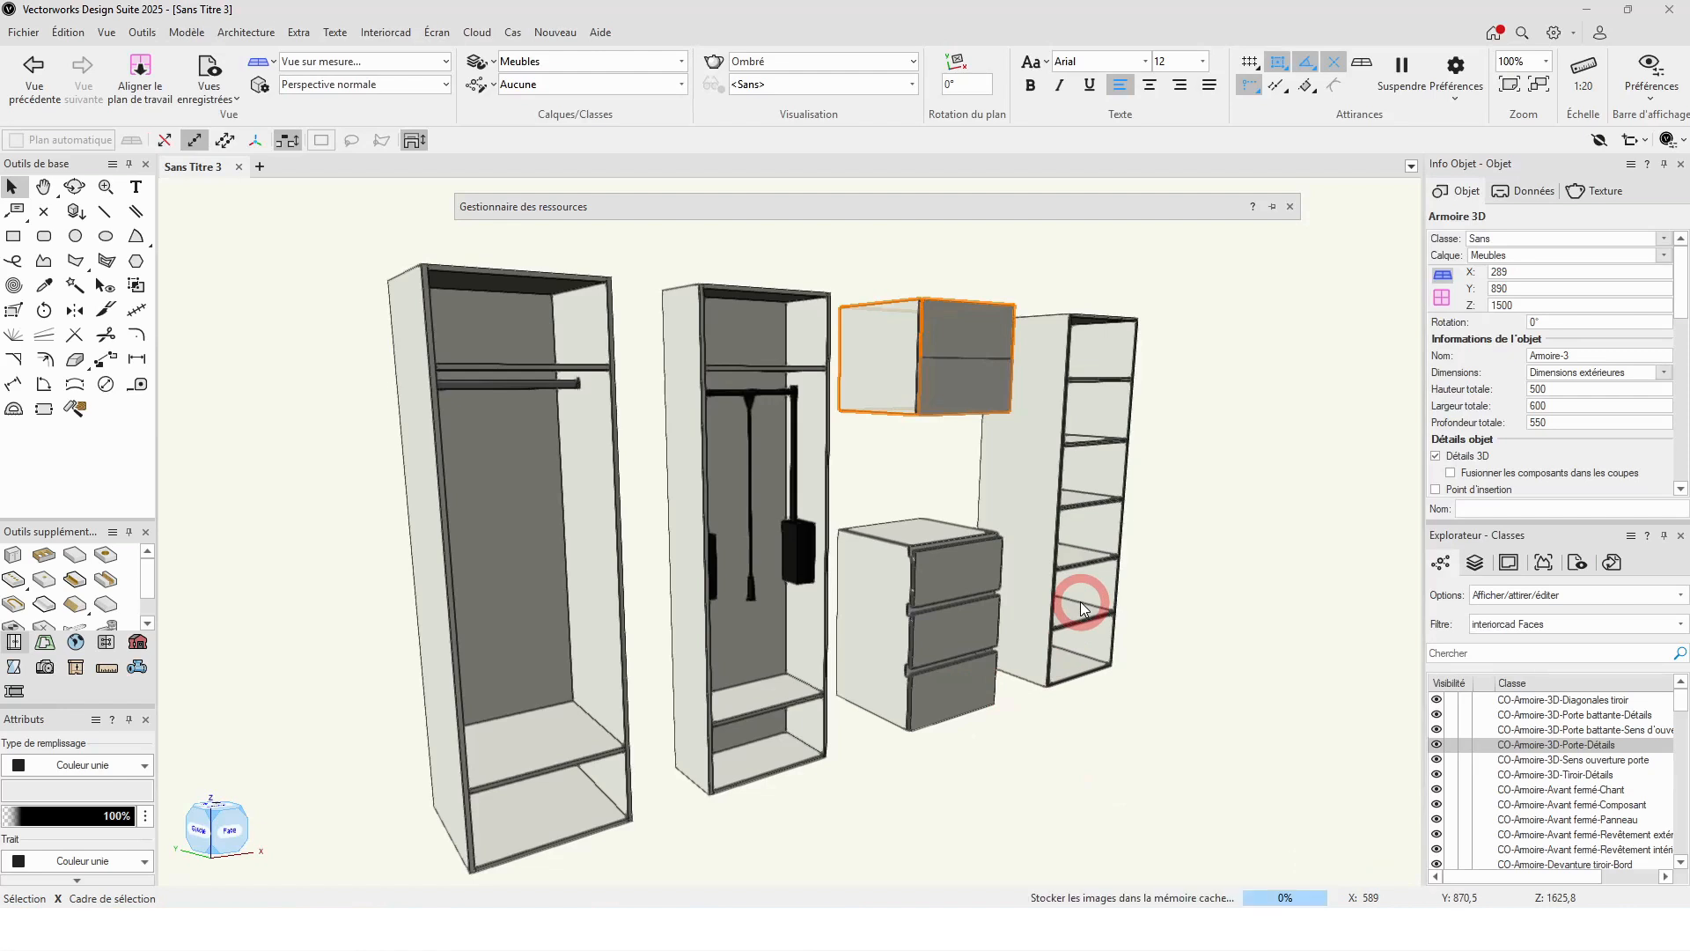
{"action": "left_click", "coordinate": [1076, 574]}
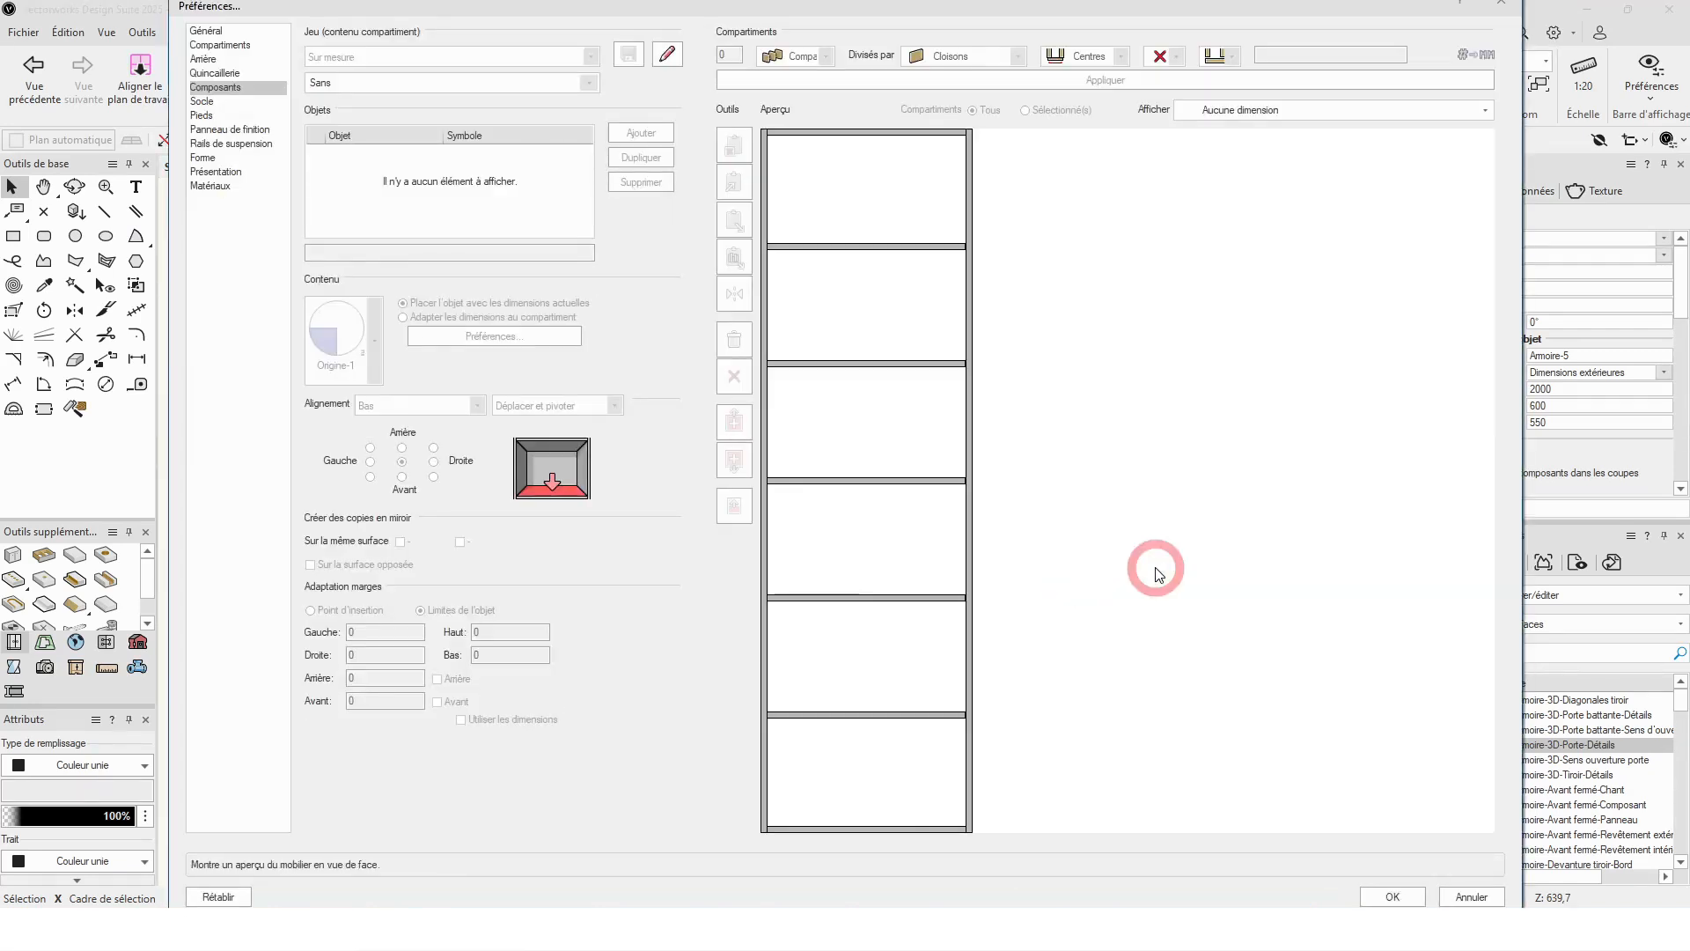
{"action": "left_click", "coordinate": [816, 283]}
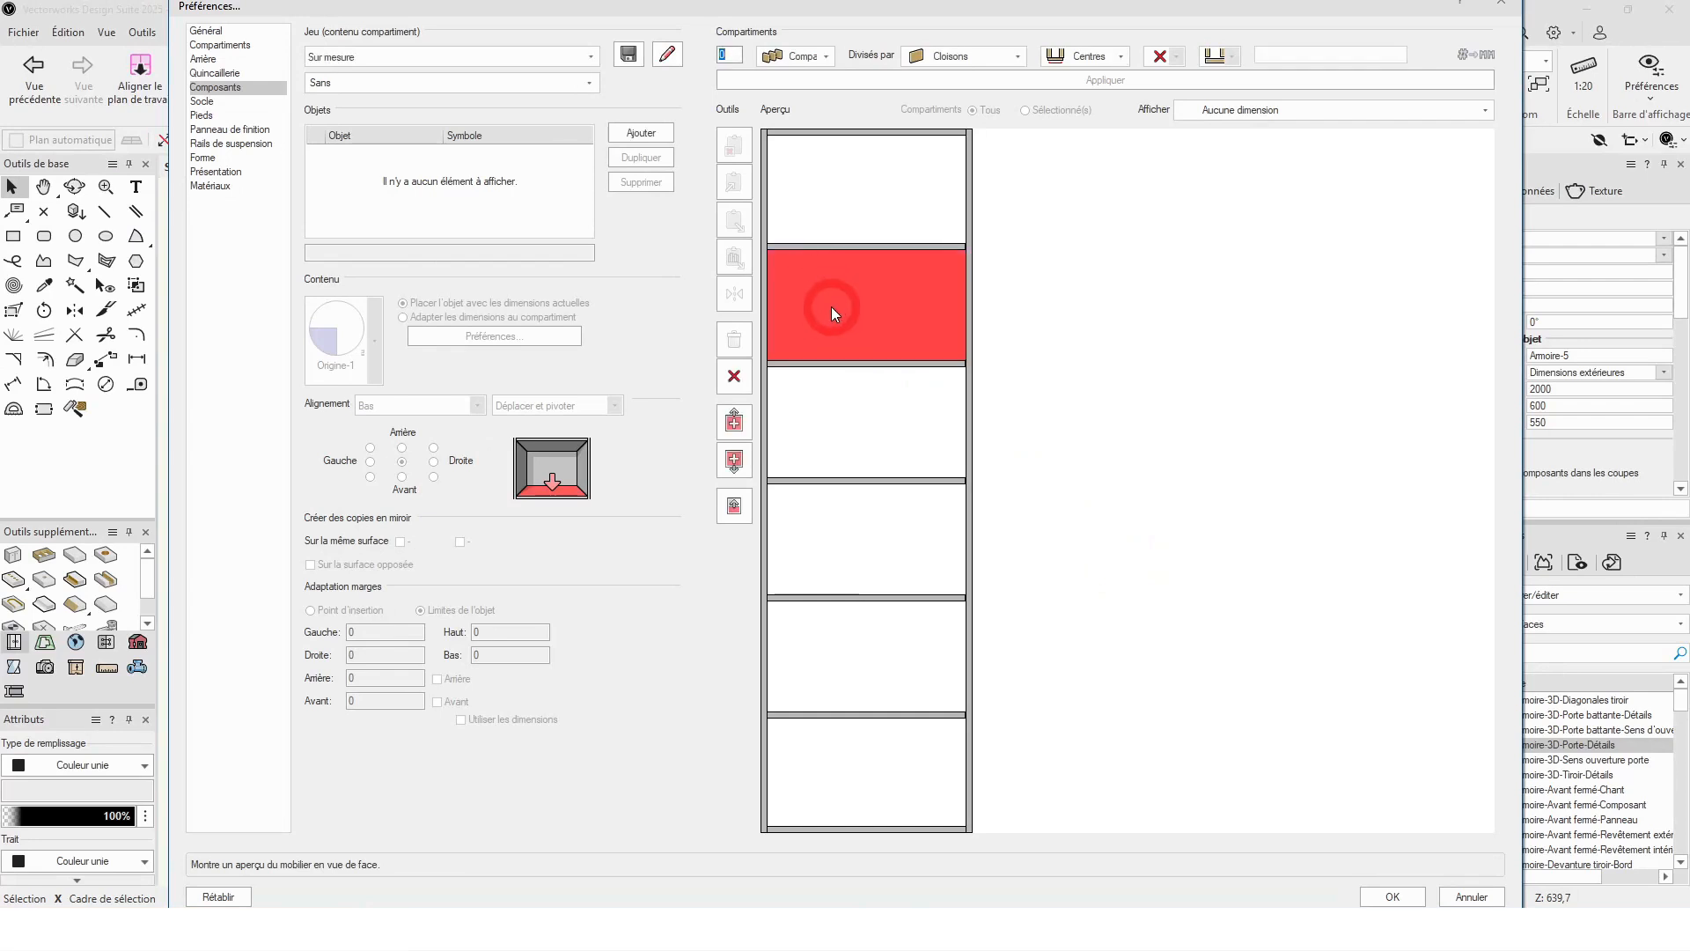
{"action": "left_click", "coordinate": [358, 56]}
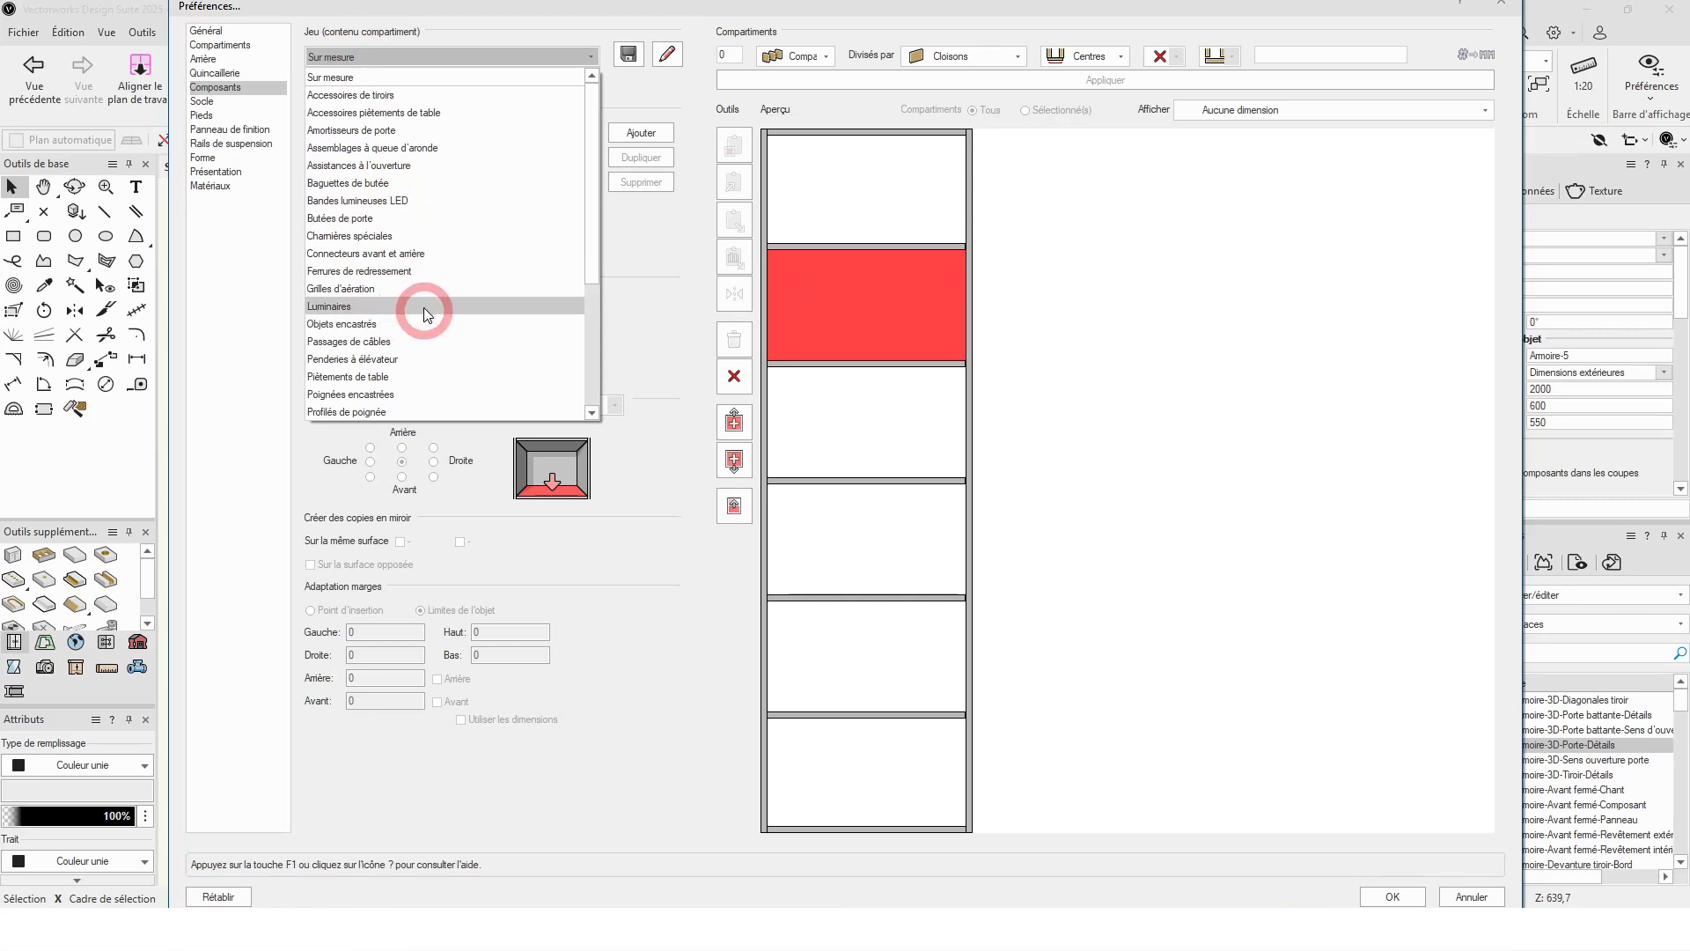
{"action": "scroll", "coordinate": [431, 304], "scroll_direction": "down", "scroll_amount": 3}
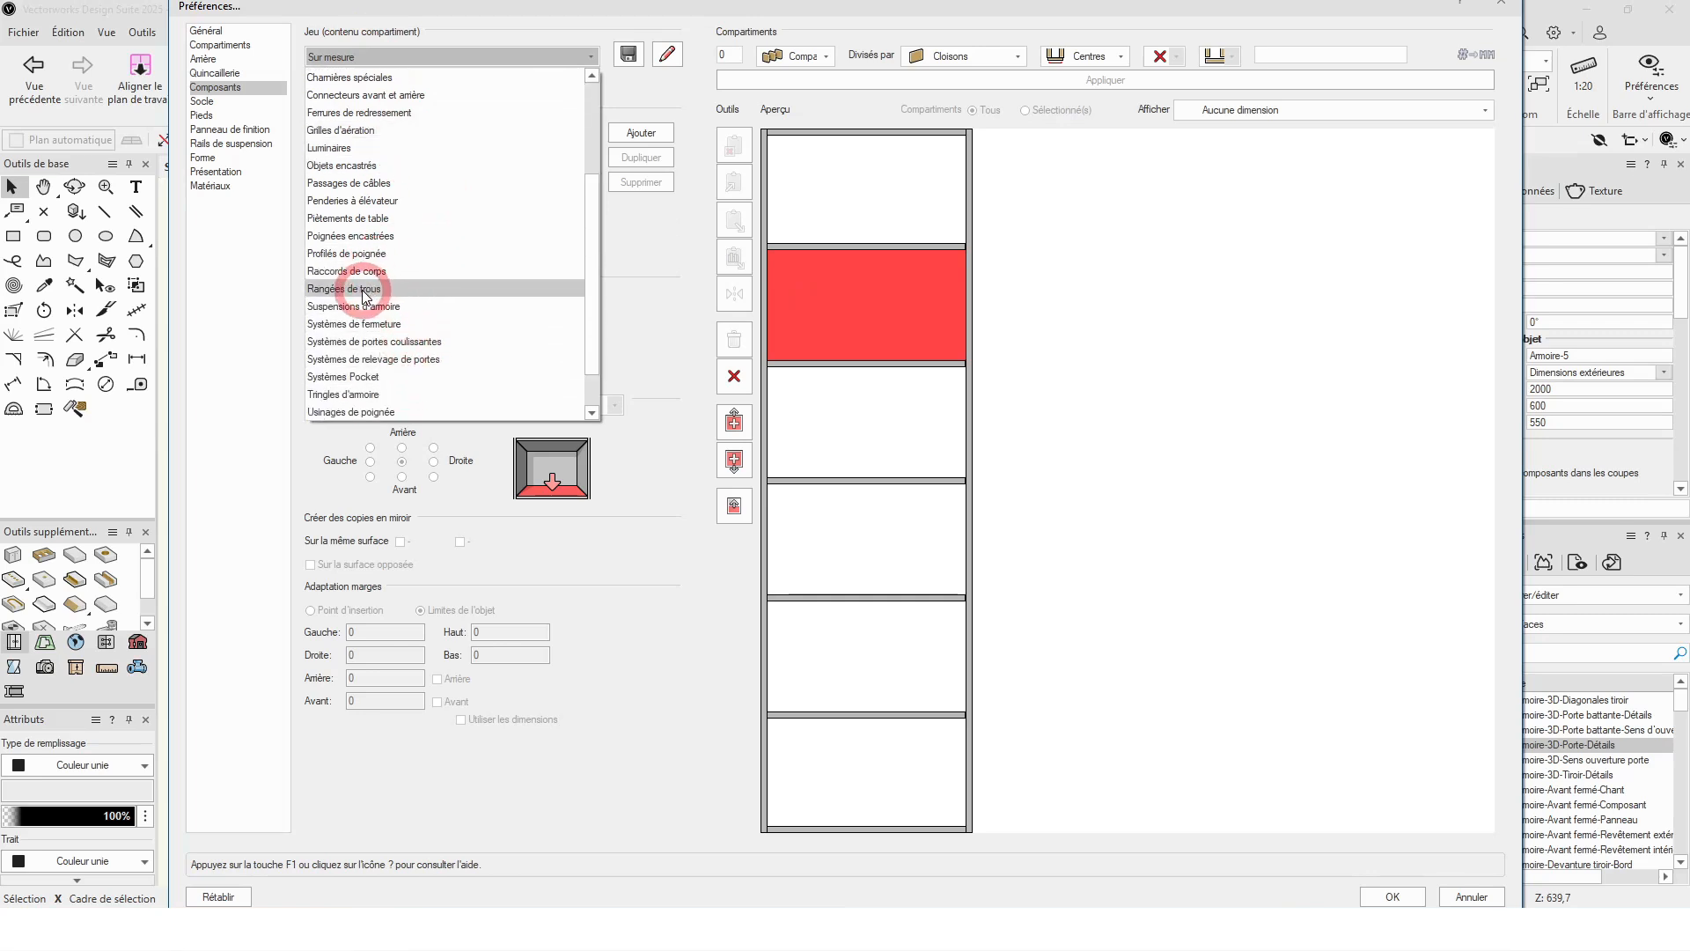
{"action": "left_click", "coordinate": [363, 291]}
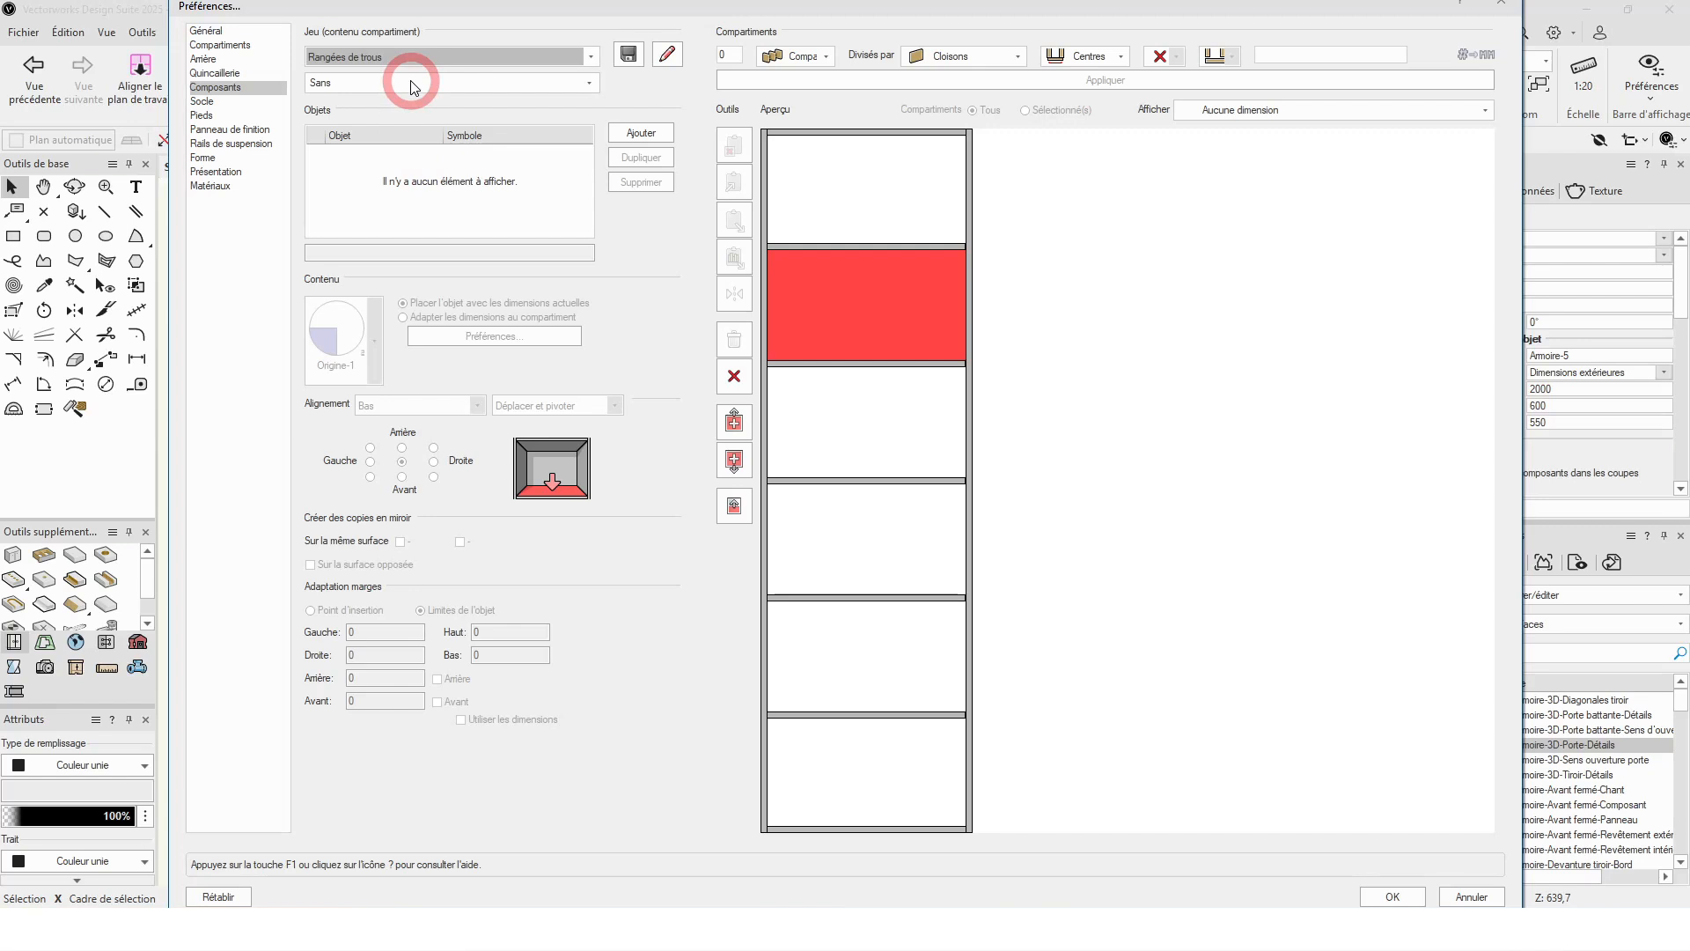
Step: Choose the Hettich 20782 - 128mm hole row with shelf supports from Positionnement UK FB, Percement 5x12 mm - Grille 32mm
{"action": "left_click", "coordinate": [523, 86]}
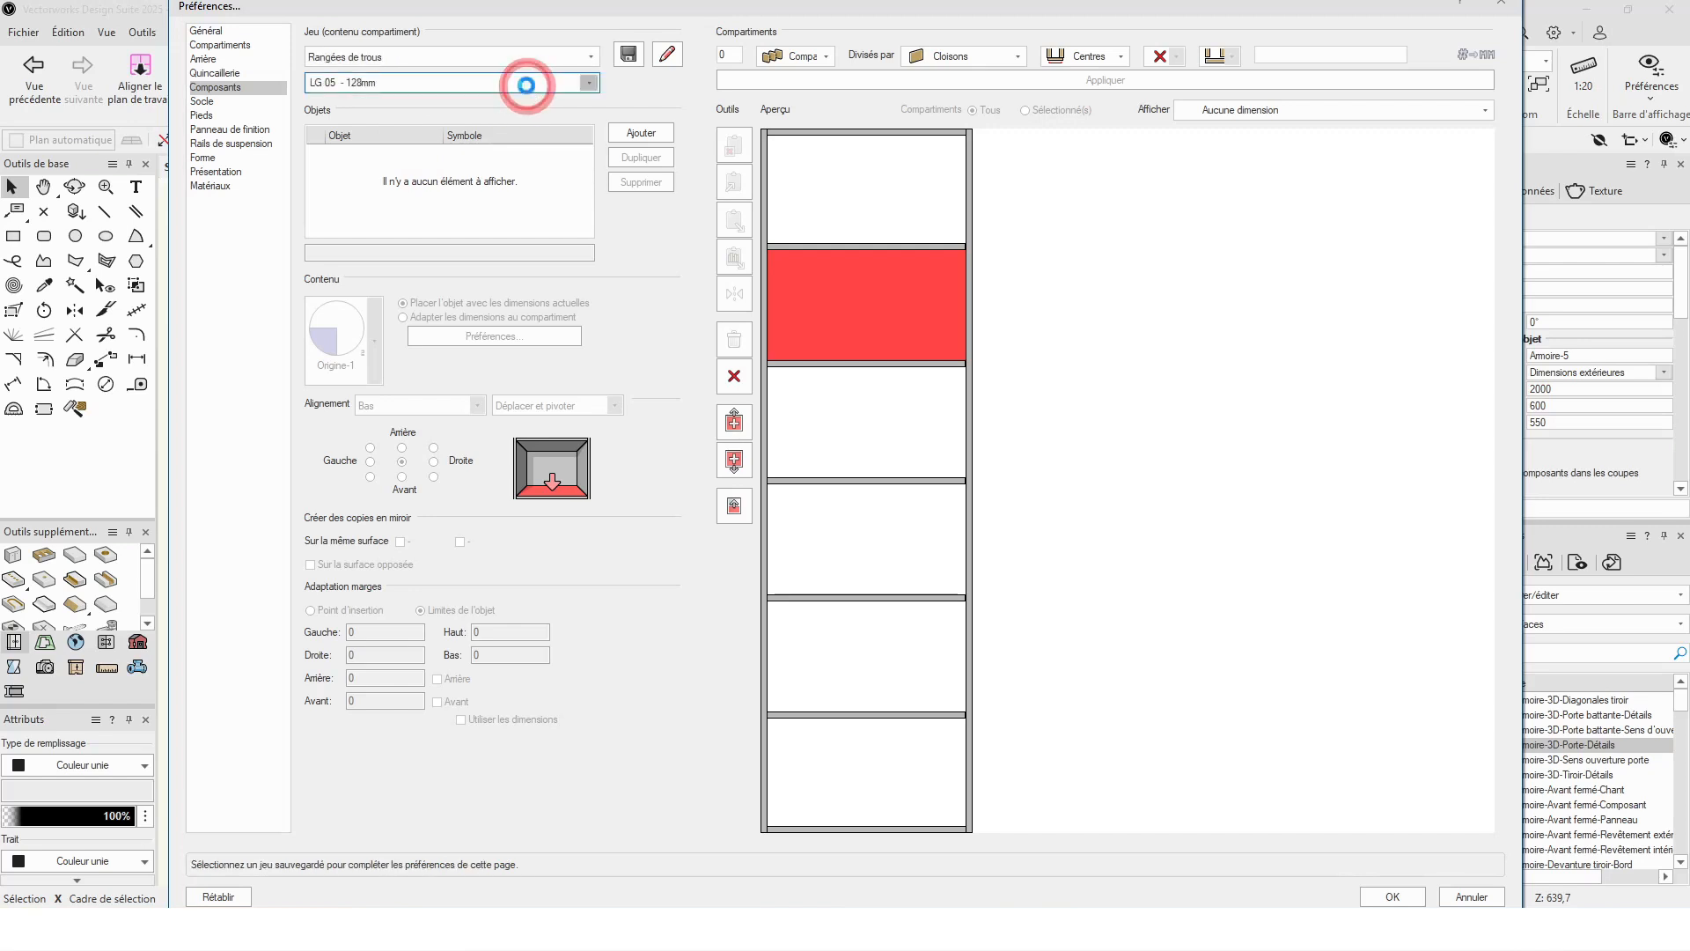
{"action": "left_click", "coordinate": [331, 169]}
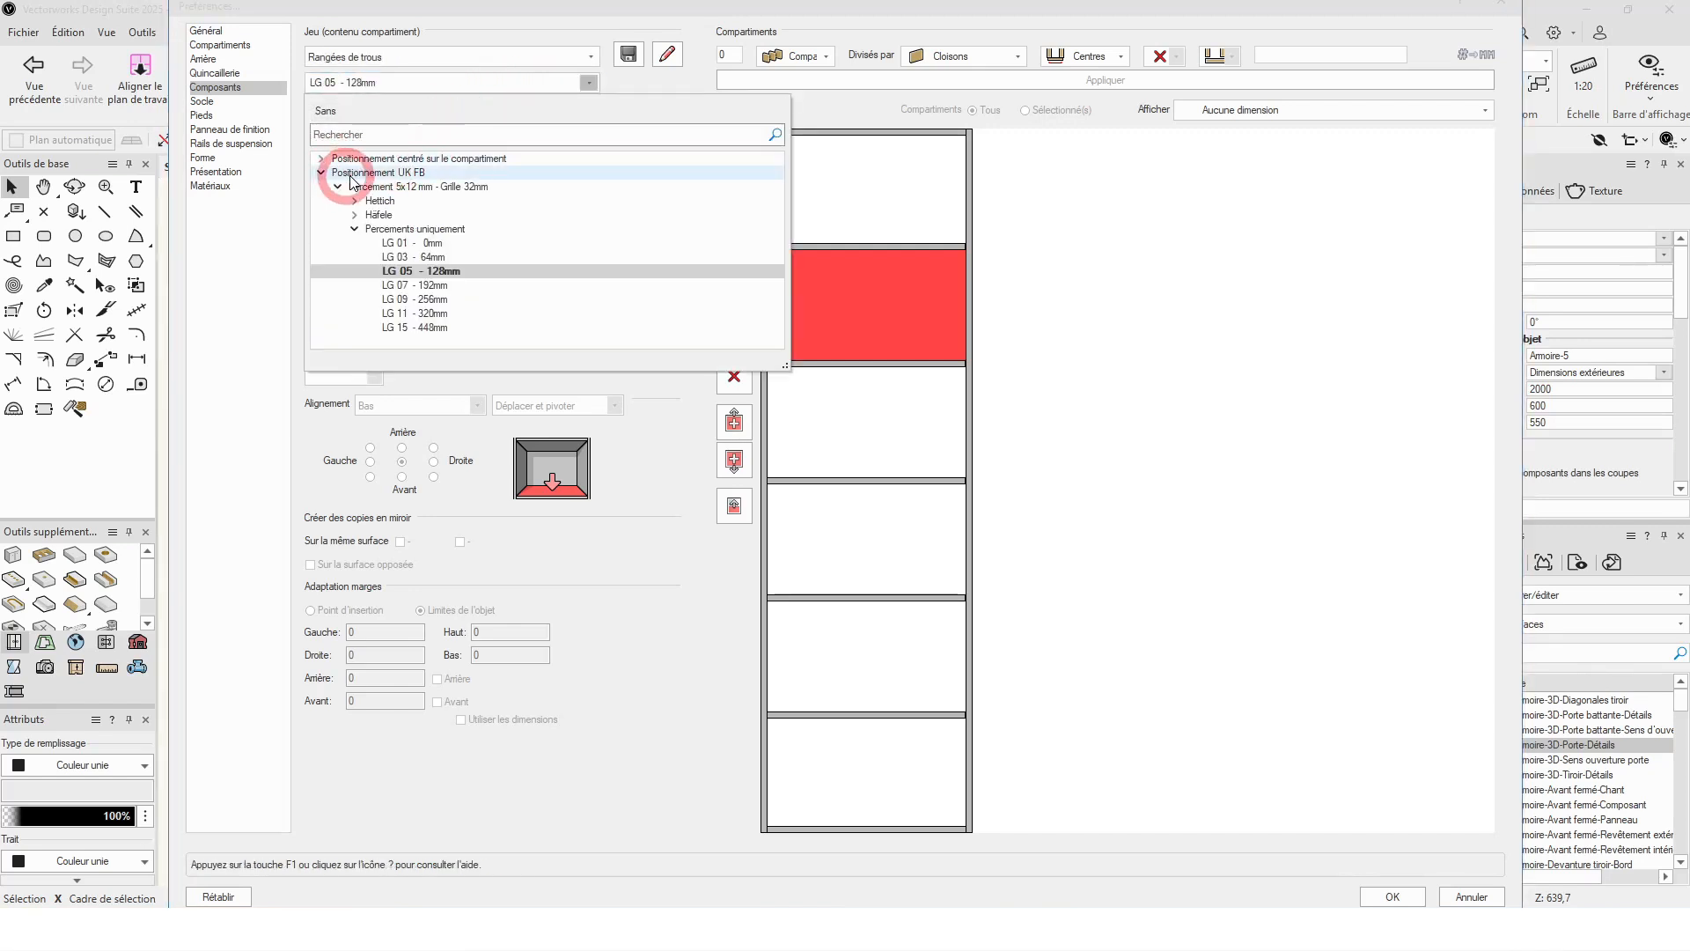
{"action": "left_click", "coordinate": [429, 176]}
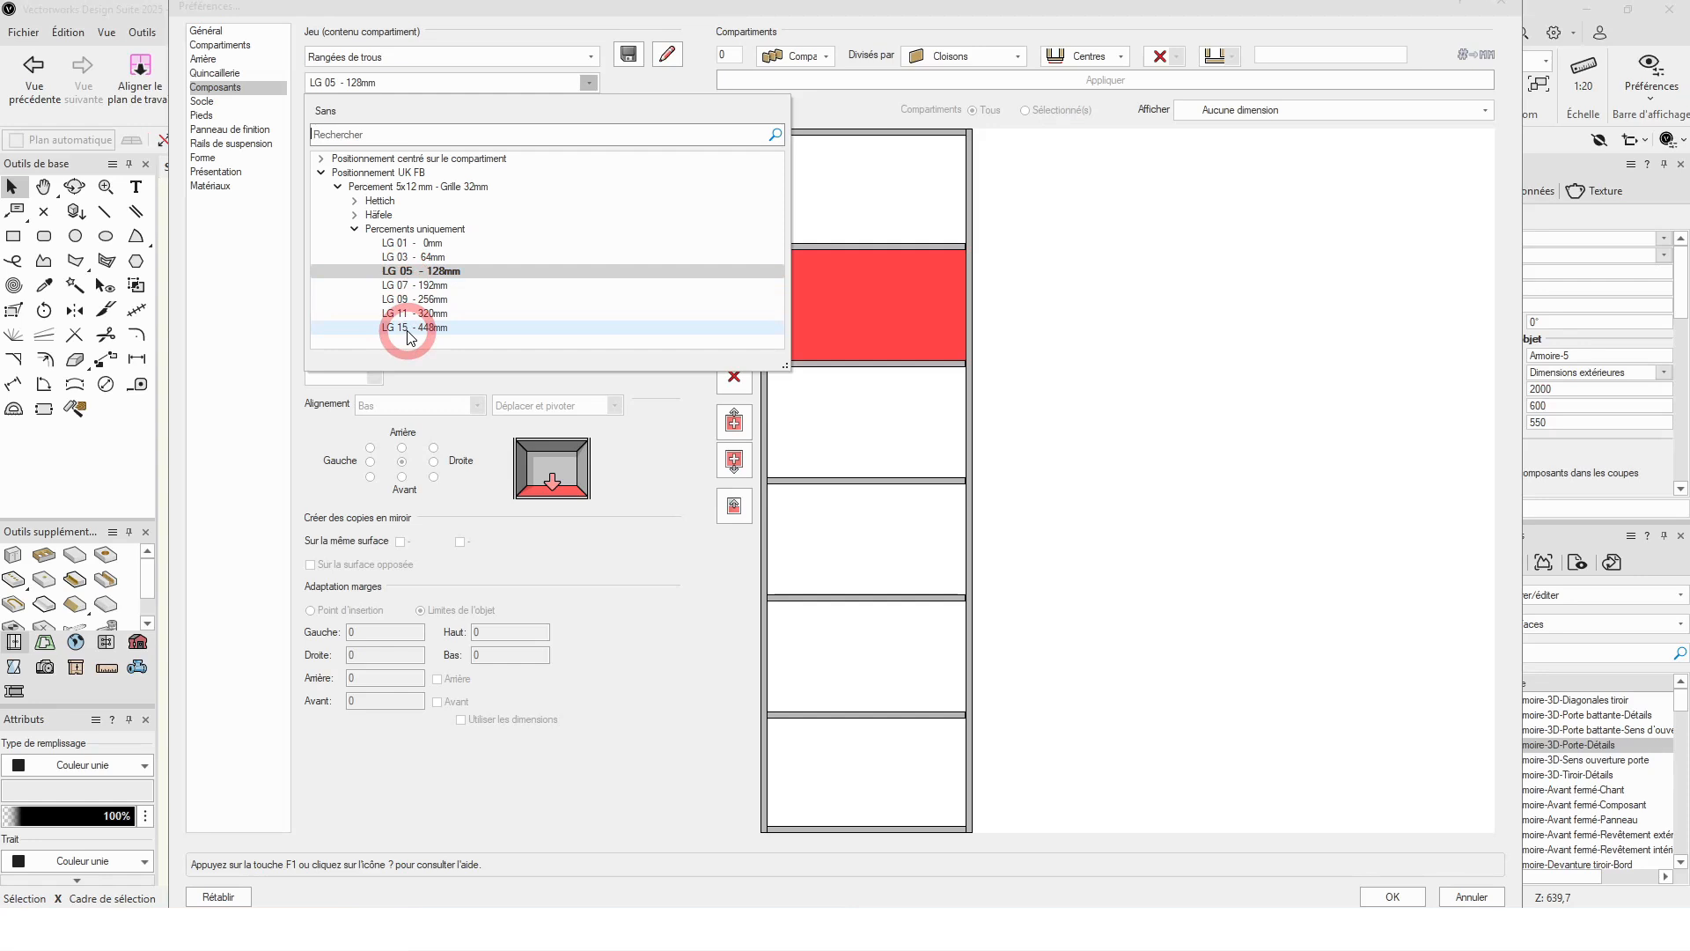
{"action": "left_click", "coordinate": [354, 202]}
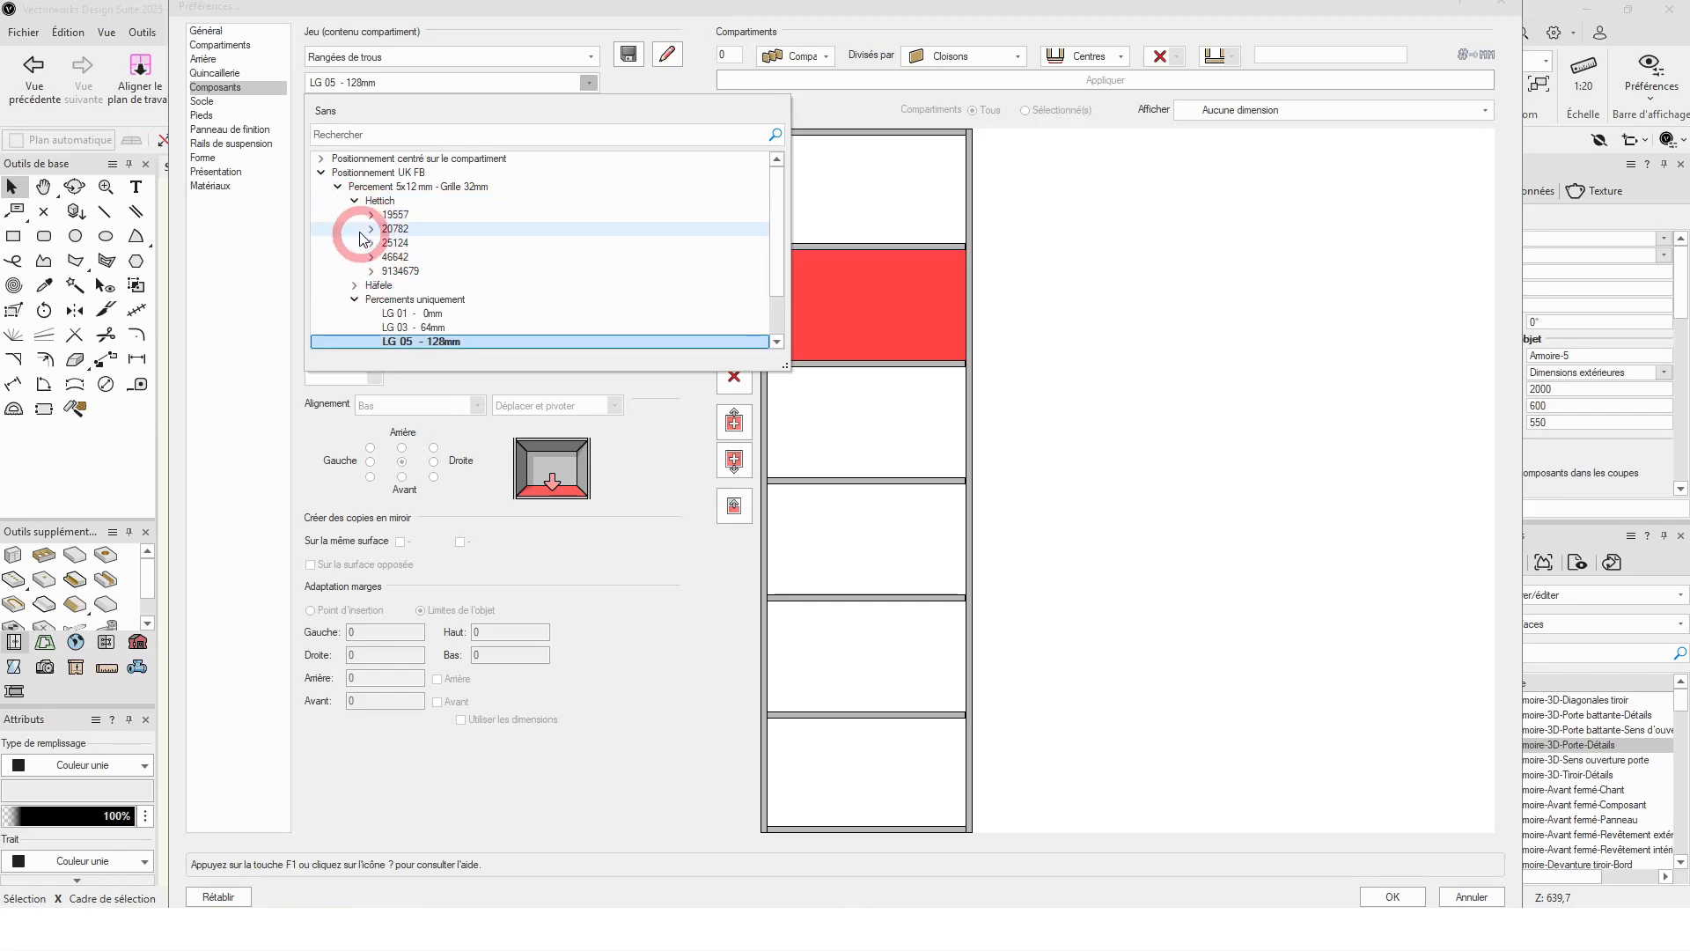
{"action": "left_click", "coordinate": [372, 229]}
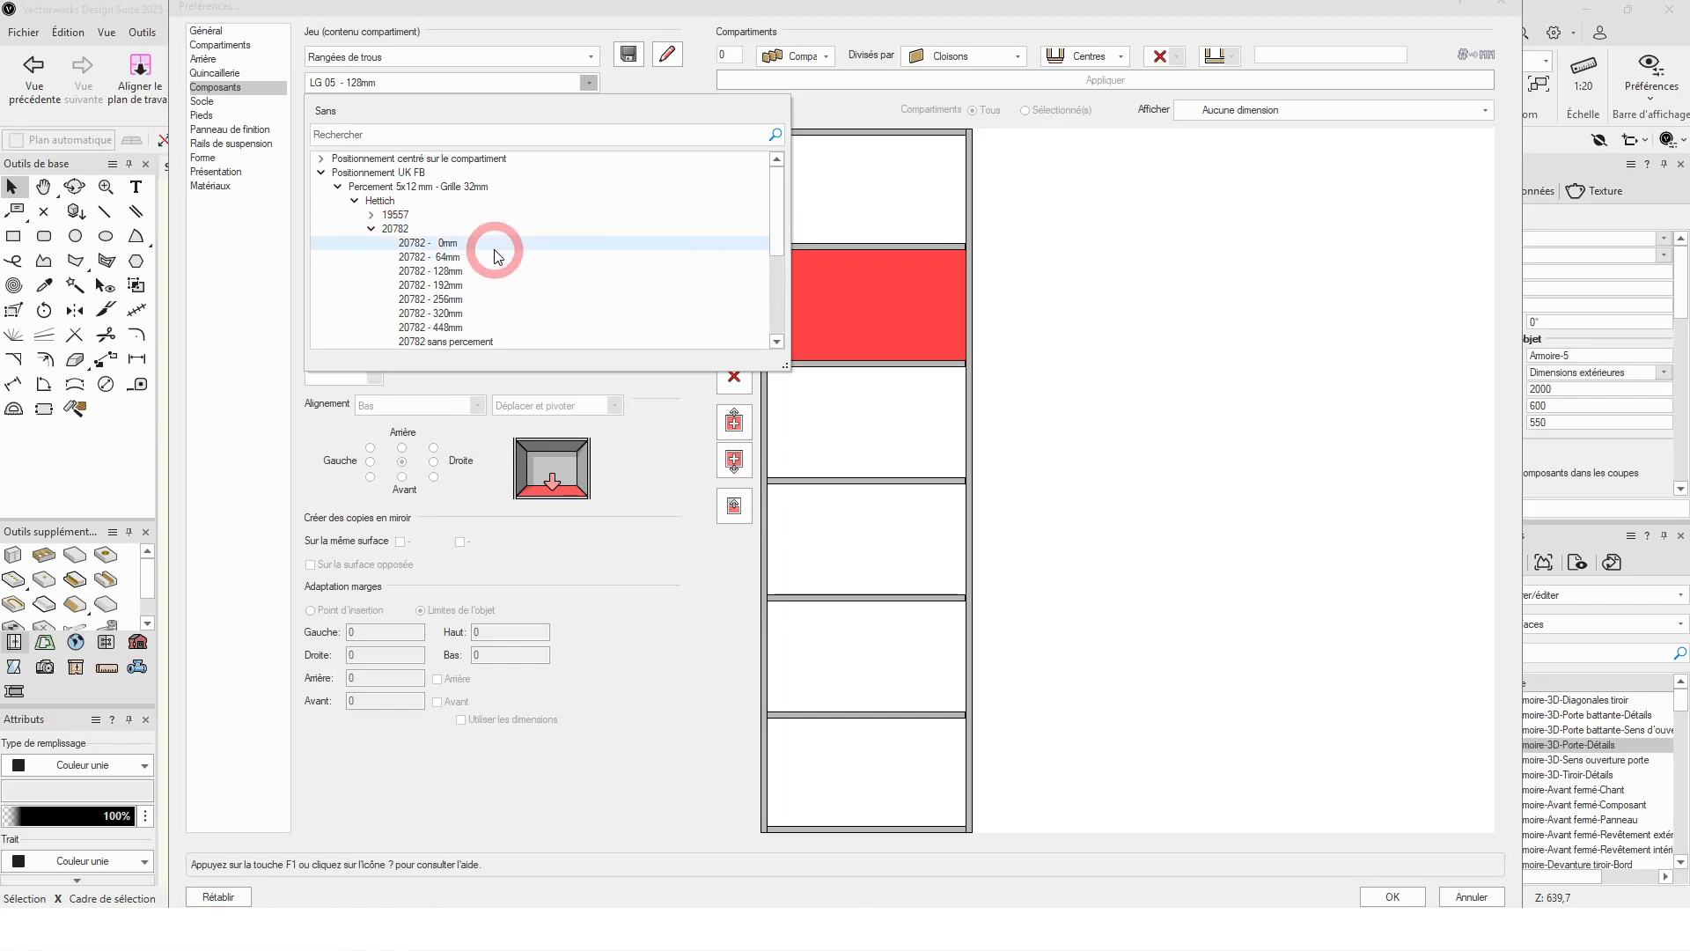
{"action": "scroll", "coordinate": [500, 238], "scroll_direction": "down", "scroll_amount": 1}
{"action": "left_click", "coordinate": [443, 230]}
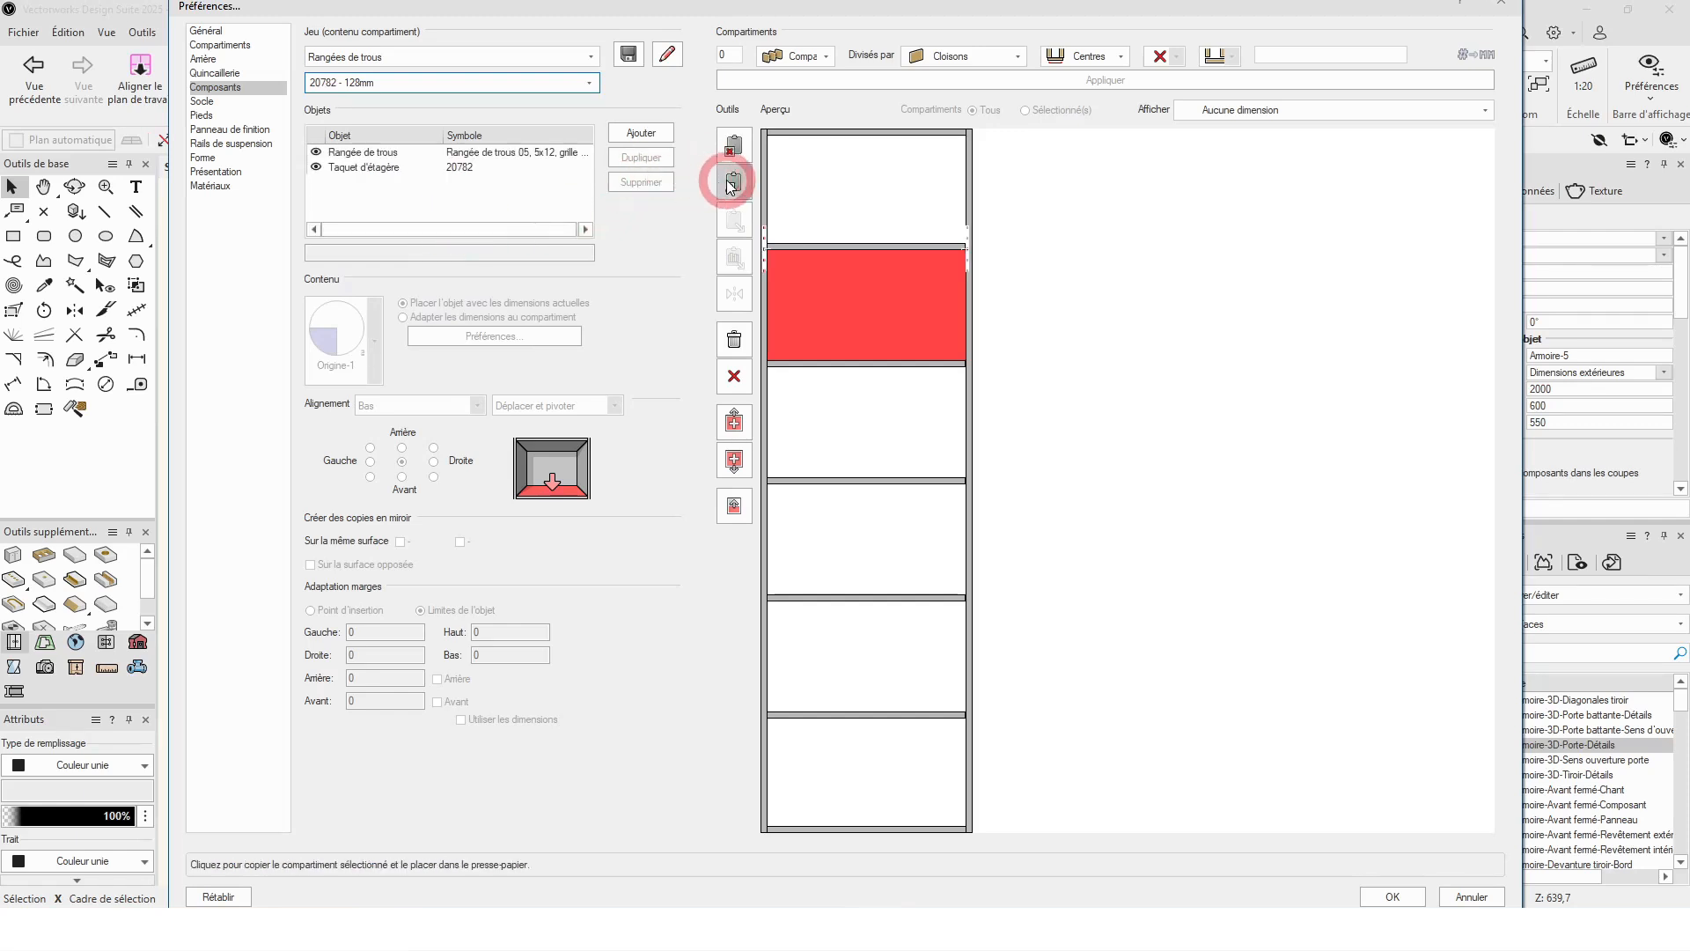
Step: Copy the compartment's hole row set to each of the four compartments below it and accept the shelf cabinet's preferences
{"action": "left_click", "coordinate": [730, 183]}
{"action": "left_click", "coordinate": [830, 415]}
{"action": "left_click", "coordinate": [736, 218]}
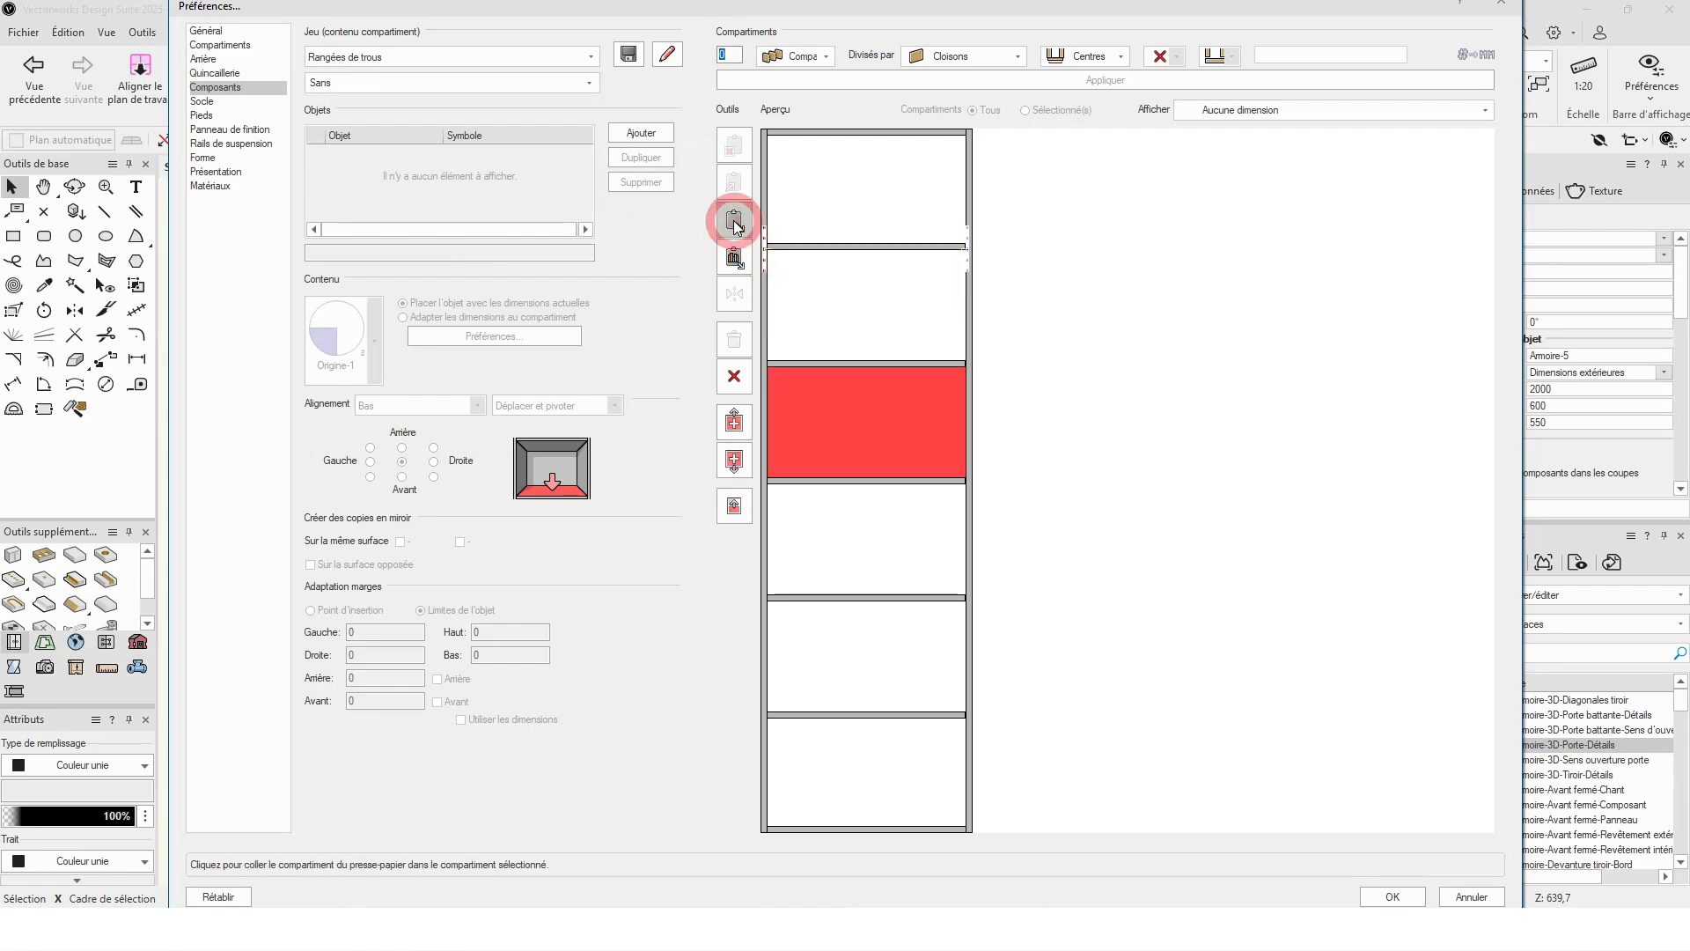
{"action": "left_click", "coordinate": [840, 575]}
{"action": "left_click", "coordinate": [738, 224]}
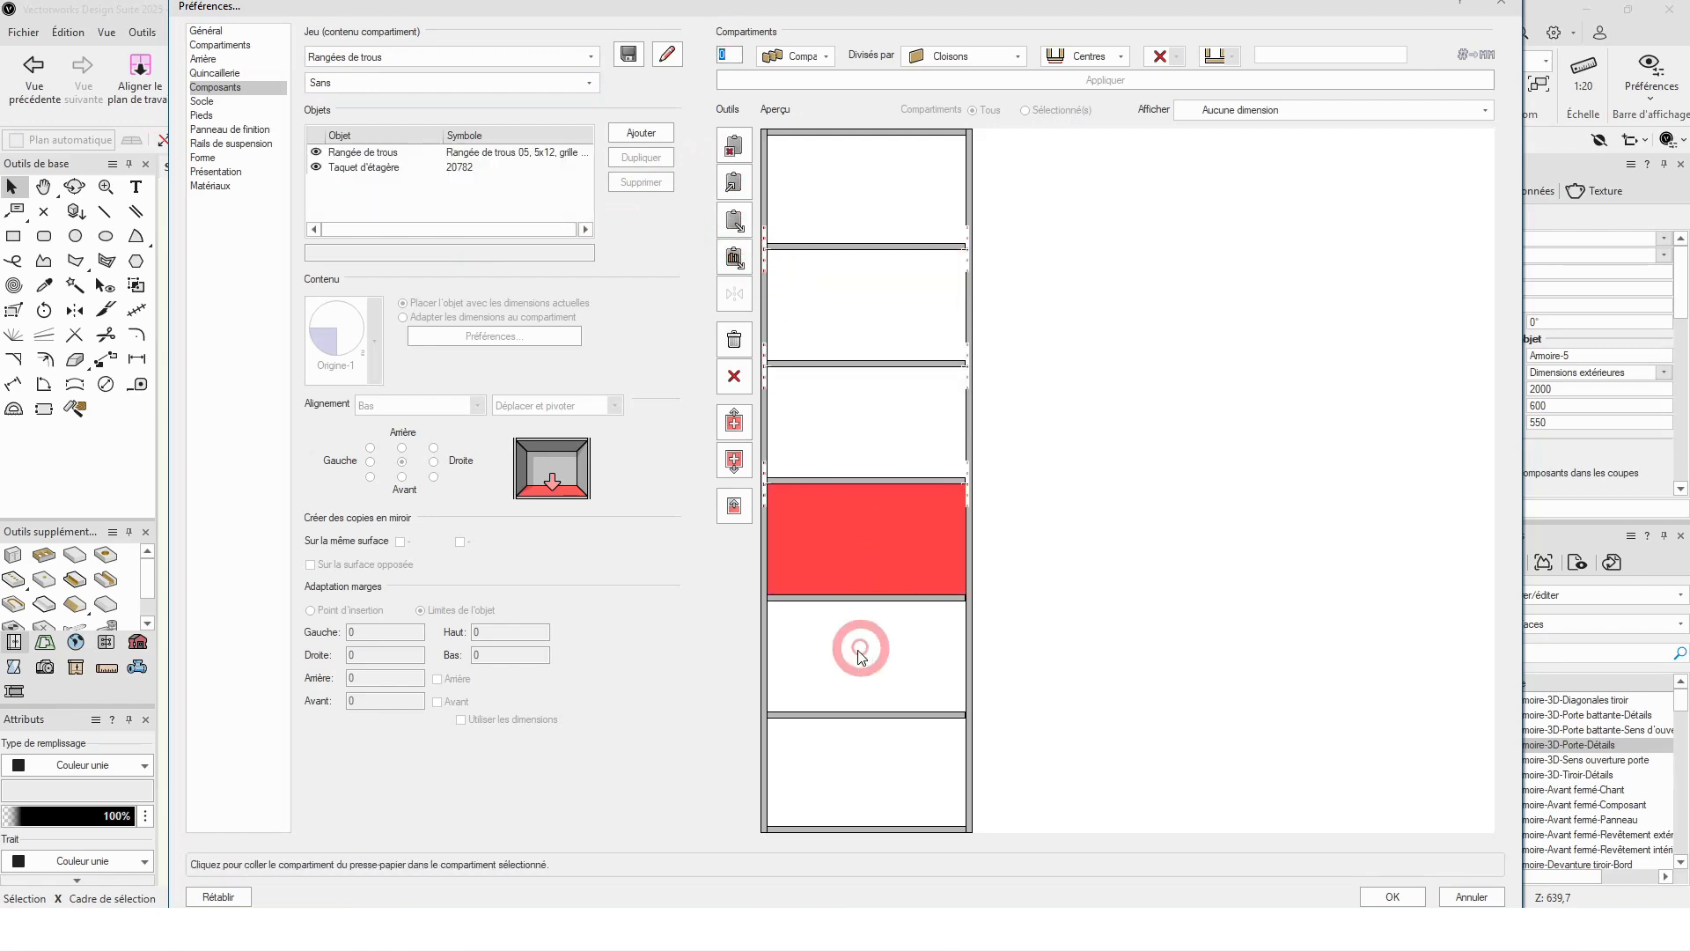
{"action": "left_click", "coordinate": [852, 665]}
{"action": "left_click", "coordinate": [737, 227]}
{"action": "left_click", "coordinate": [836, 786]}
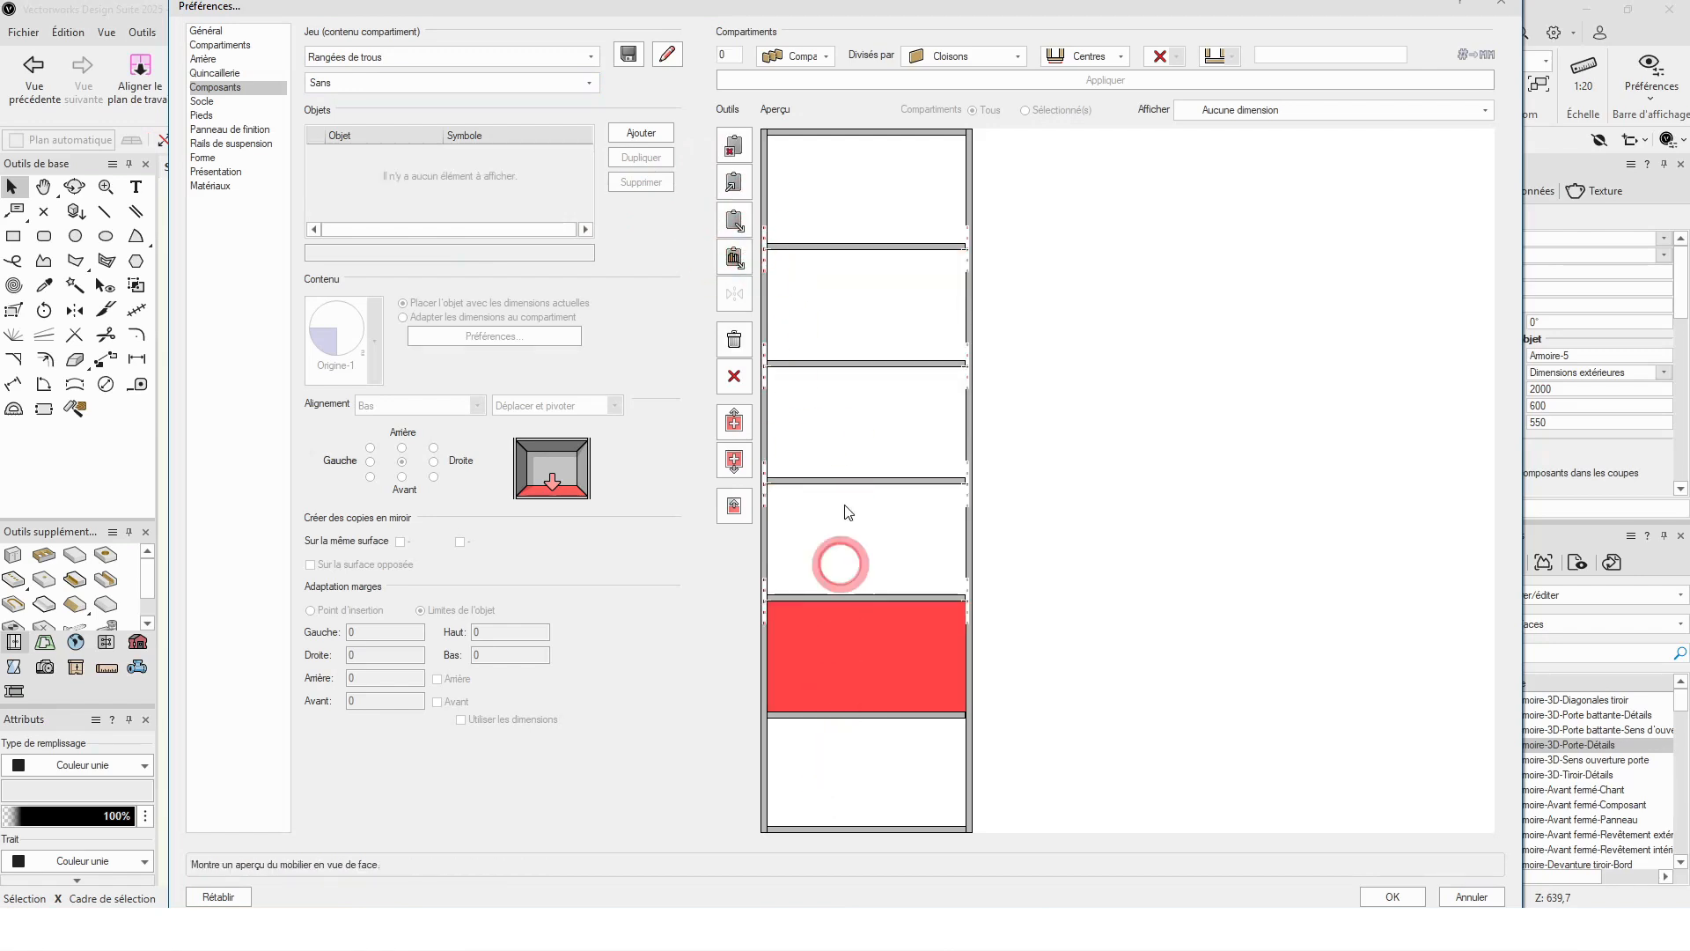
{"action": "left_click", "coordinate": [744, 223]}
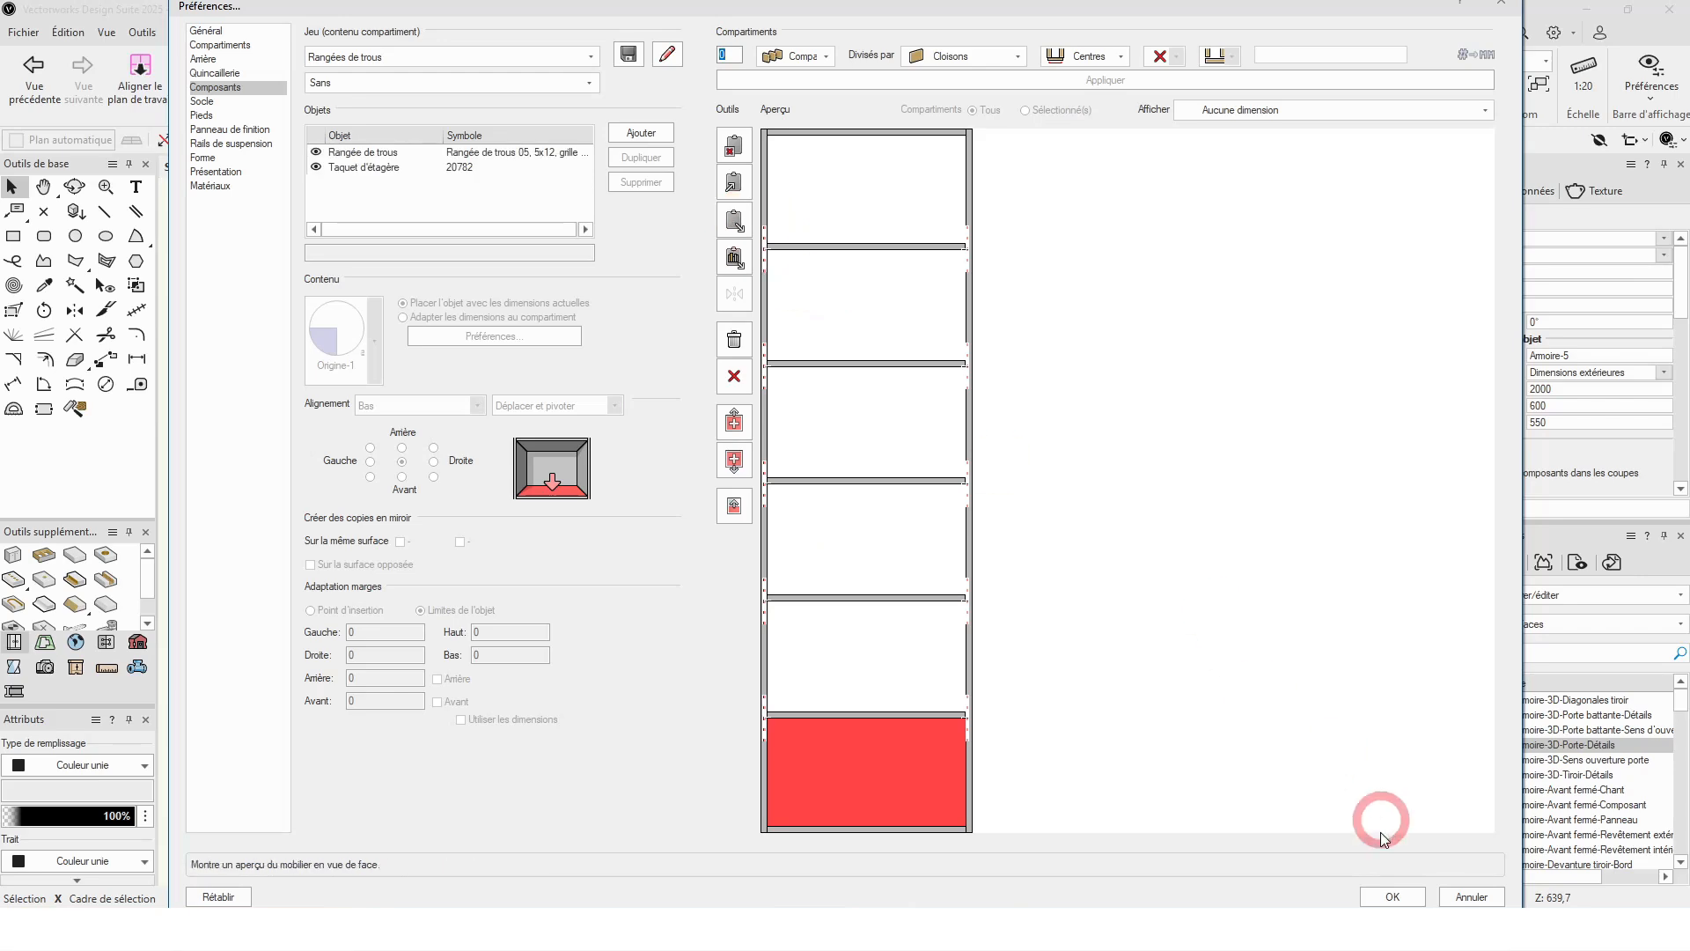
{"action": "left_click", "coordinate": [1408, 896]}
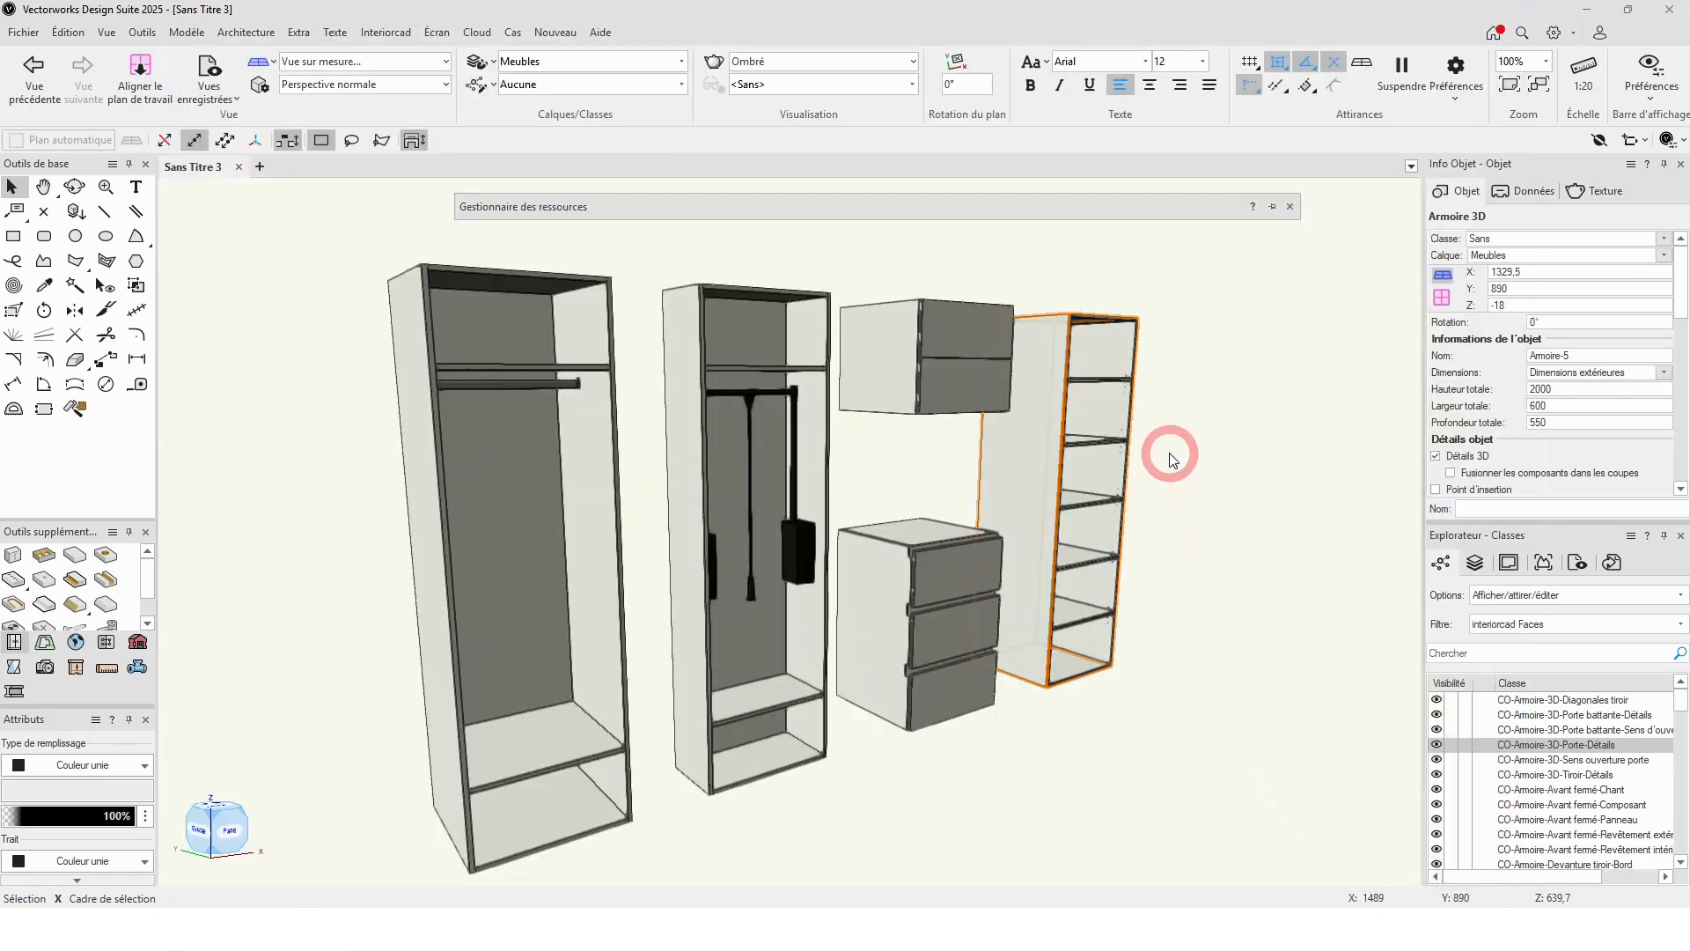
Step: Select all five cabinets and generate their interiorcad hardware list (Liste quincaillerie)
{"action": "scroll", "coordinate": [1141, 396], "scroll_direction": "up", "scroll_amount": 3}
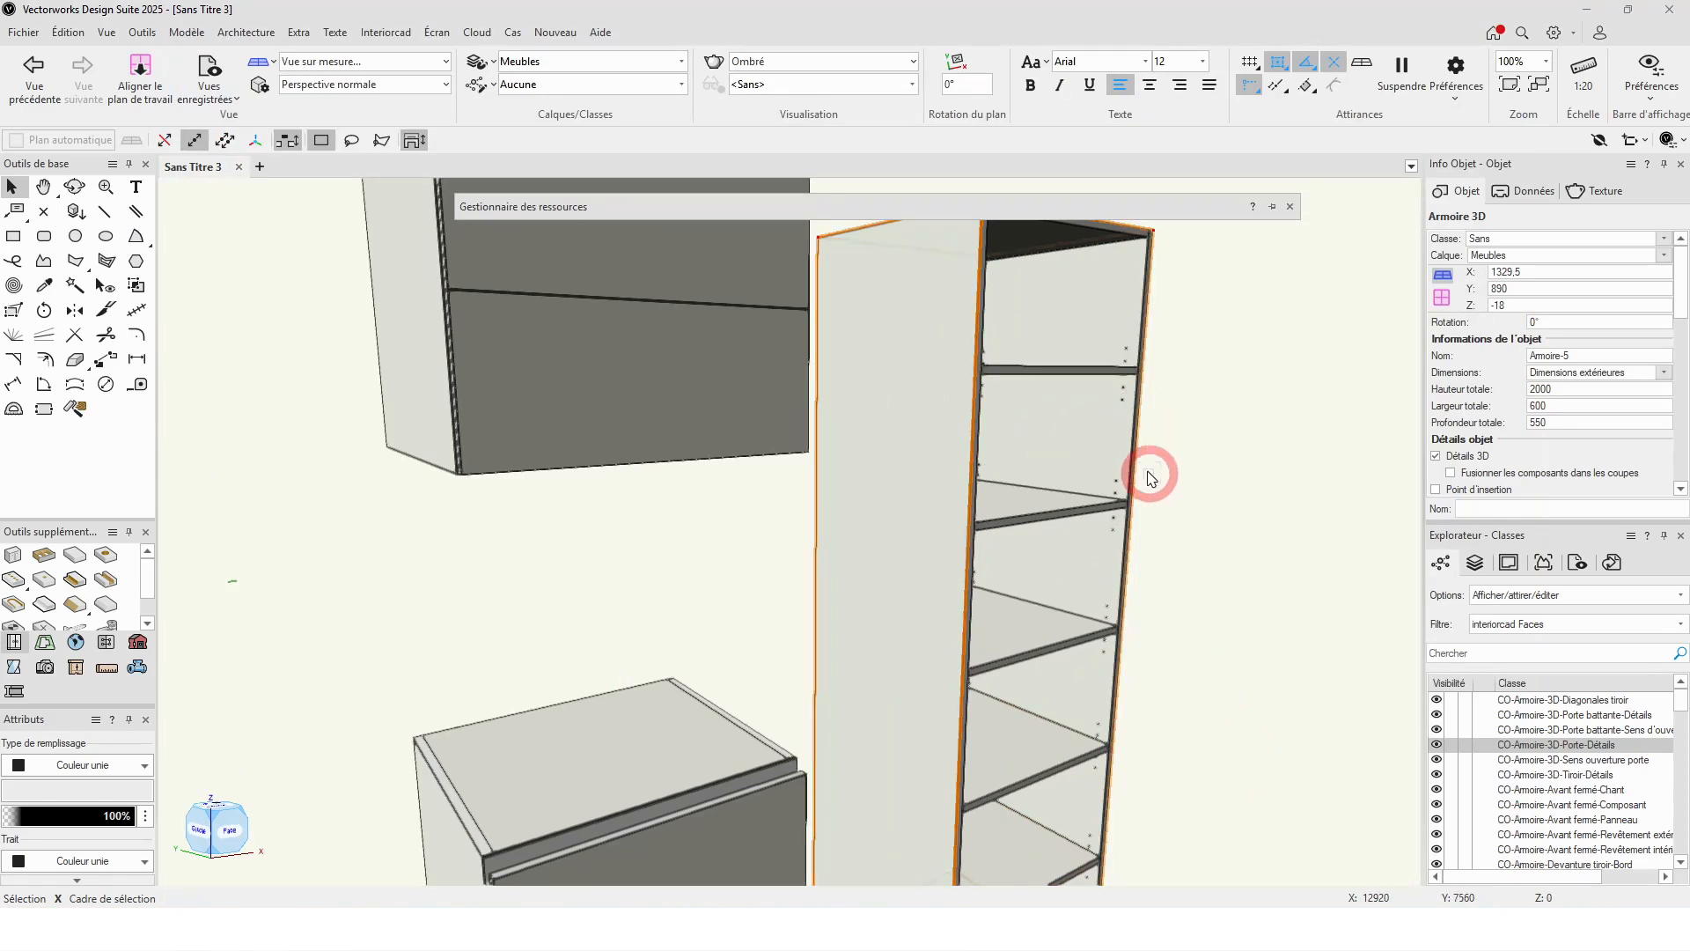
{"action": "key", "text": "shift+c"}
{"action": "left_click_drag", "start_coordinate": [1177, 585], "coordinate": [1094, 478]}
{"action": "key", "text": "x"}
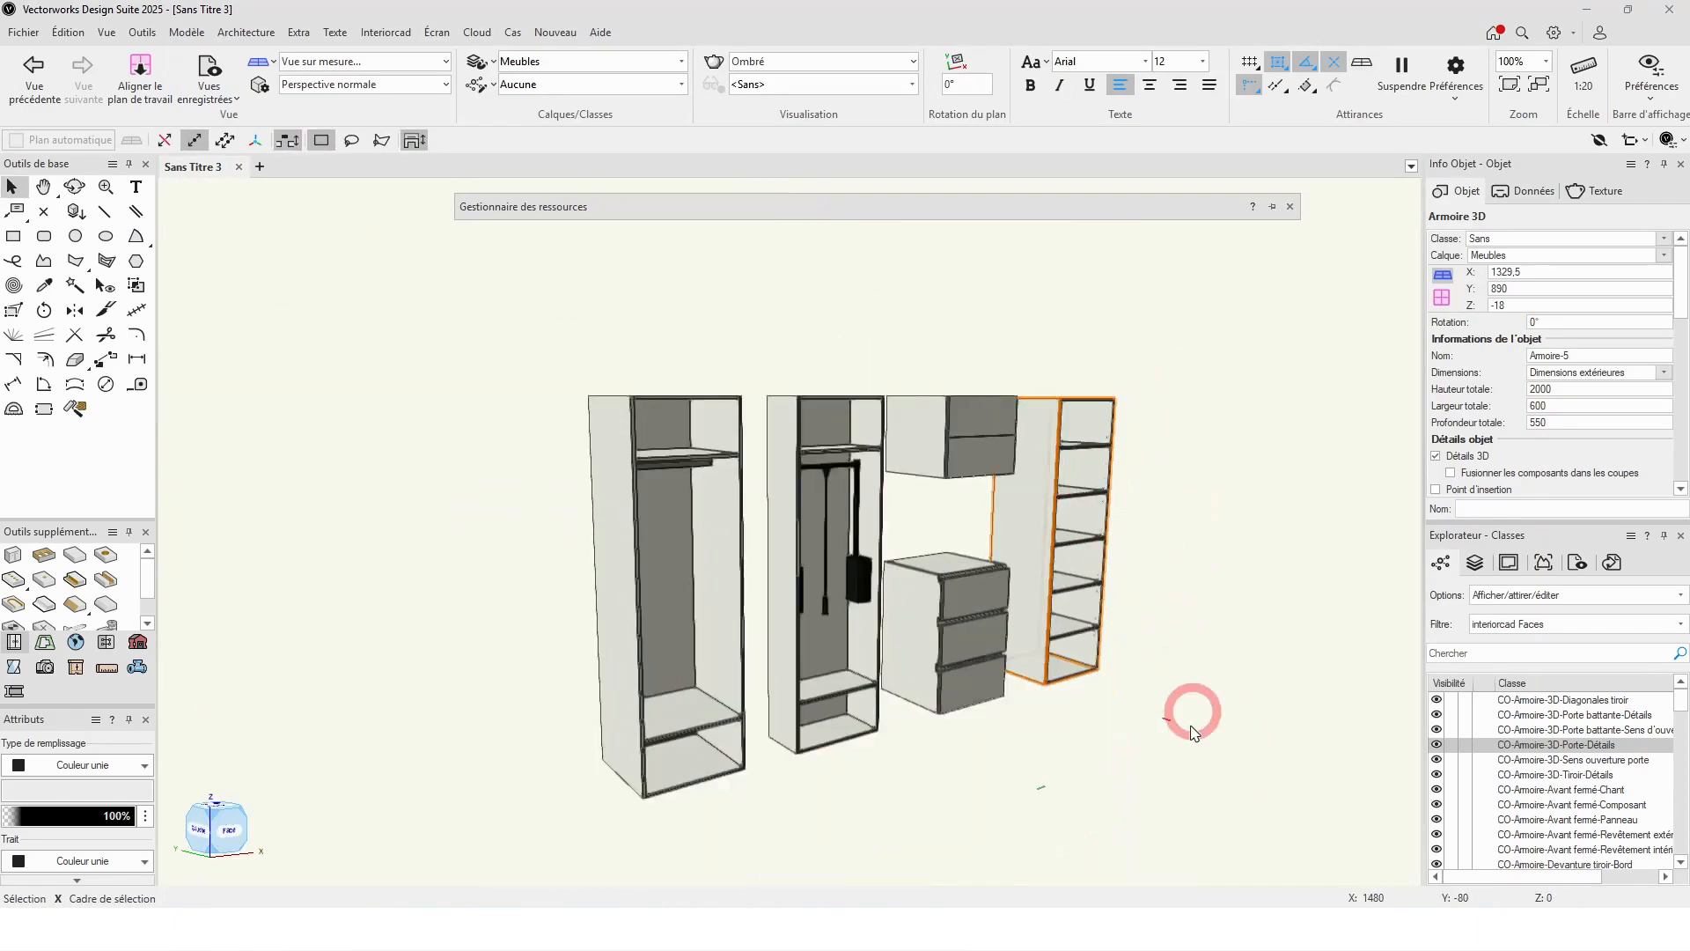
{"action": "left_click", "coordinate": [1241, 858]}
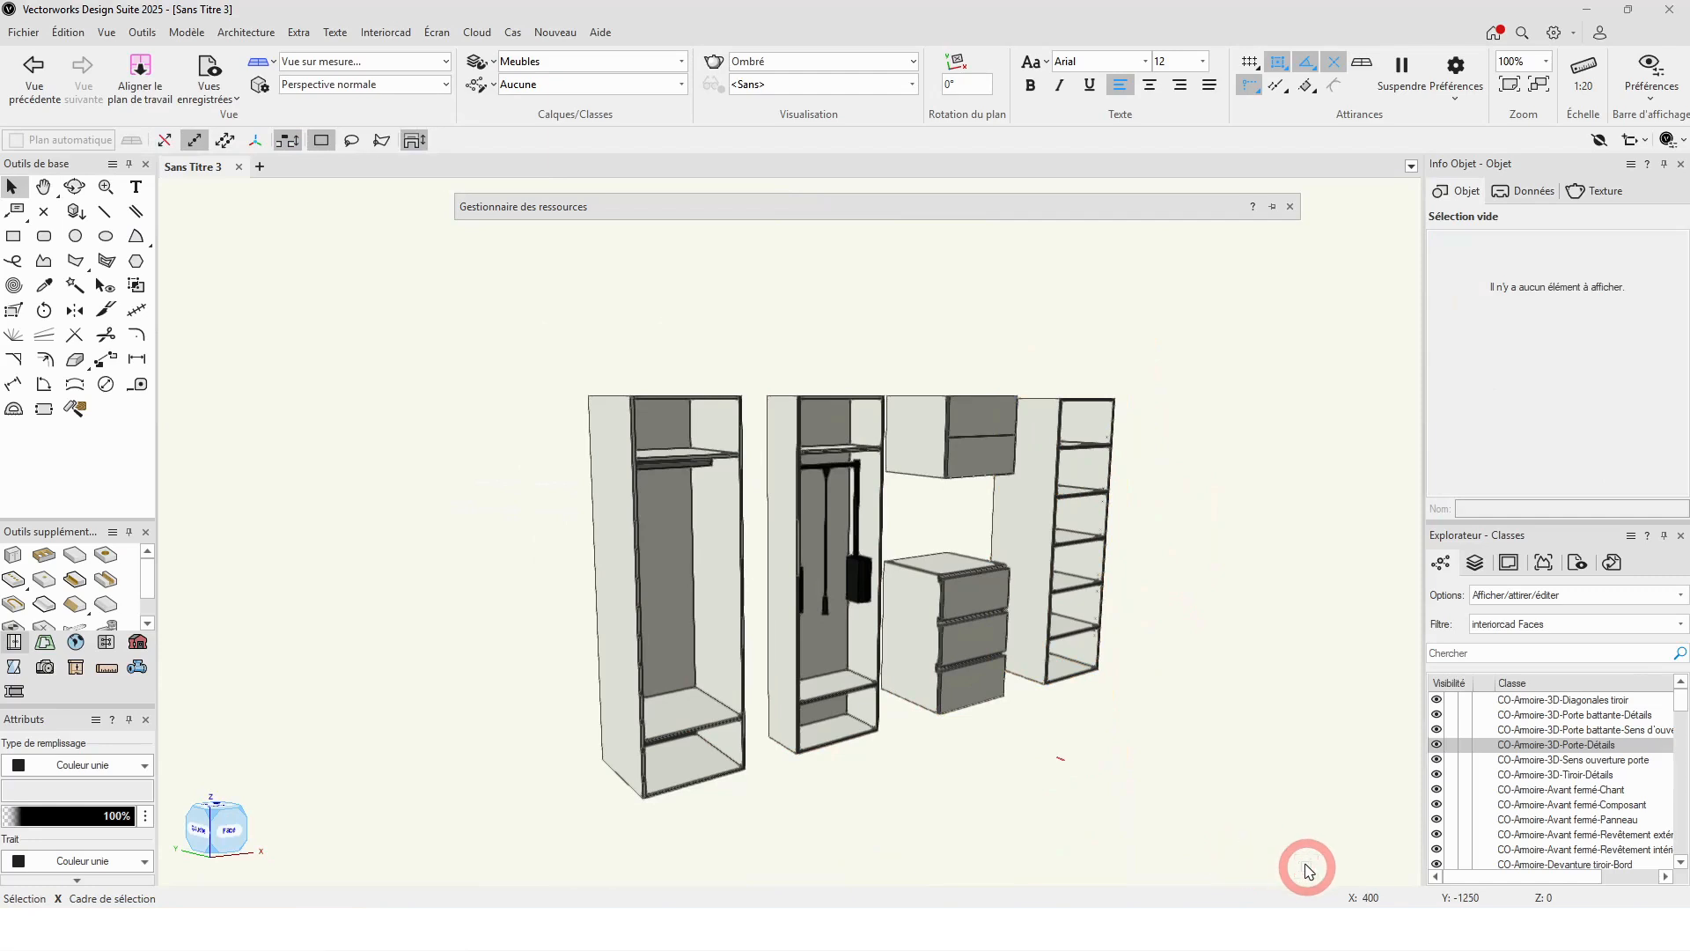
{"action": "left_click_drag", "start_coordinate": [1307, 870], "coordinate": [499, 355]}
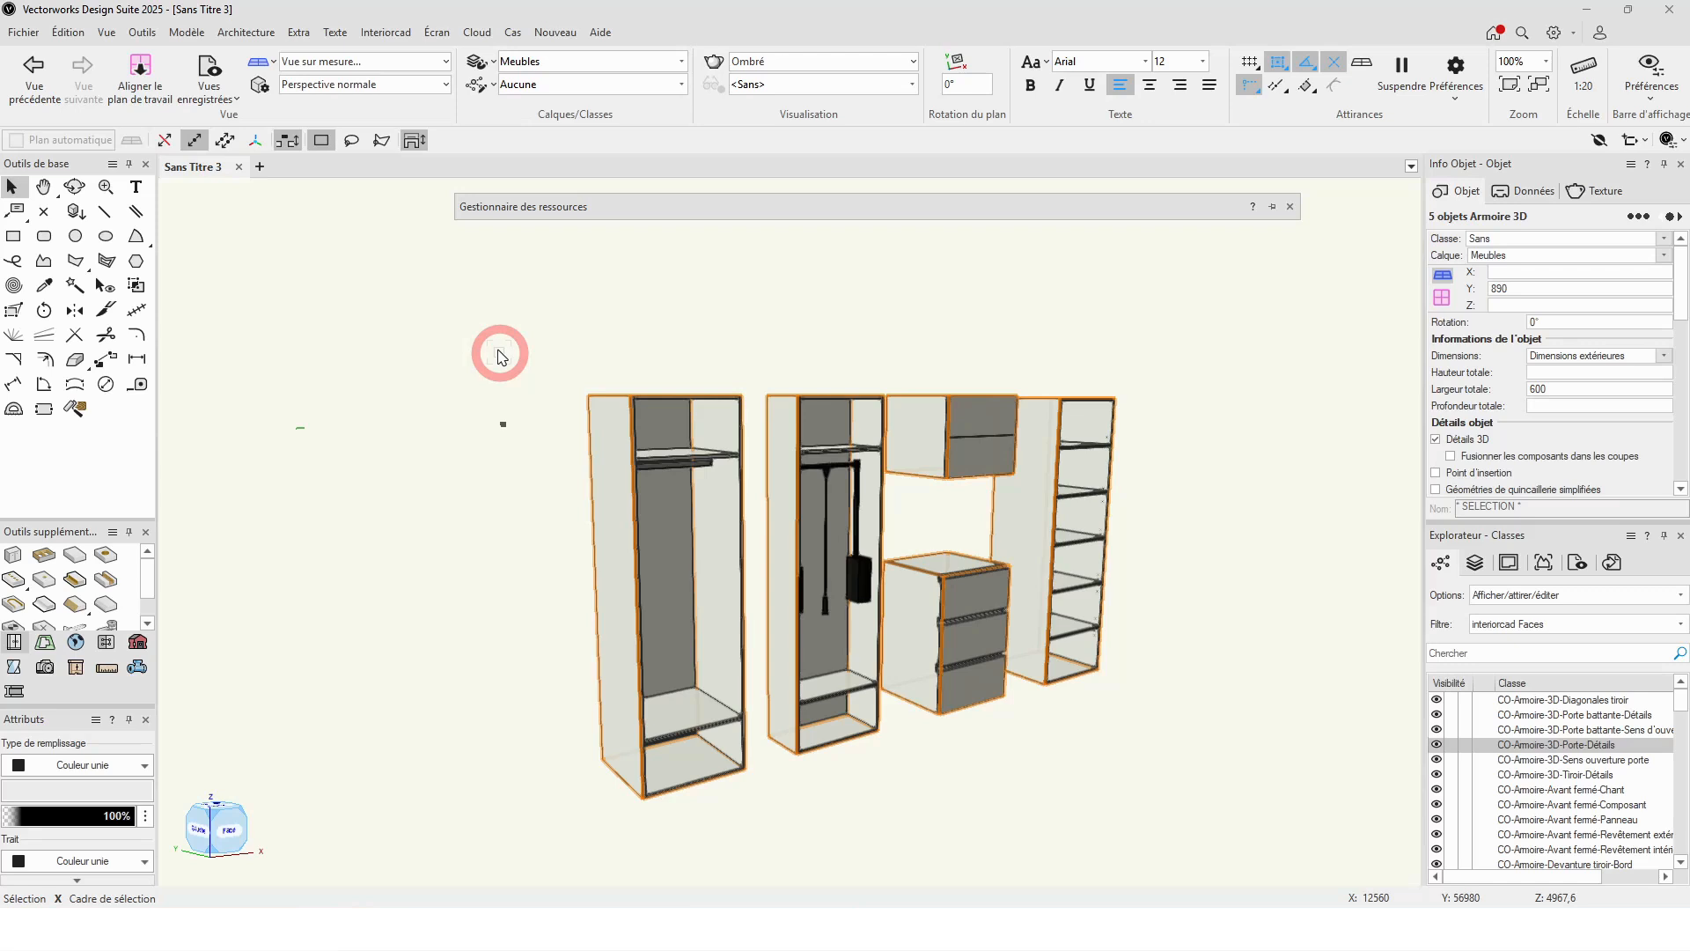
{"action": "left_click", "coordinate": [385, 33]}
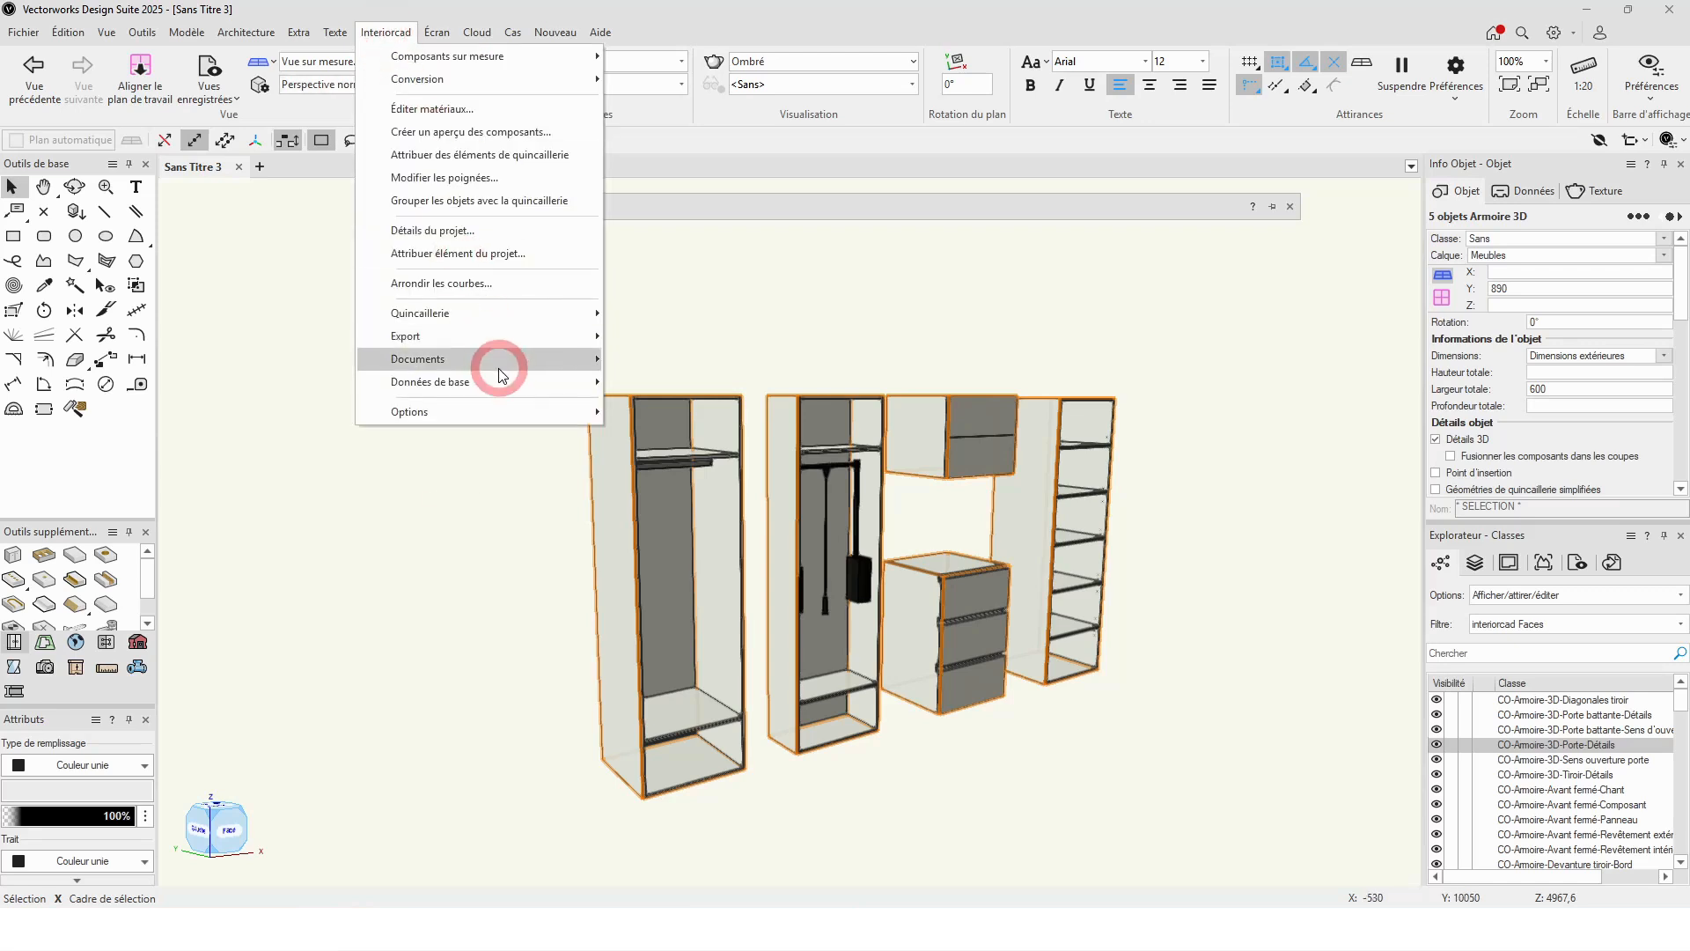
{"action": "mouse_move", "coordinate": [501, 358]}
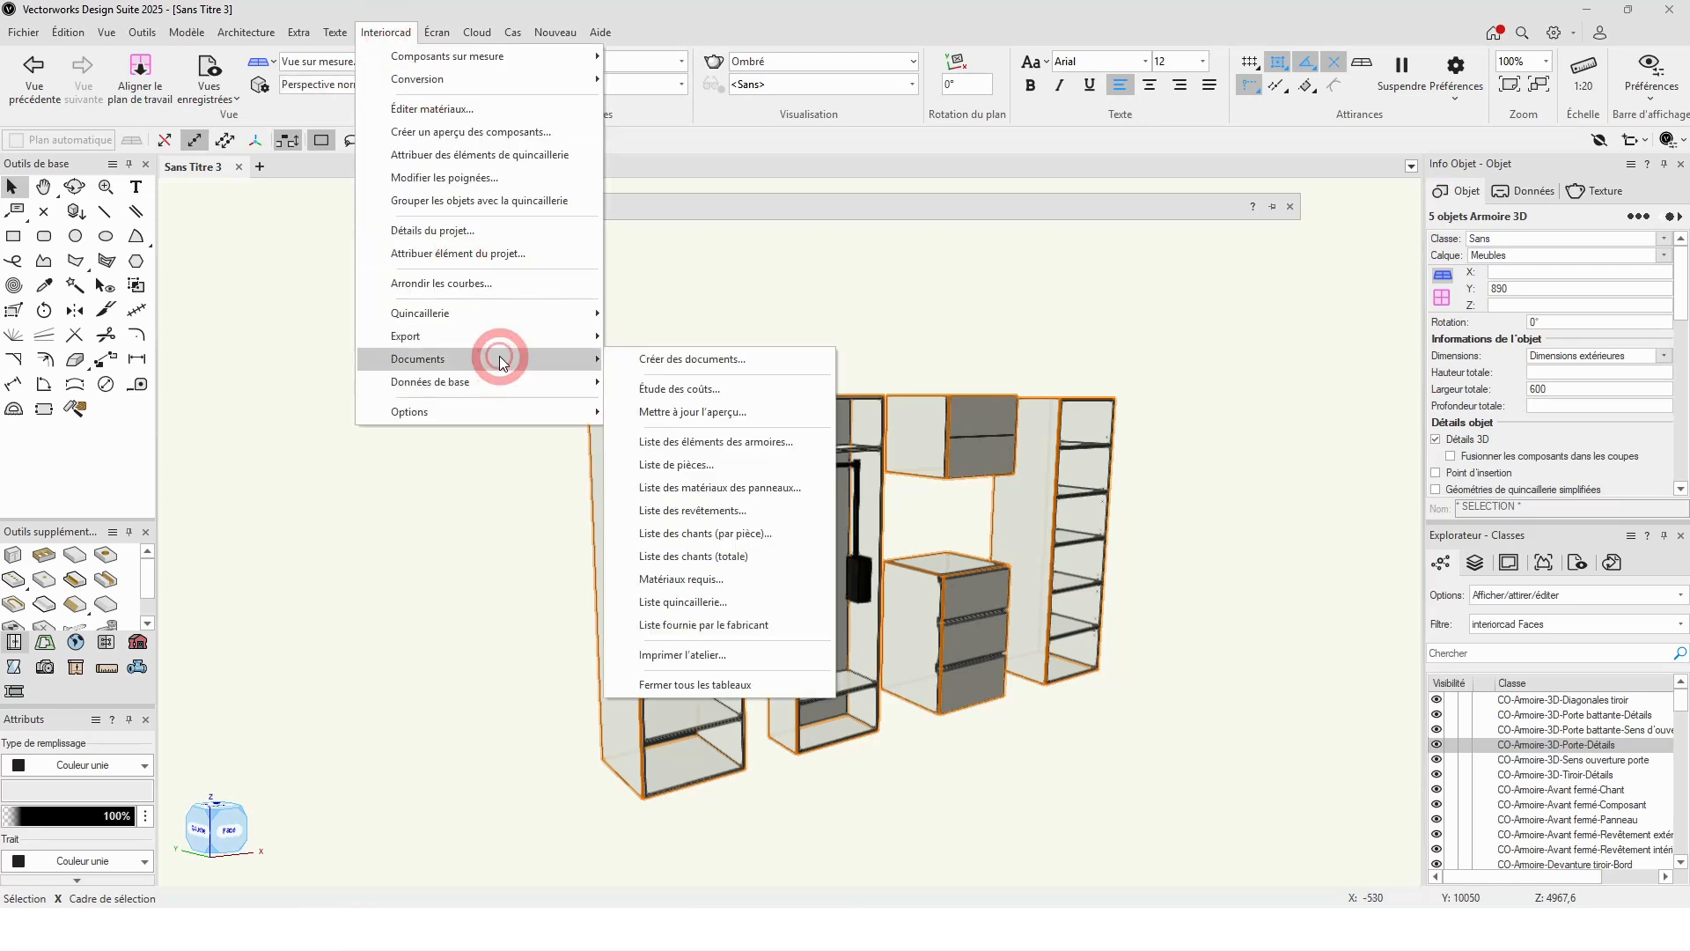
{"action": "left_click", "coordinate": [730, 587]}
{"action": "left_click", "coordinate": [858, 595]}
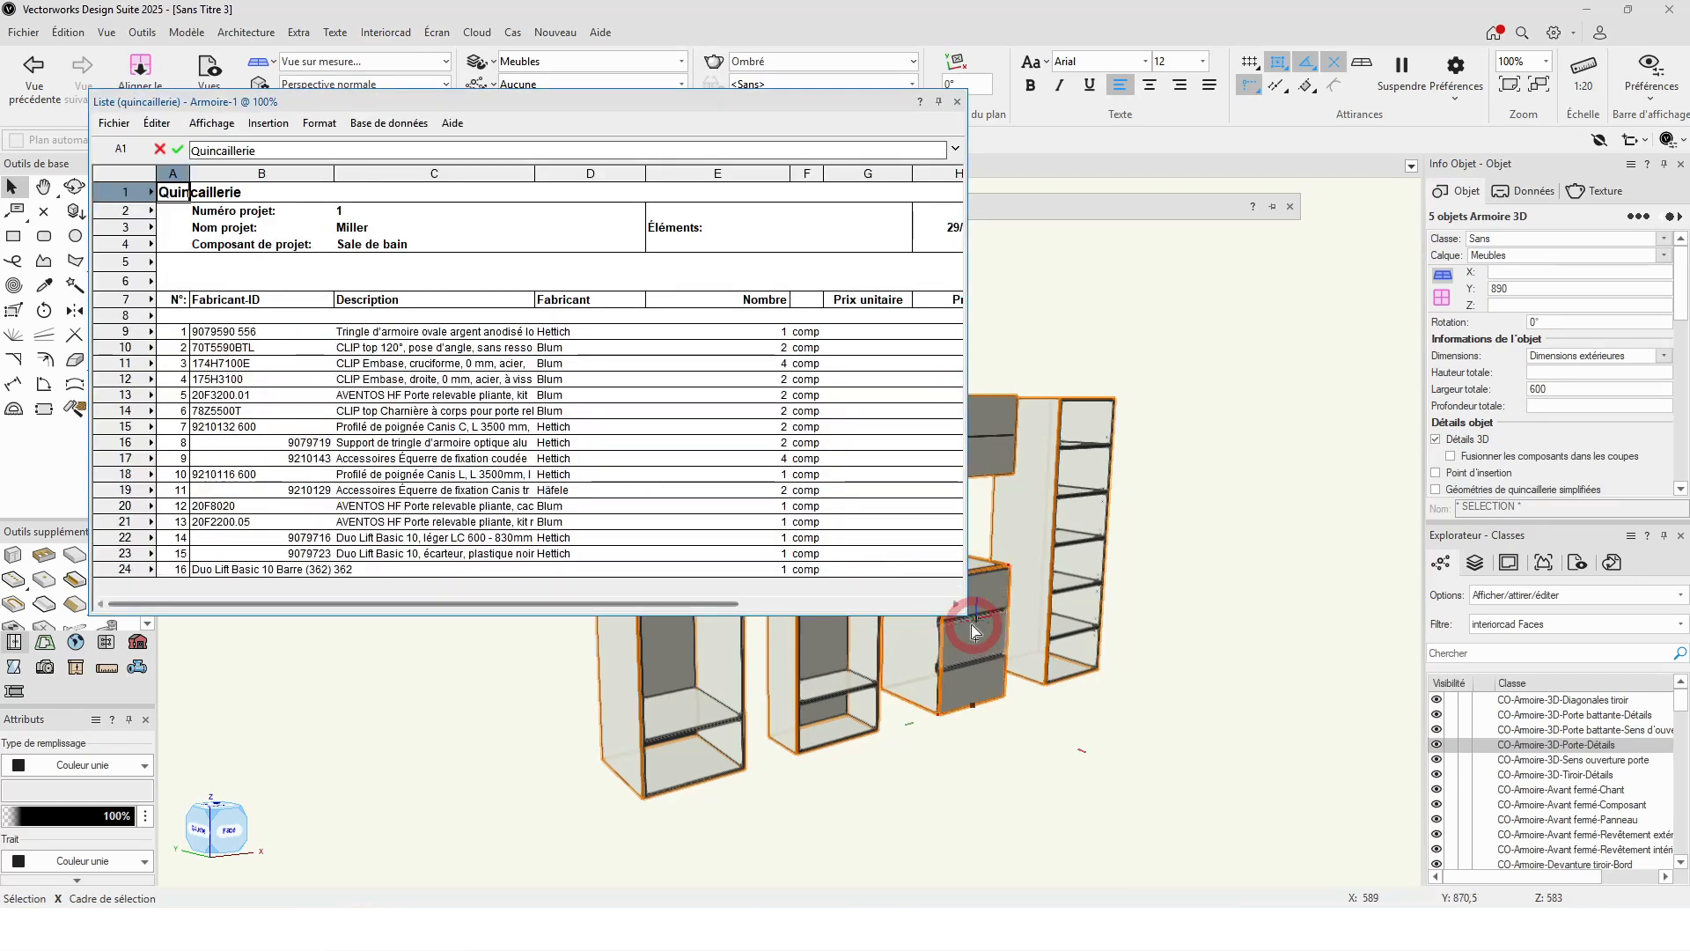
Step: Enlarge the hardware list window, widen its Description column to fit the full texts, and return to the drawing with nothing selected
{"action": "left_click_drag", "start_coordinate": [966, 613], "coordinate": [1392, 784]}
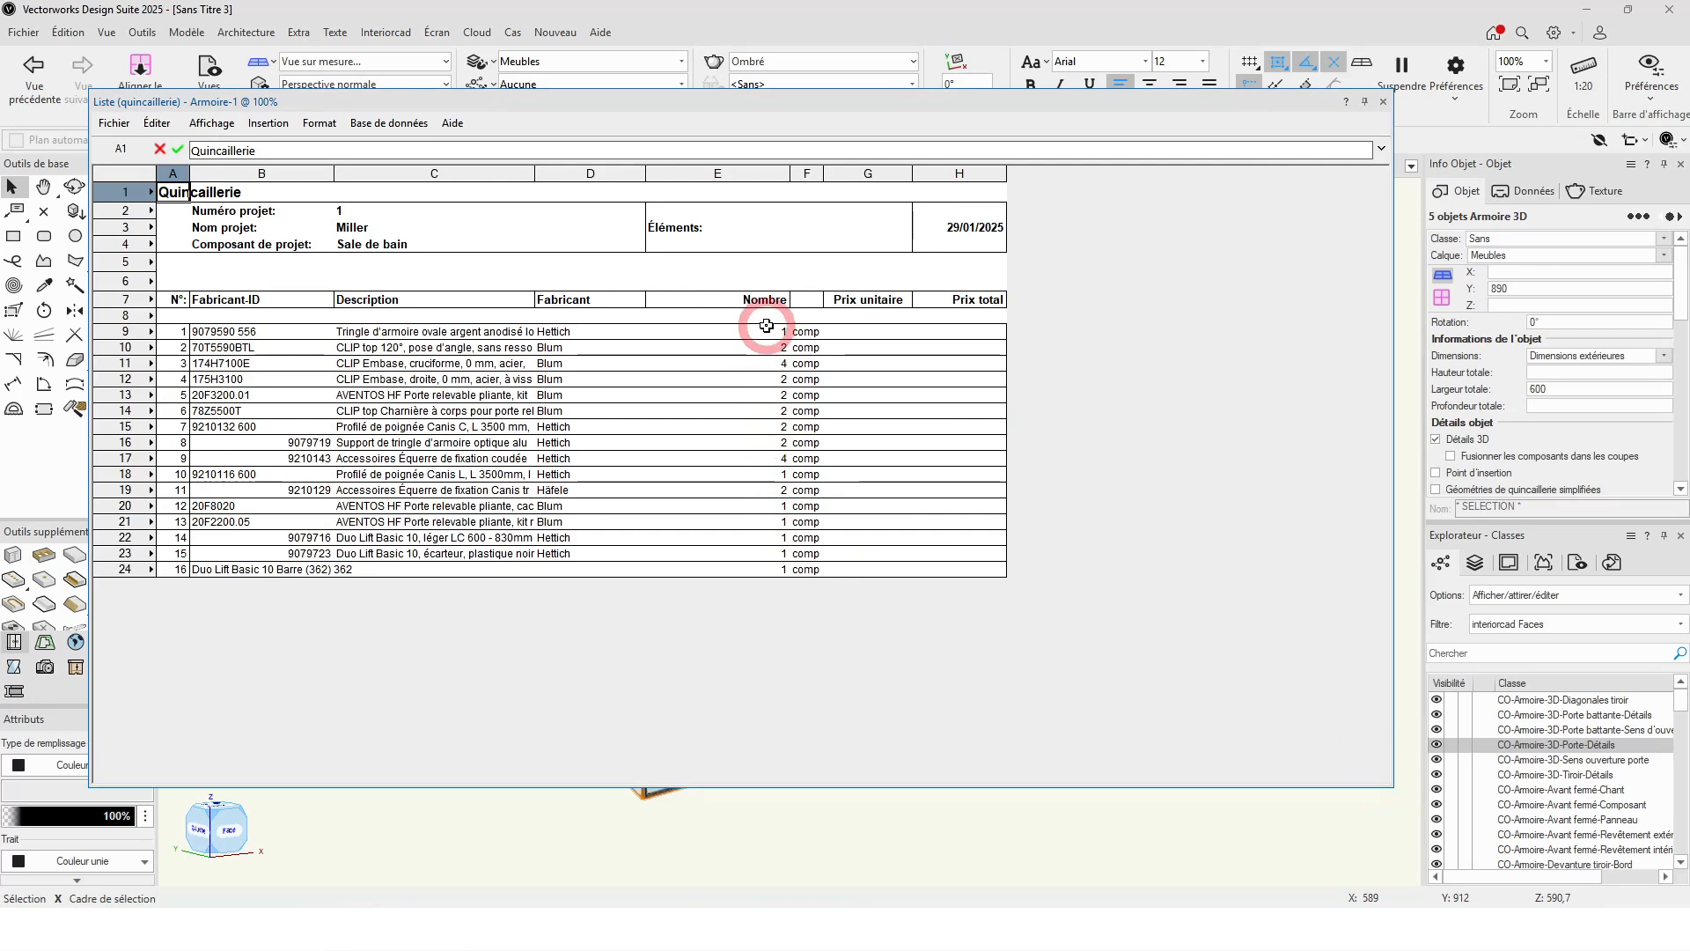
{"action": "left_click_drag", "start_coordinate": [534, 173], "coordinate": [733, 186]}
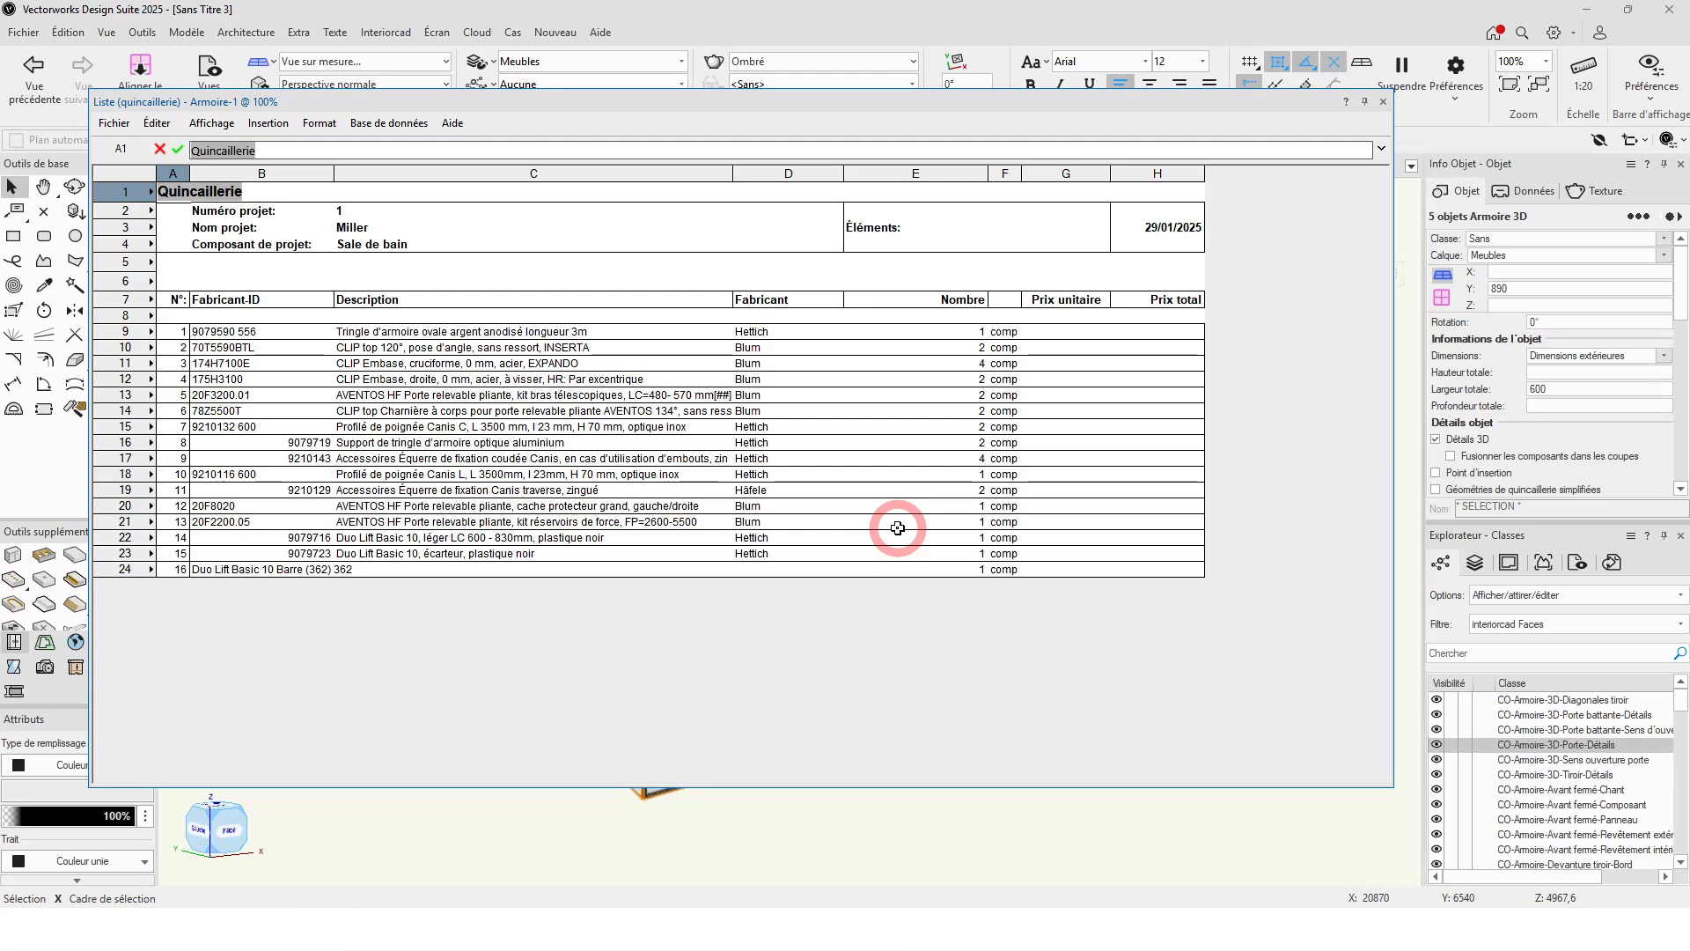
{"action": "left_click", "coordinate": [927, 764]}
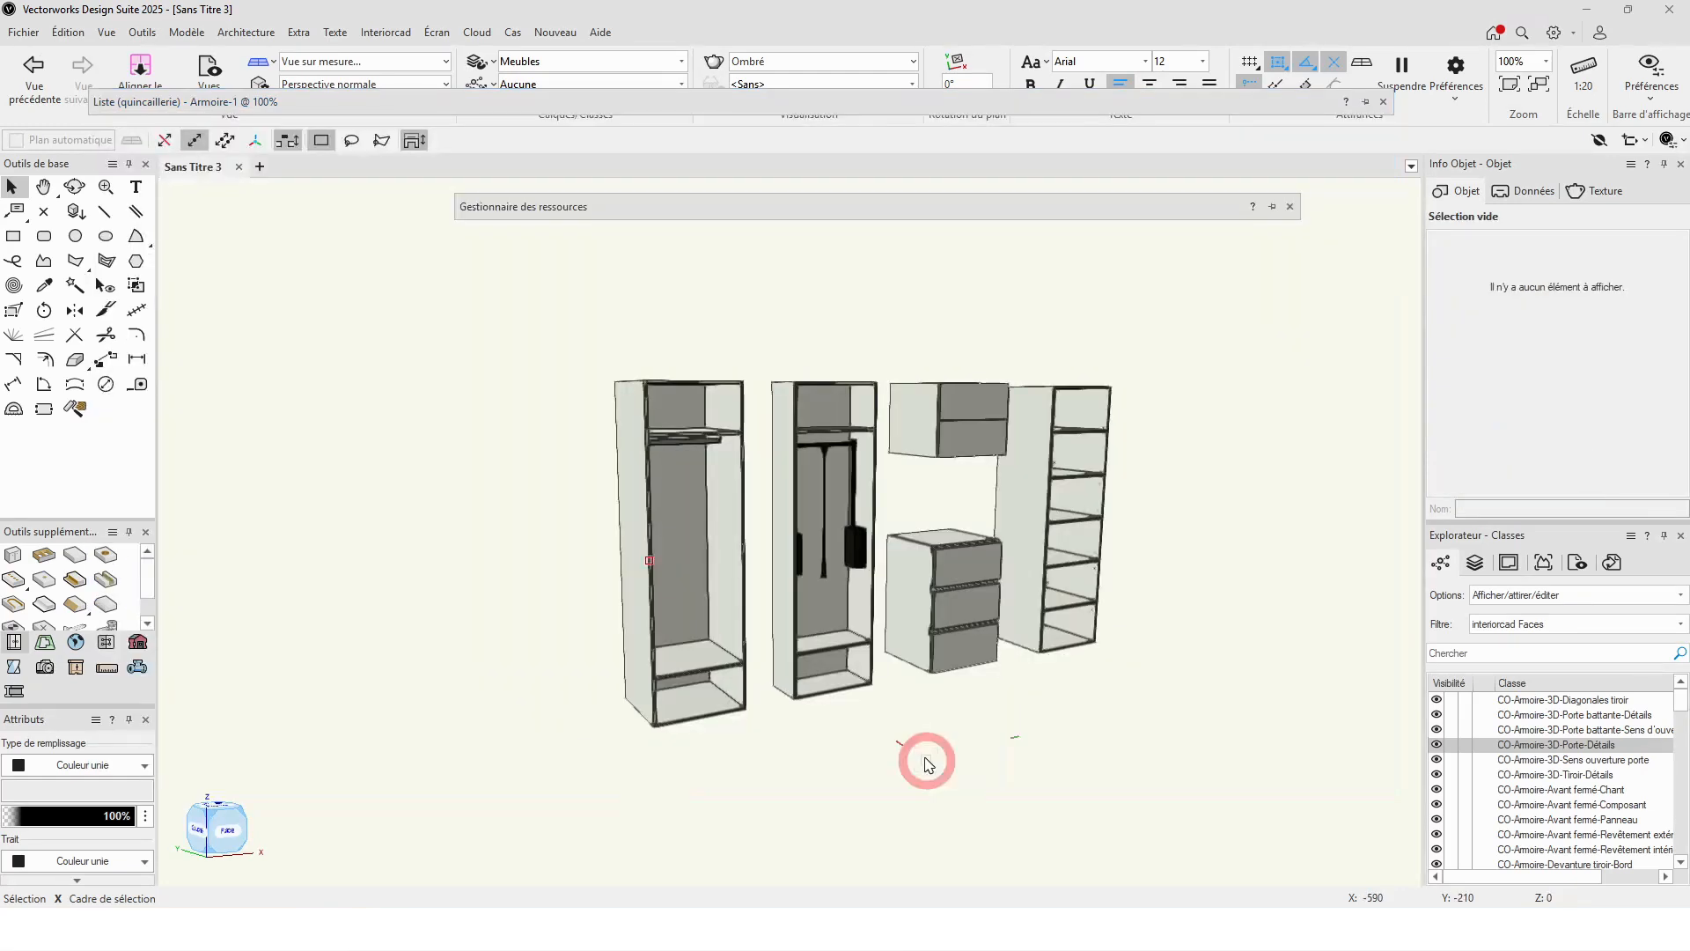
{"action": "right_click", "coordinate": [926, 764]}
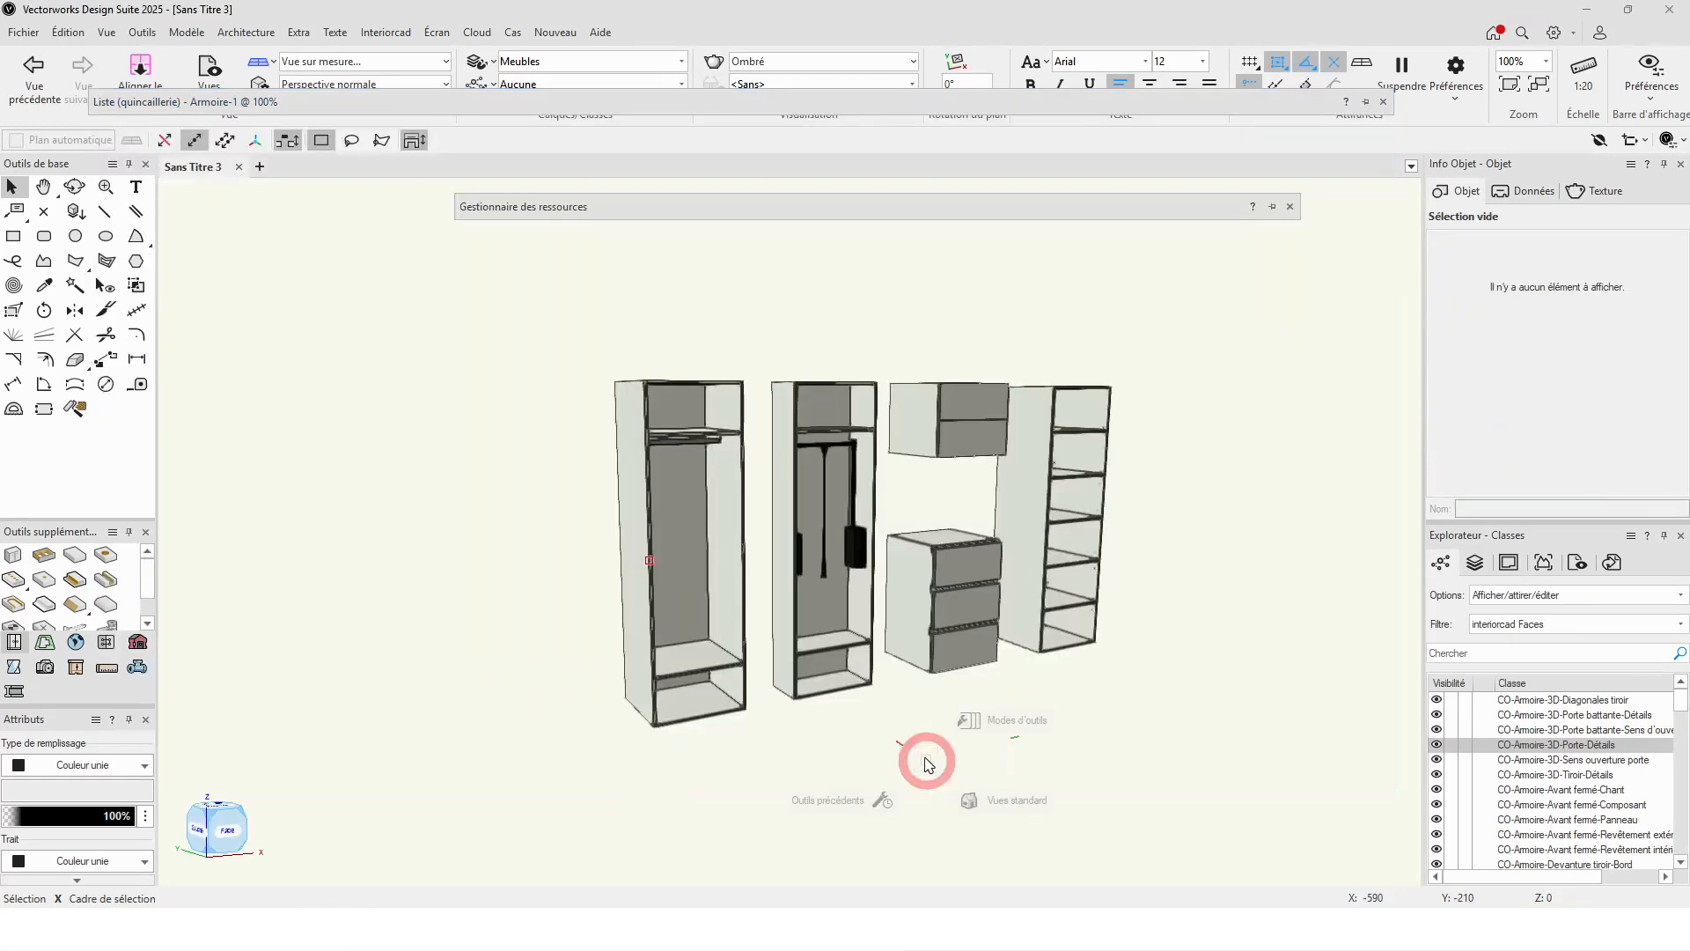